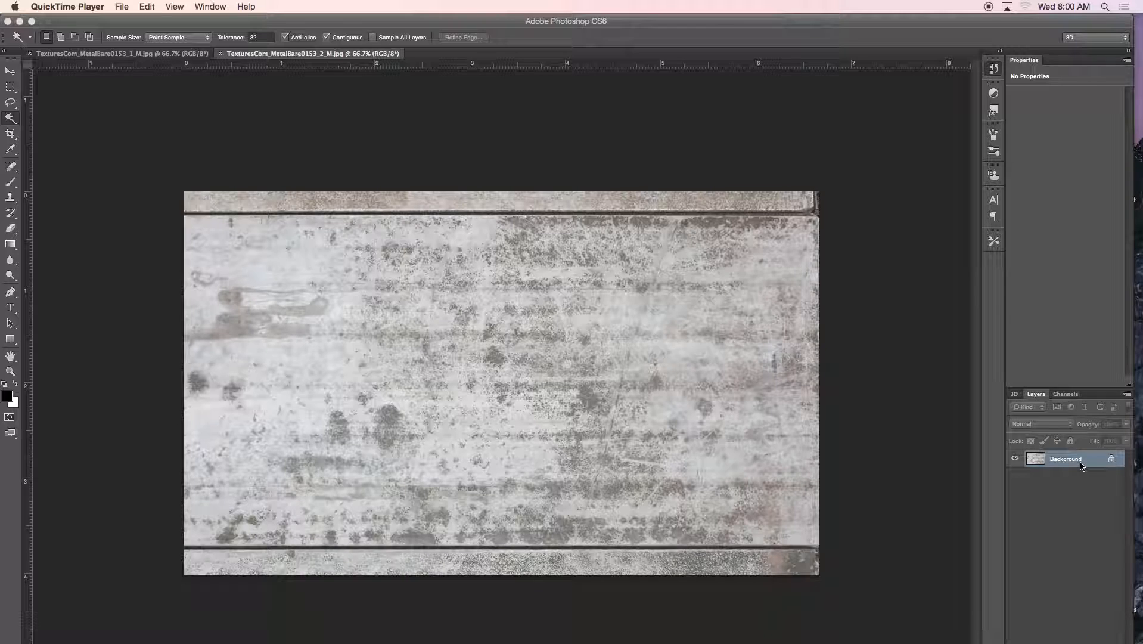
Make the texture's locked Background layer an editable layer named WallSpec
click(993, 69)
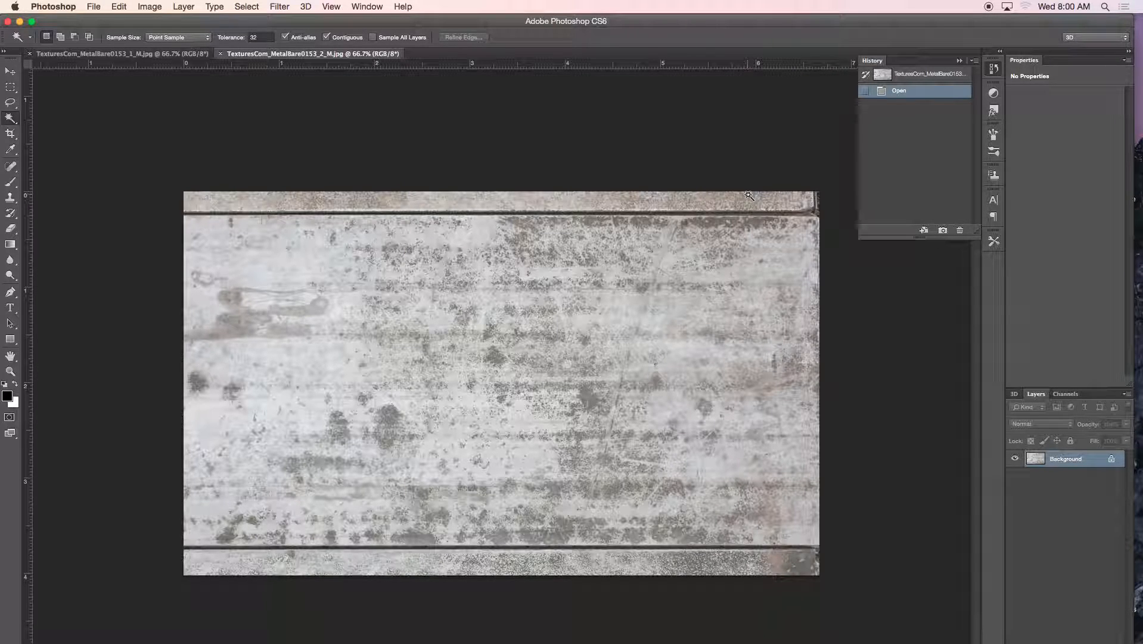
click(959, 61)
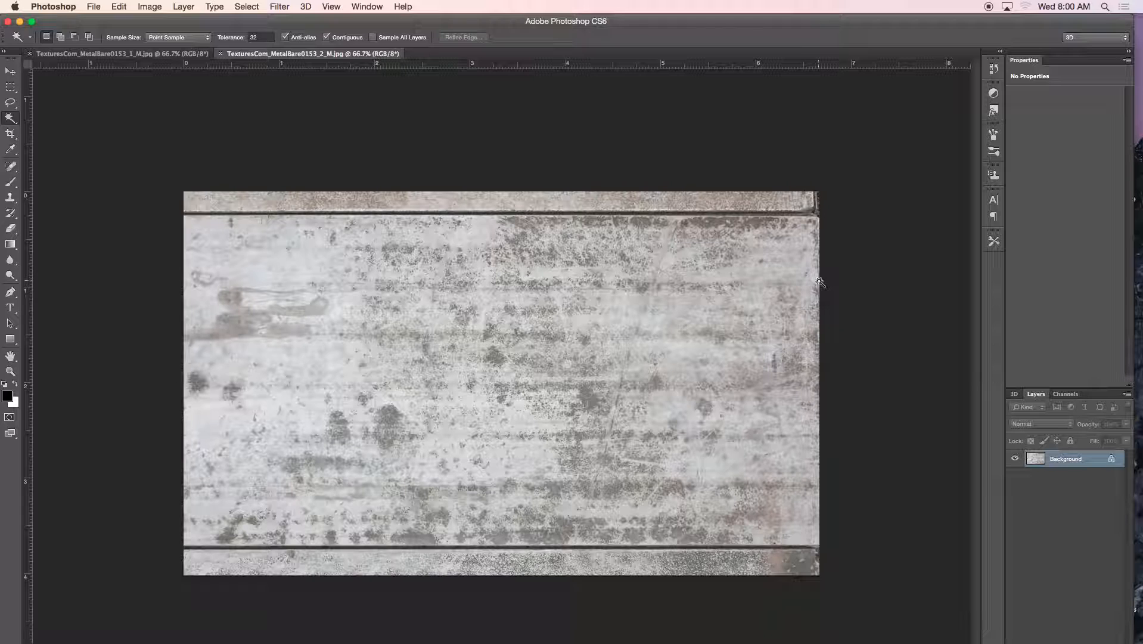
double_click(1051, 460)
drag(636, 272, 741, 223)
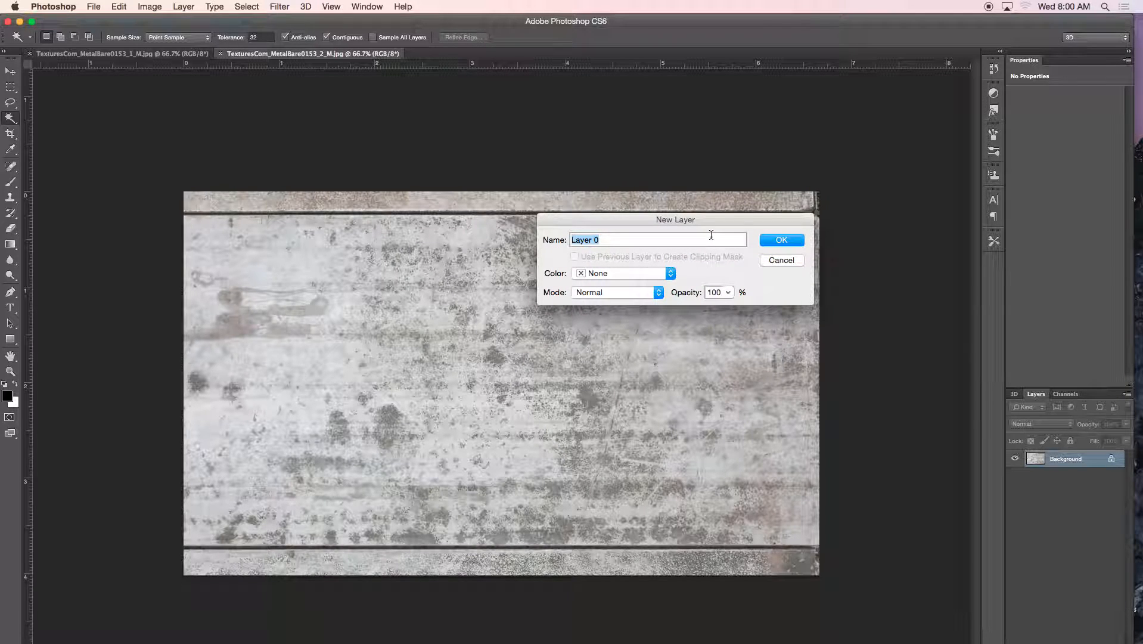
text(BG)
key(BackSpace)
key(BackSpace)
text(Wall)
key(Return)
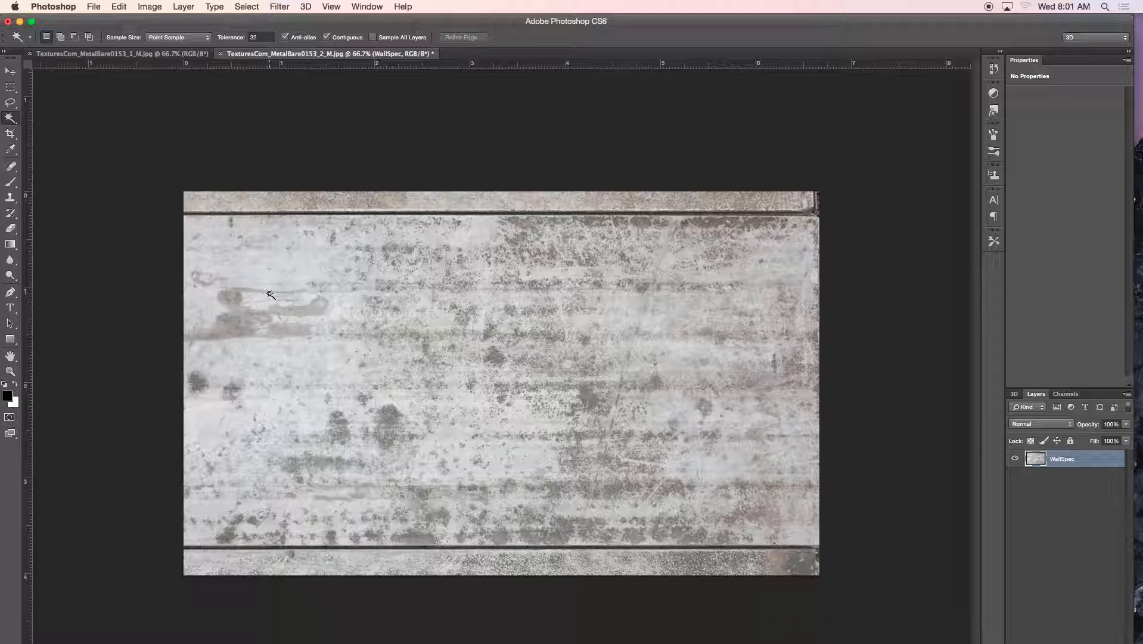
Desaturate the _2_M.jpg metal texture with Image > Adjustments > Desaturate
click(144, 7)
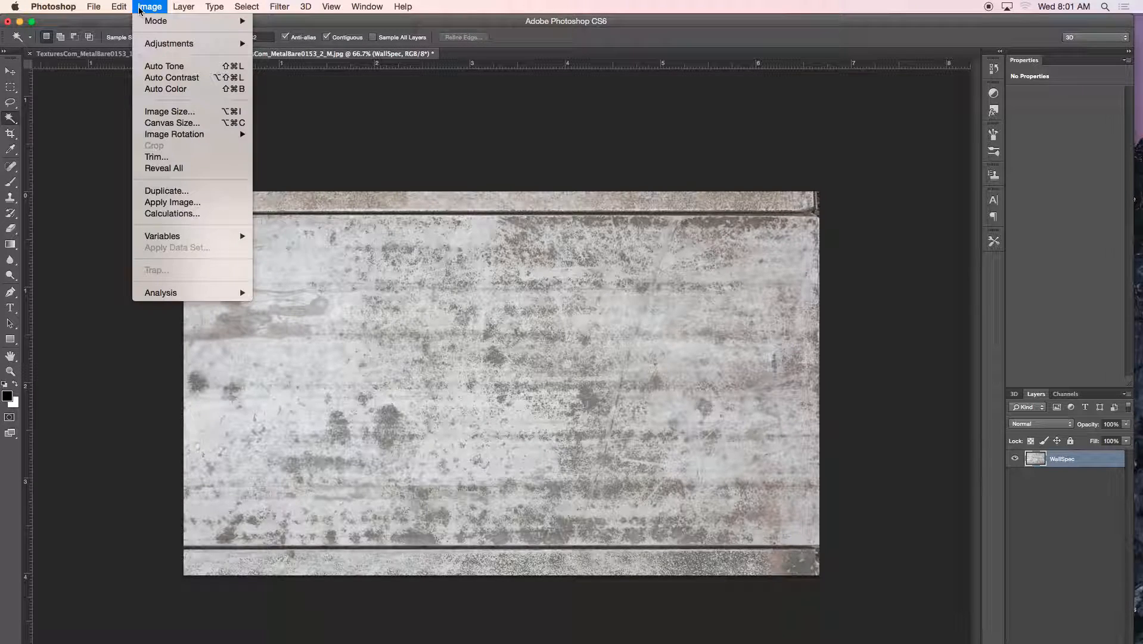
mouse_move(178, 44)
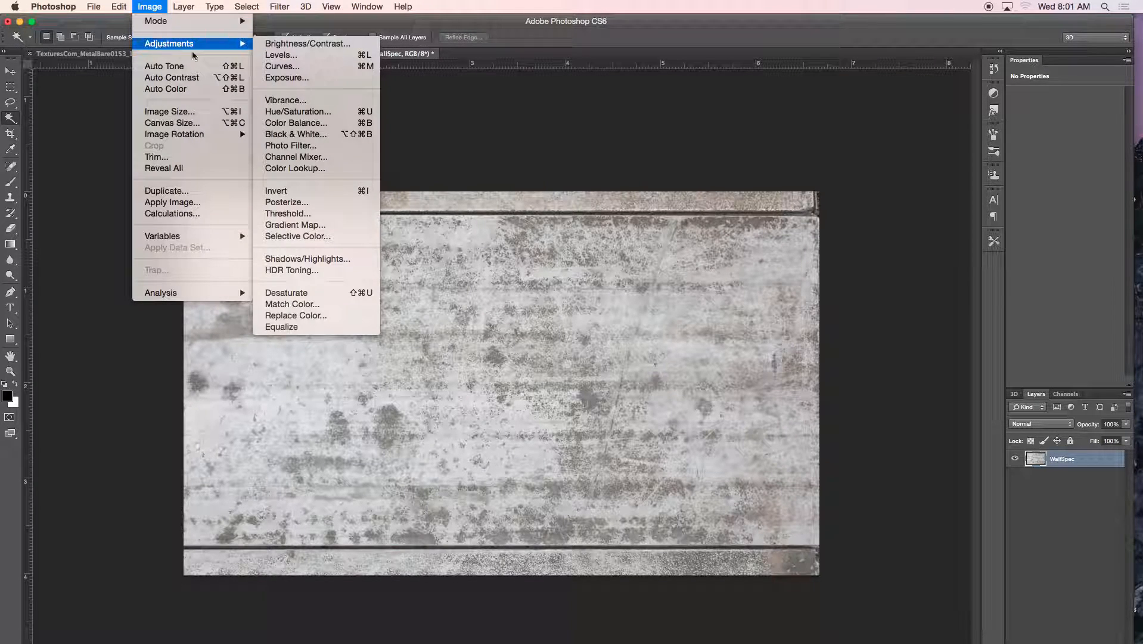
click(327, 294)
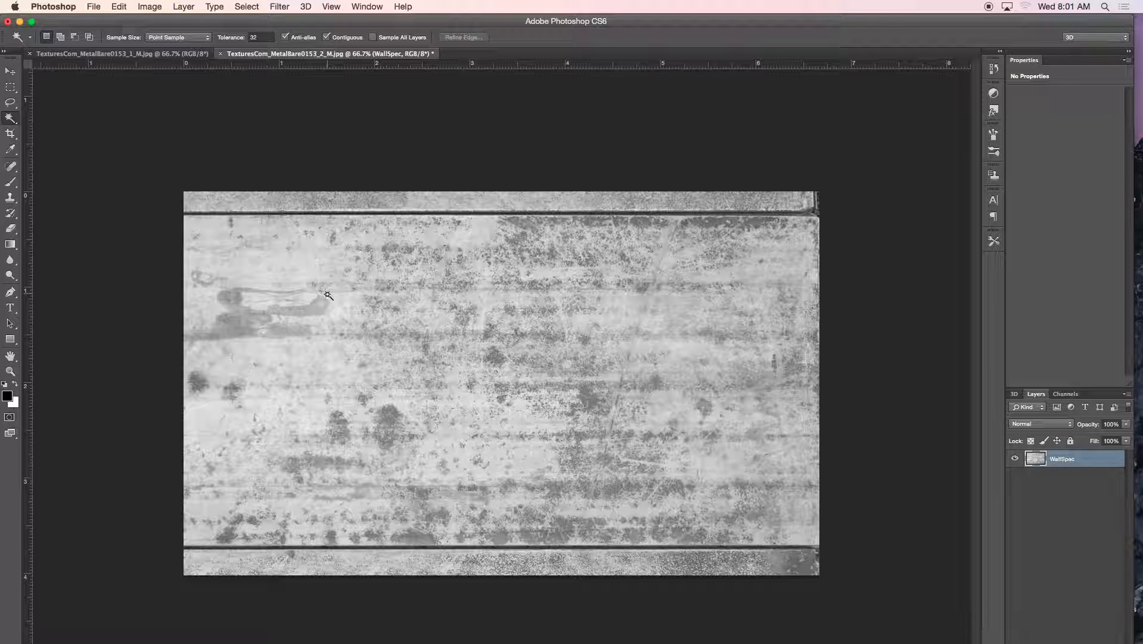
click(149, 6)
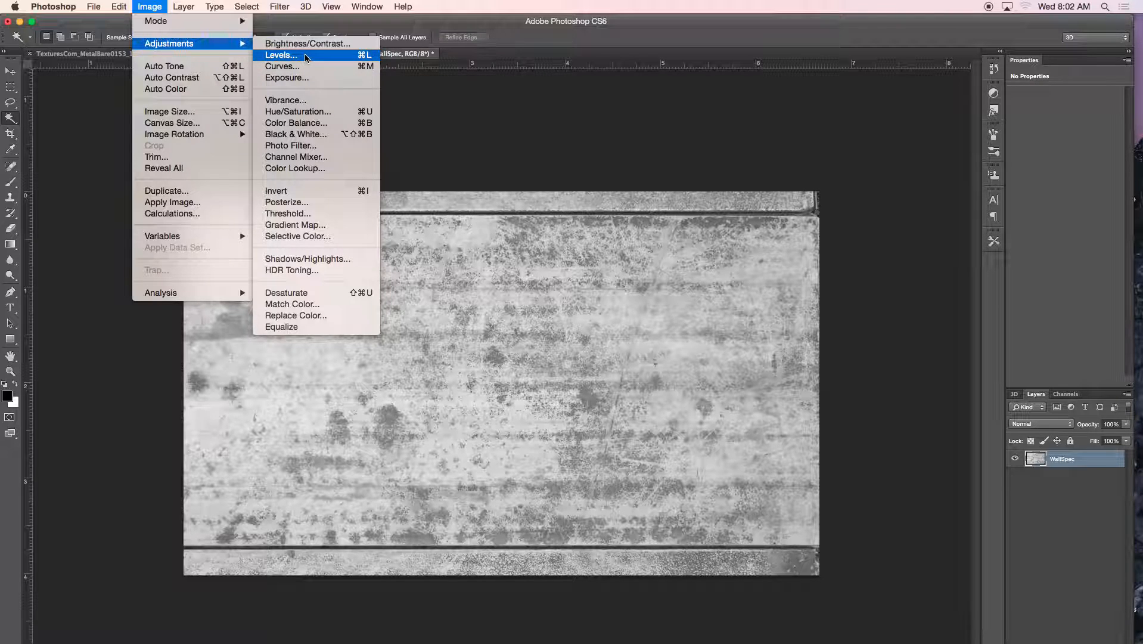
Open Levels, move the dialog off the texture, and raise the black input to 155
click(284, 59)
drag(548, 108, 690, 258)
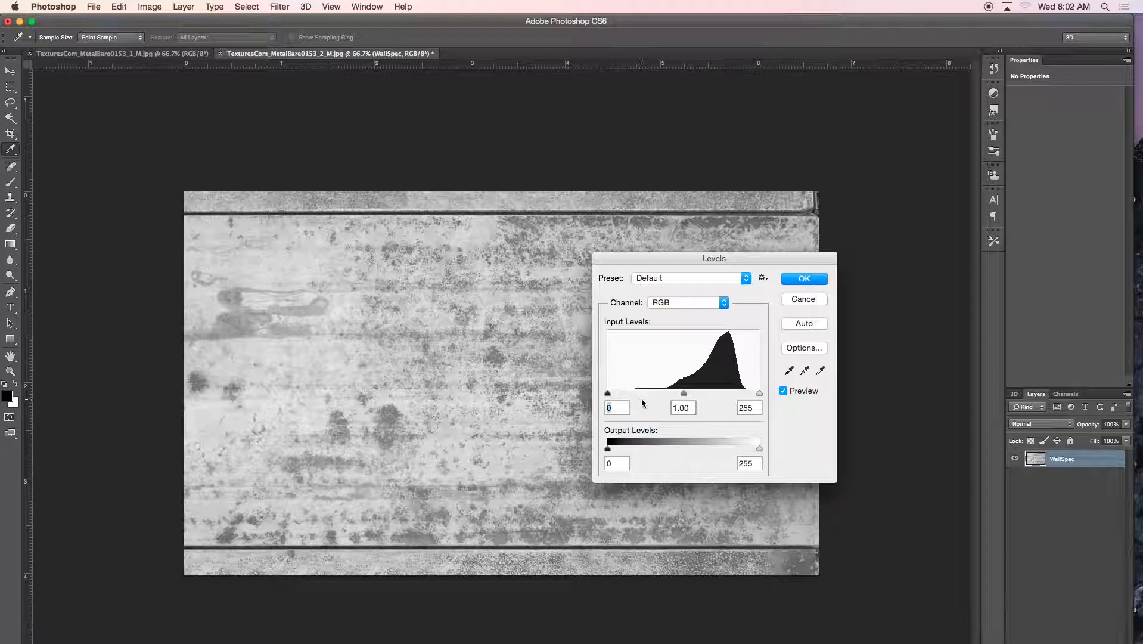
drag(647, 258, 612, 218)
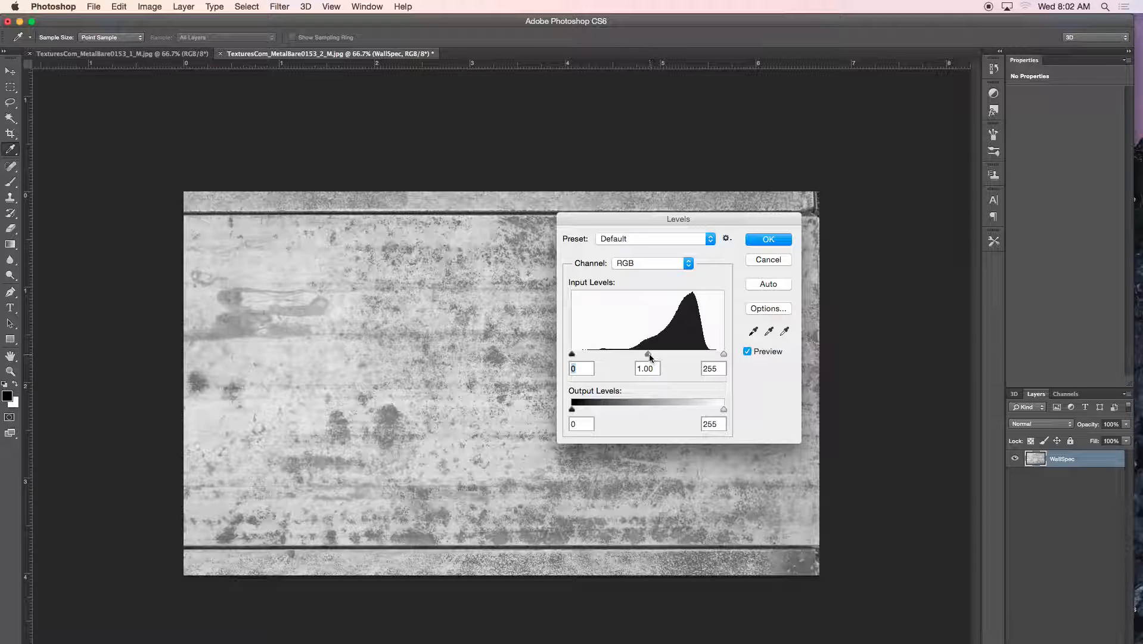
drag(572, 356, 665, 360)
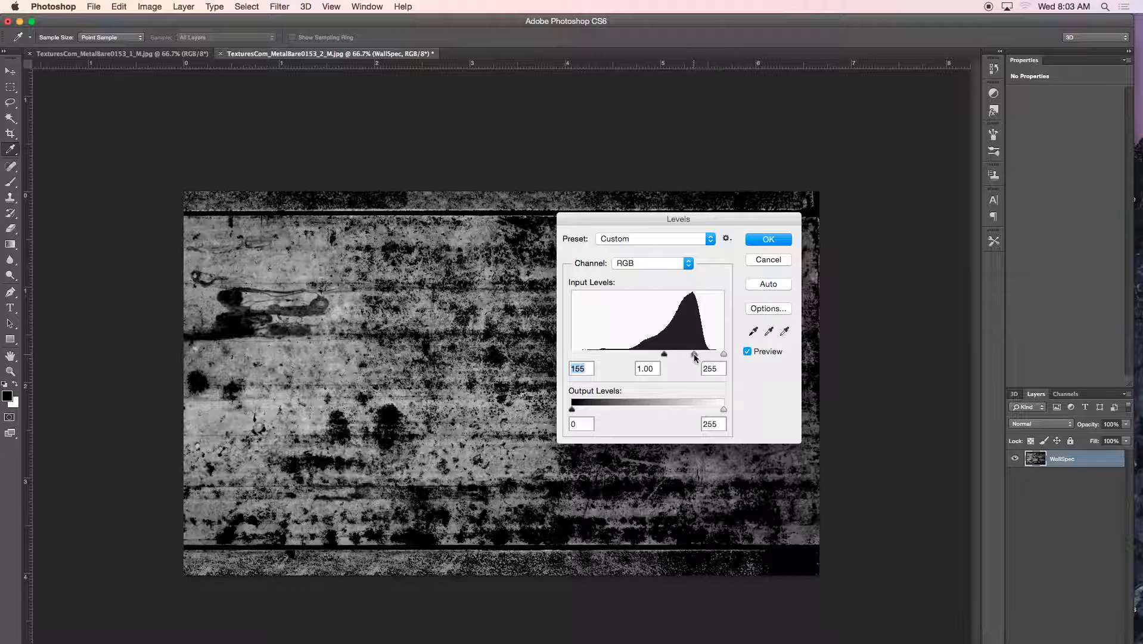
Adjust the Levels midtone gamma to 1.57 and the white input to 216
mouse_move(694, 358)
mouse_down()
mouse_move(671, 359)
mouse_move(685, 358)
mouse_up()
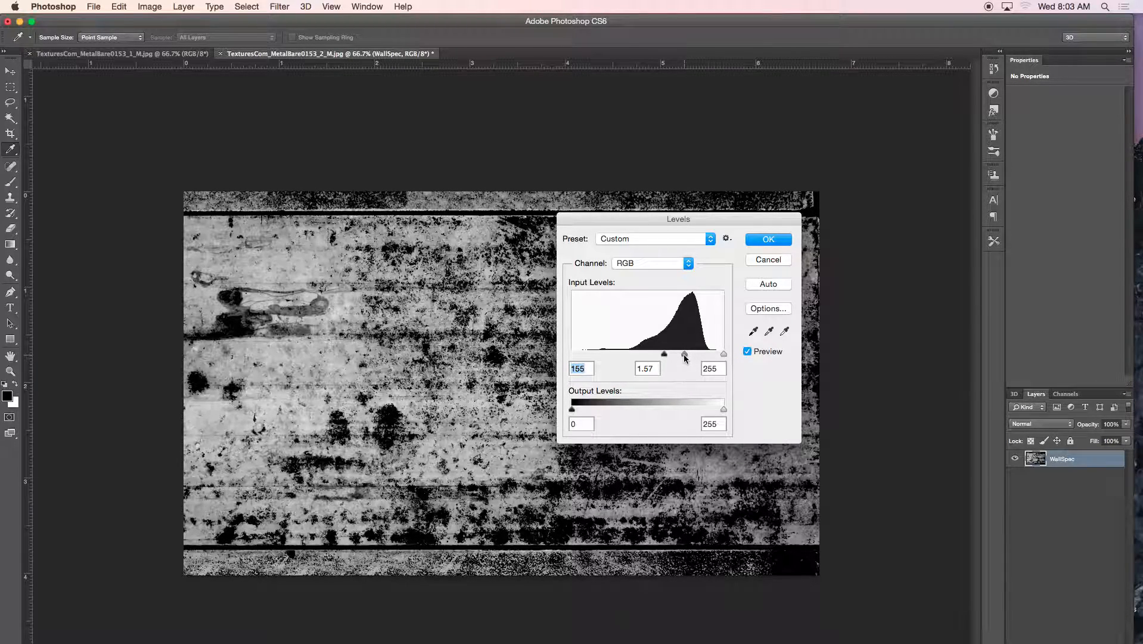
mouse_move(684, 356)
mouse_down()
mouse_move(712, 357)
mouse_move(679, 360)
mouse_up()
drag(676, 360, 699, 359)
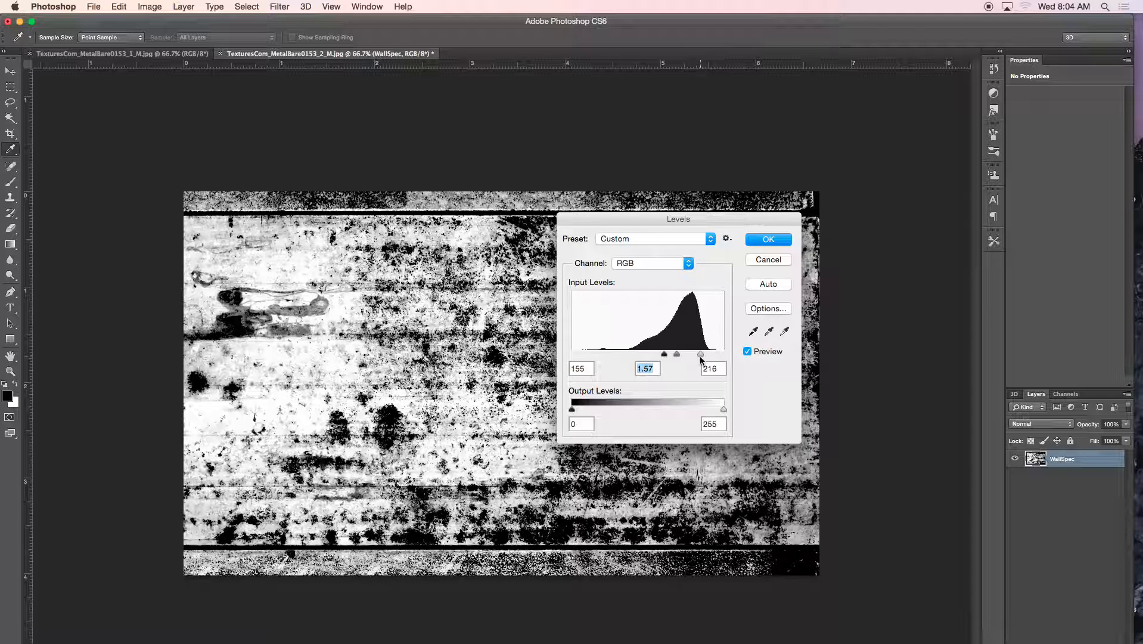
Lower the Levels midtone gamma to 0.67 and apply the adjustment to WallSpec
click(700, 357)
drag(677, 356, 687, 359)
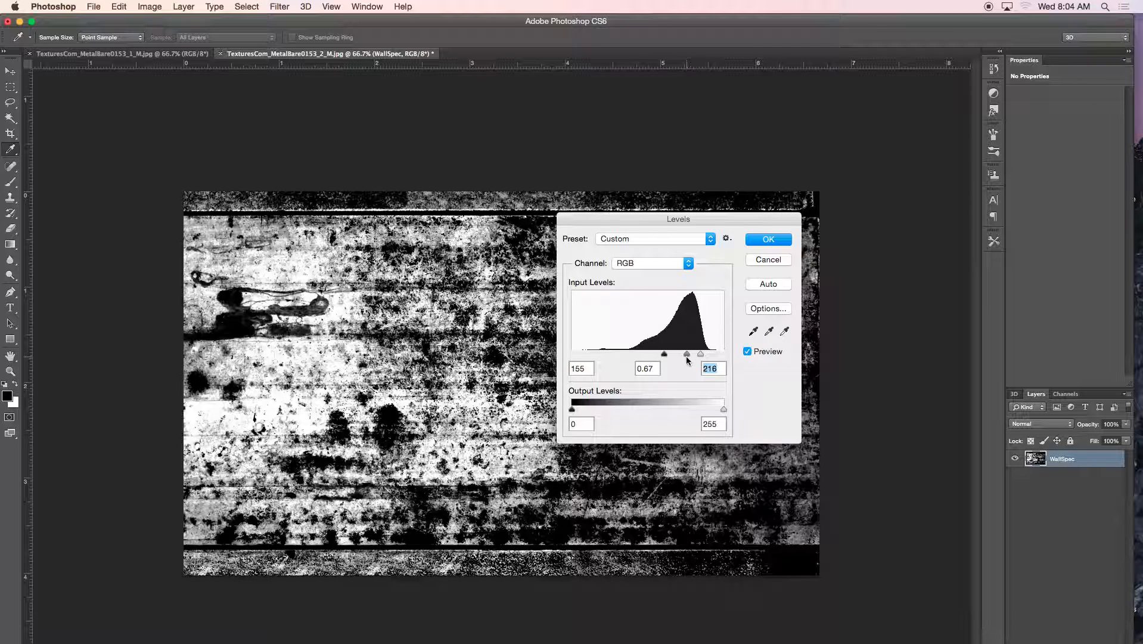
click(687, 359)
drag(597, 222, 757, 131)
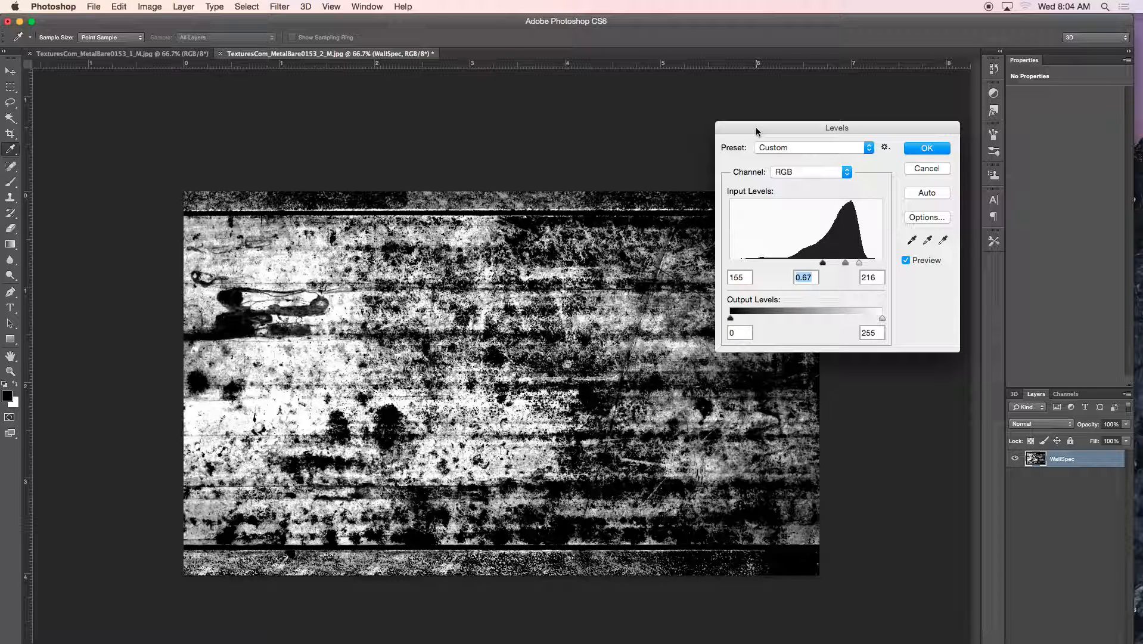
click(926, 148)
key(w)
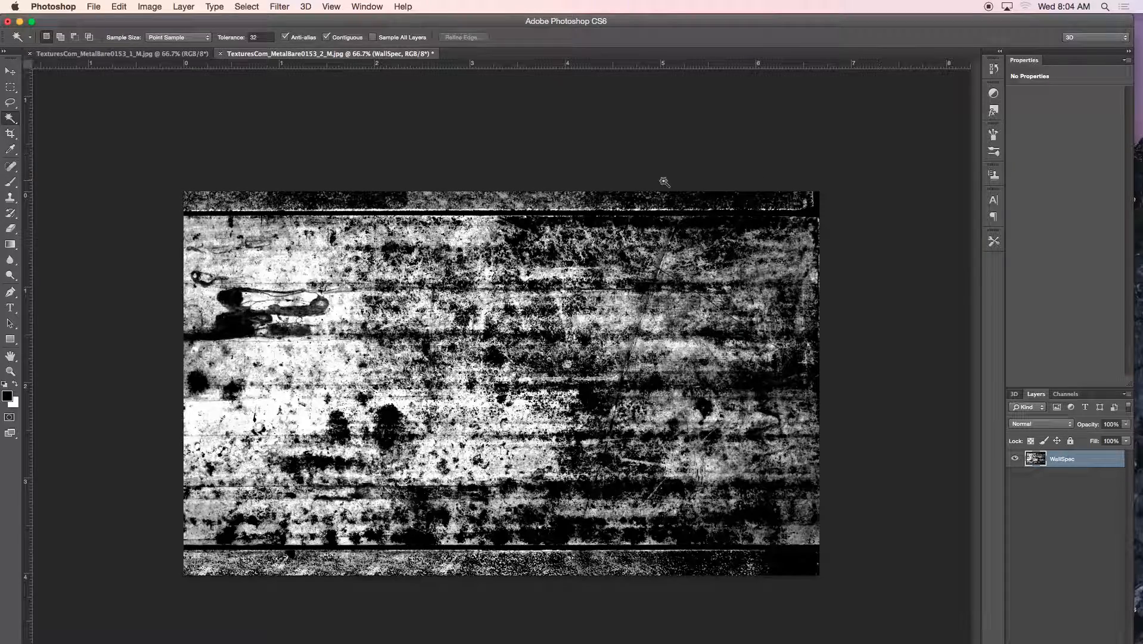
Start a Save As into Desktop > 1_ME > ConnorSciFi > sourceimages under the name wallSpec01
click(94, 7)
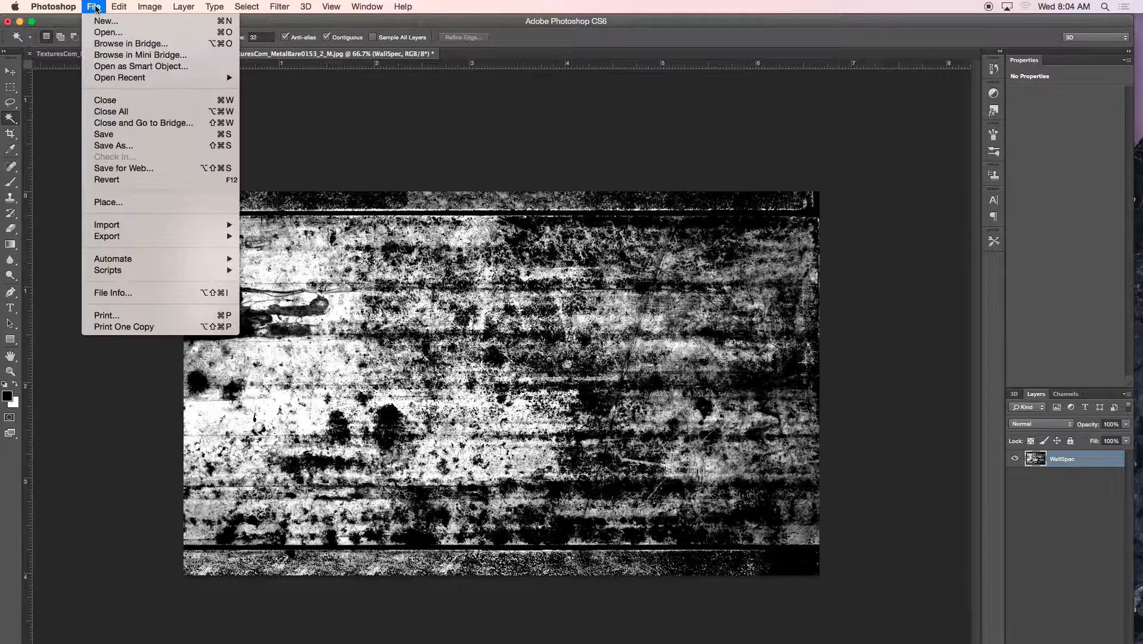
click(109, 146)
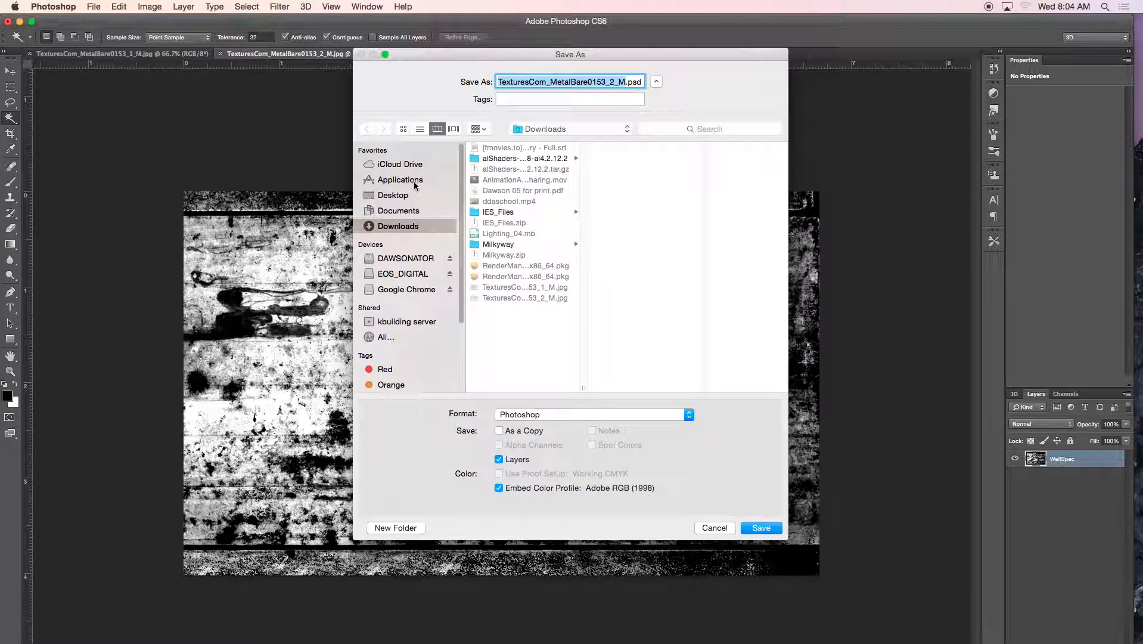
click(391, 195)
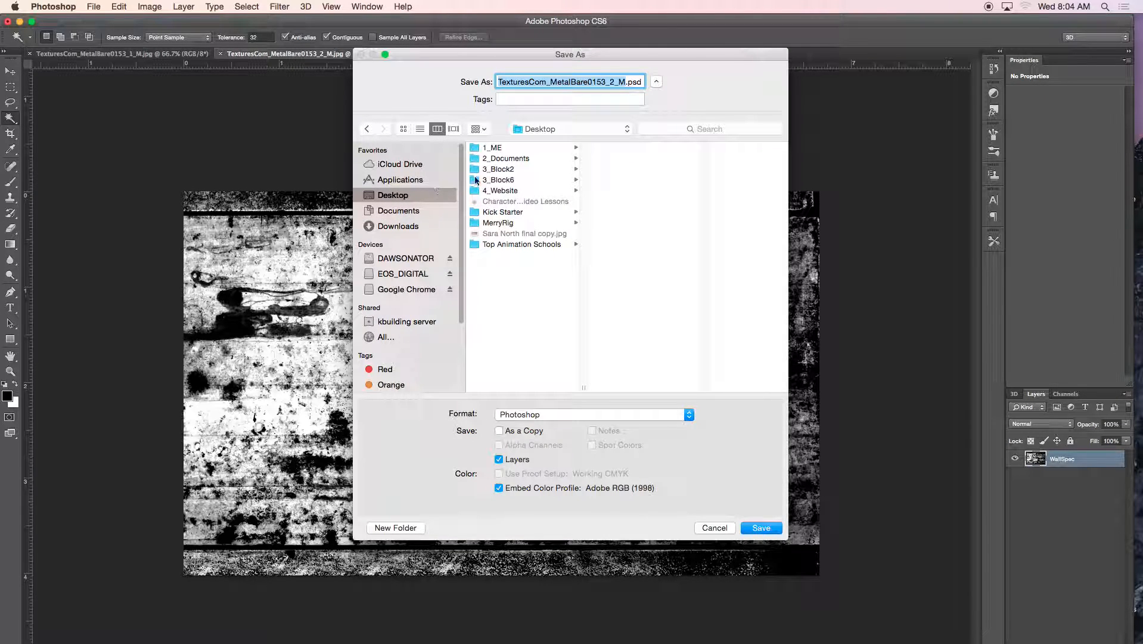
click(492, 148)
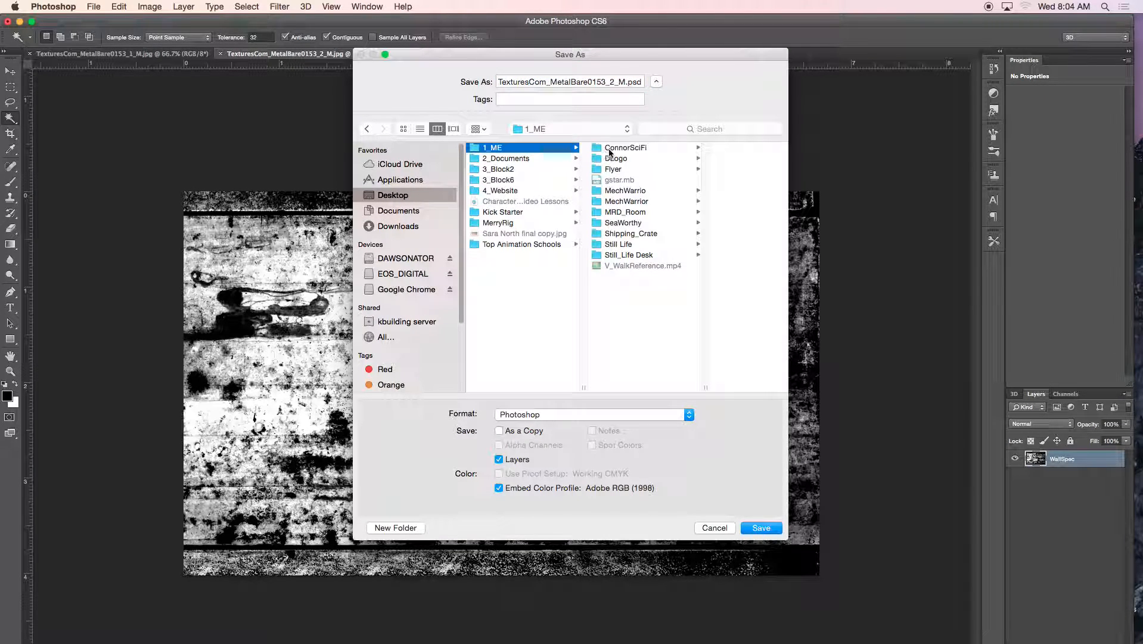
click(605, 149)
click(696, 276)
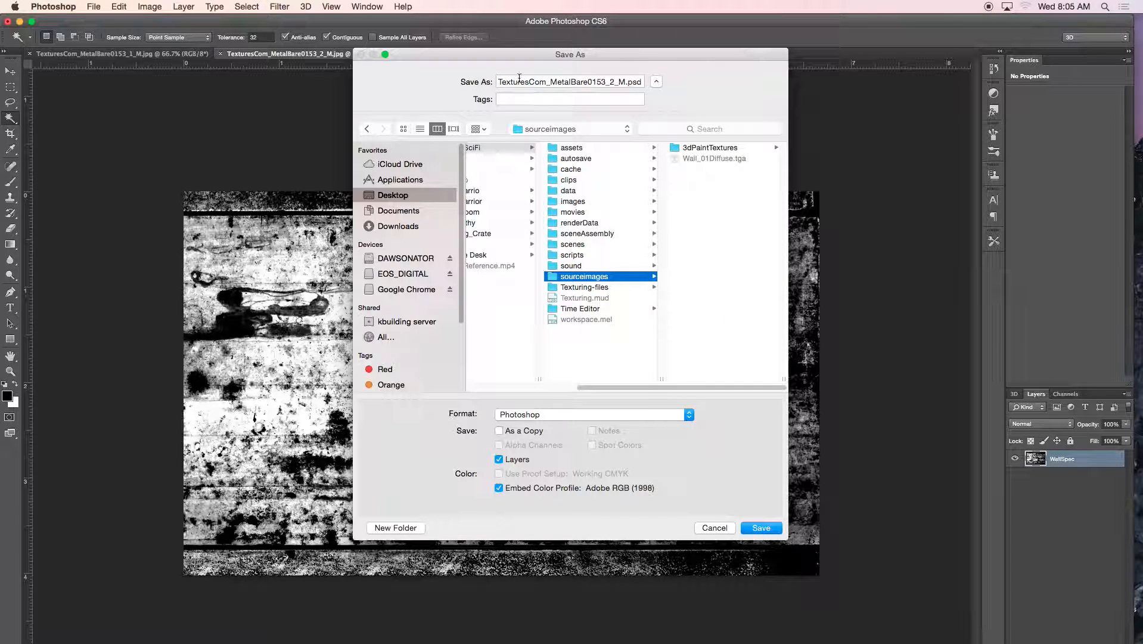
triple_click(543, 82)
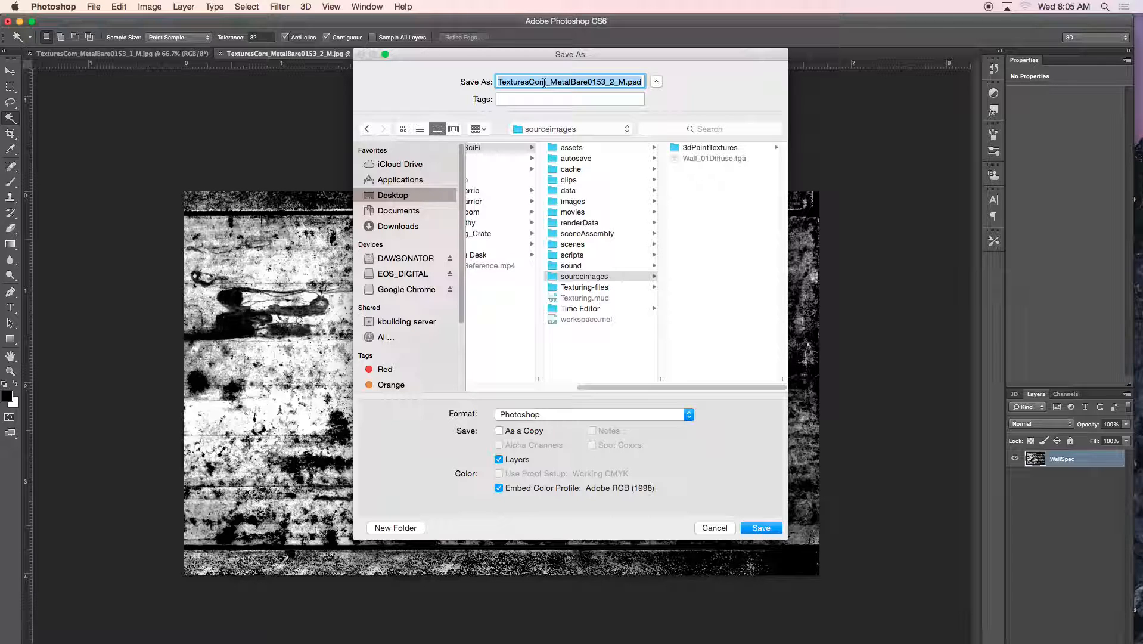
text(W)
key(BackSpace)
text(c)
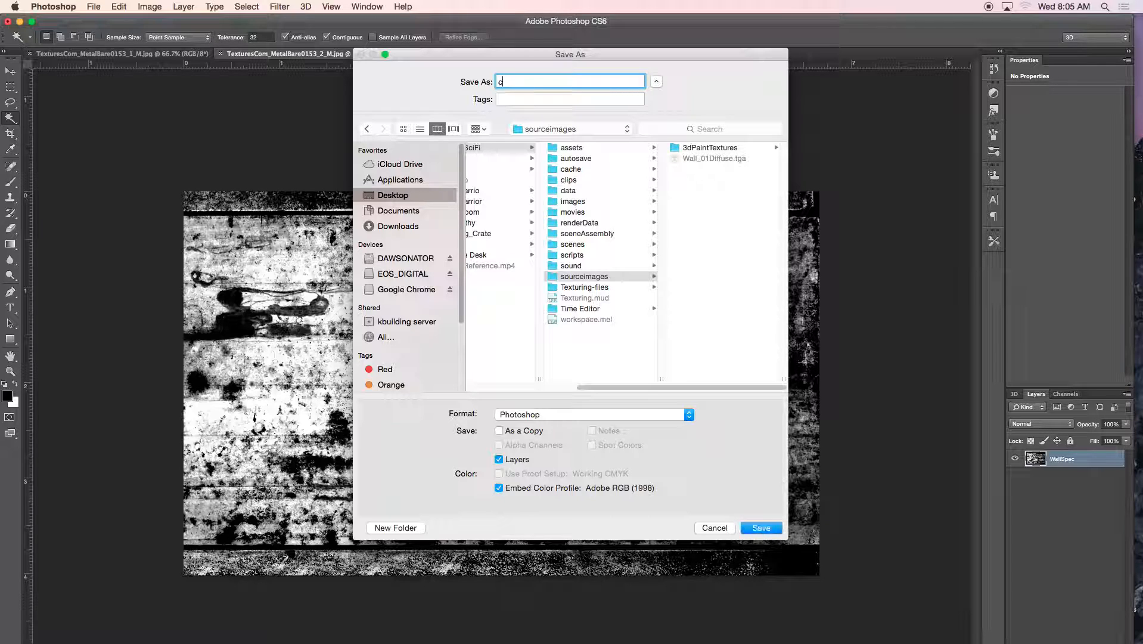
key(BackSpace)
text(wallSpec01)
Save wallSpec01 as a JPEG at maximum quality 12
click(532, 416)
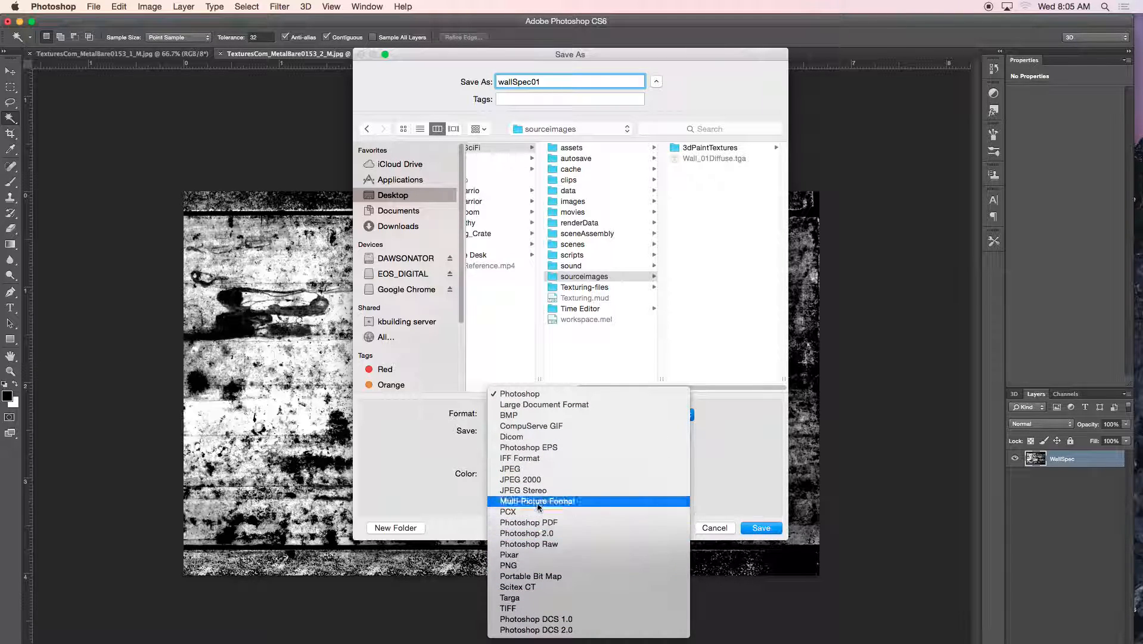
click(516, 470)
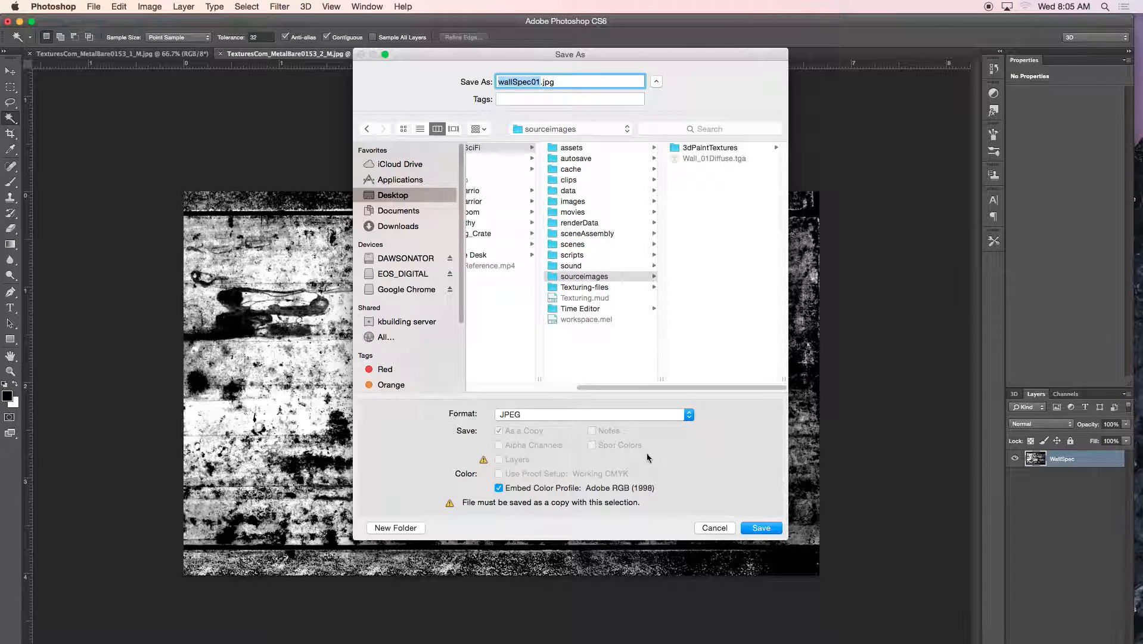
click(757, 528)
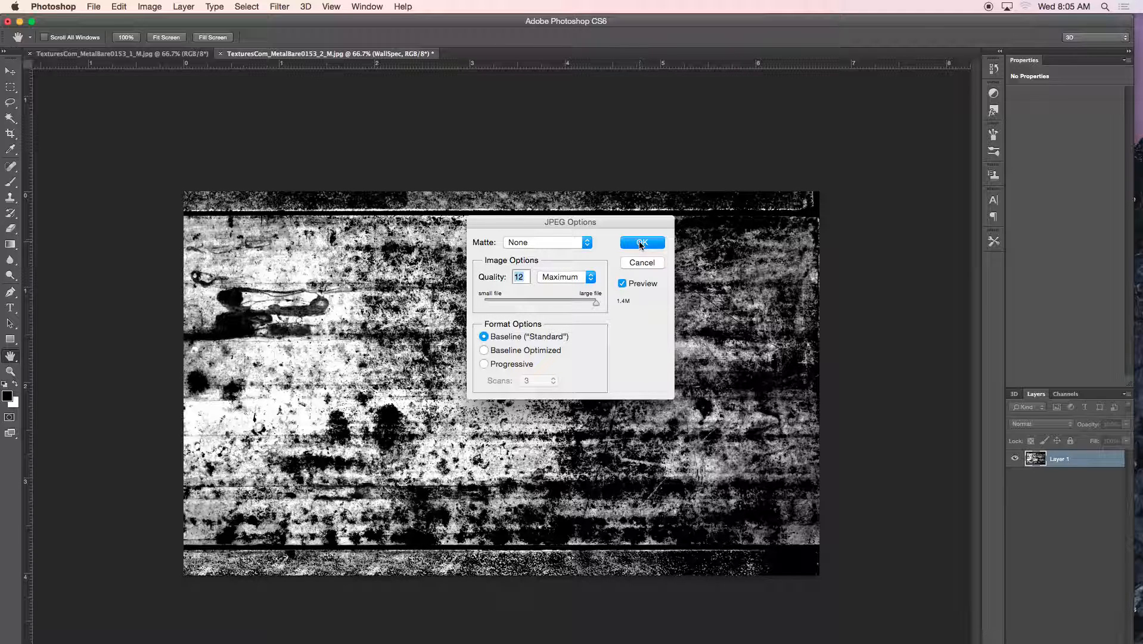
click(647, 246)
key(w)
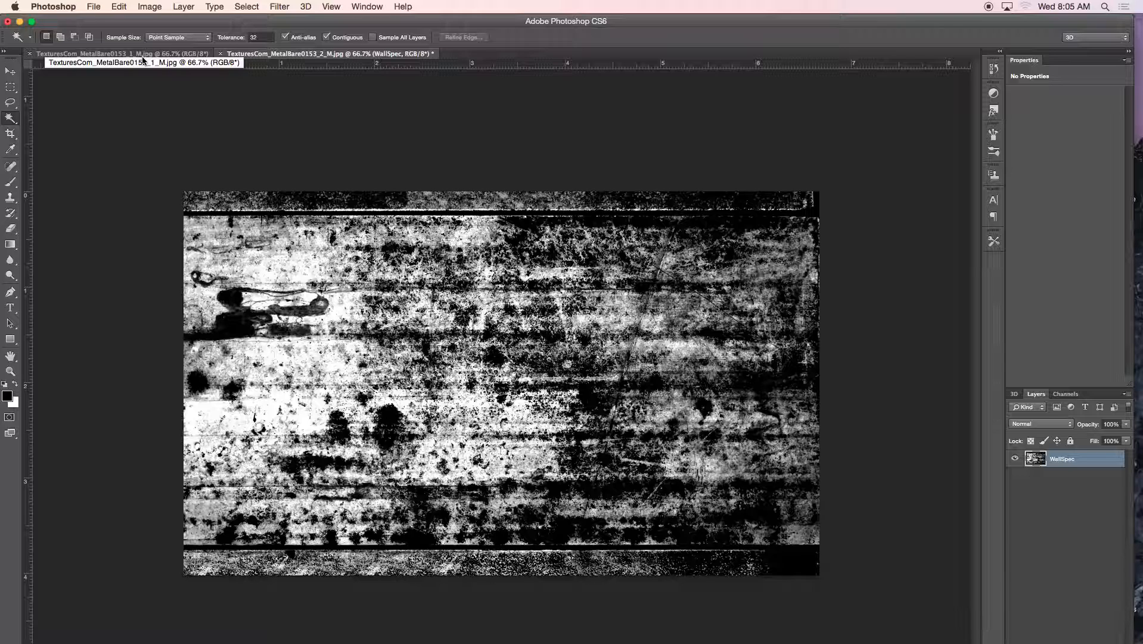
Open Wall_01Diffuse.tga from sourceimages and zoom in on it
click(94, 7)
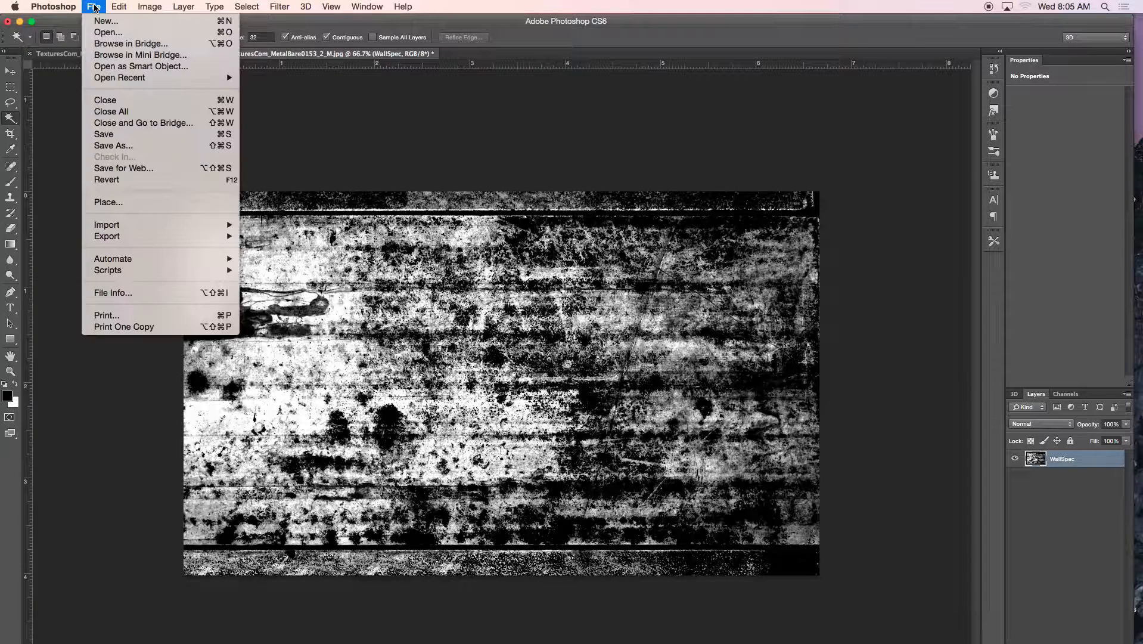
click(103, 36)
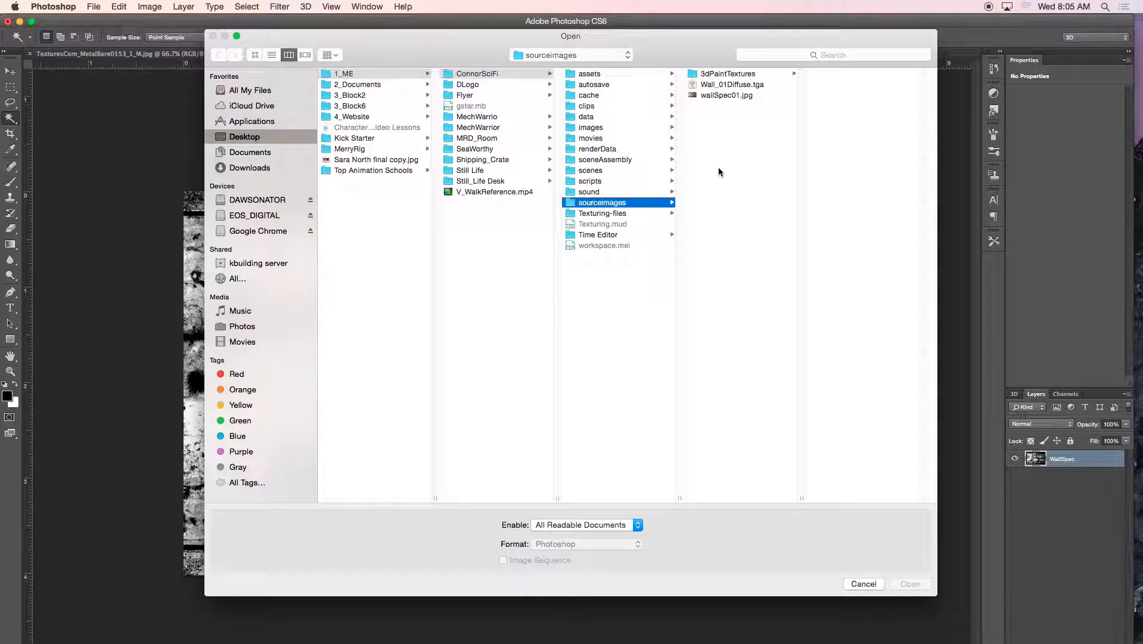
click(731, 84)
click(908, 583)
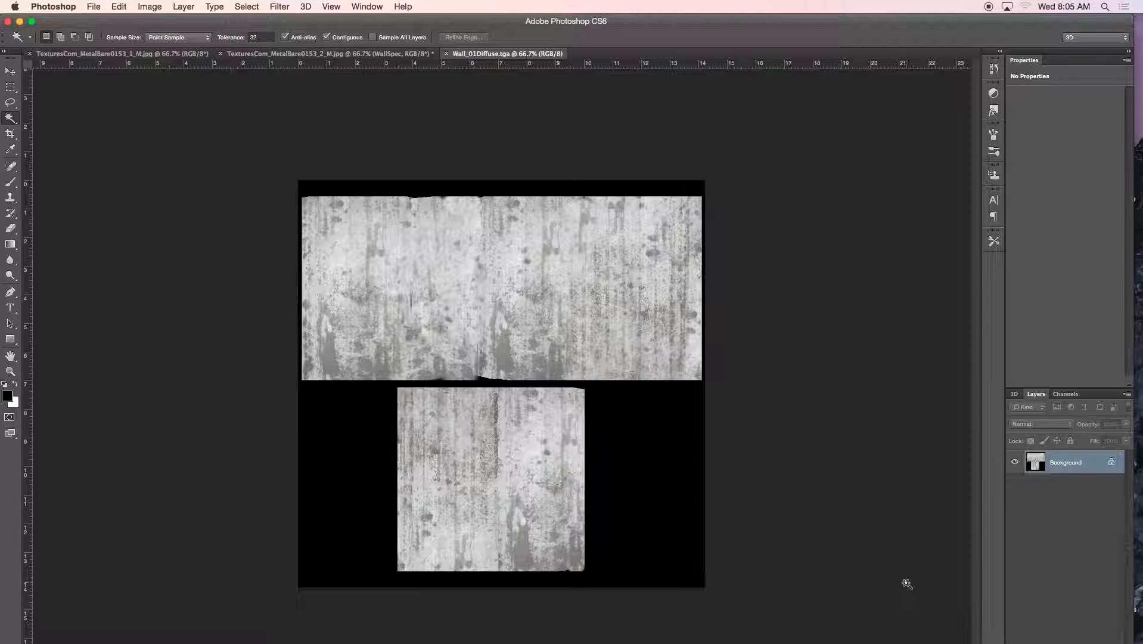
key(super+equal)
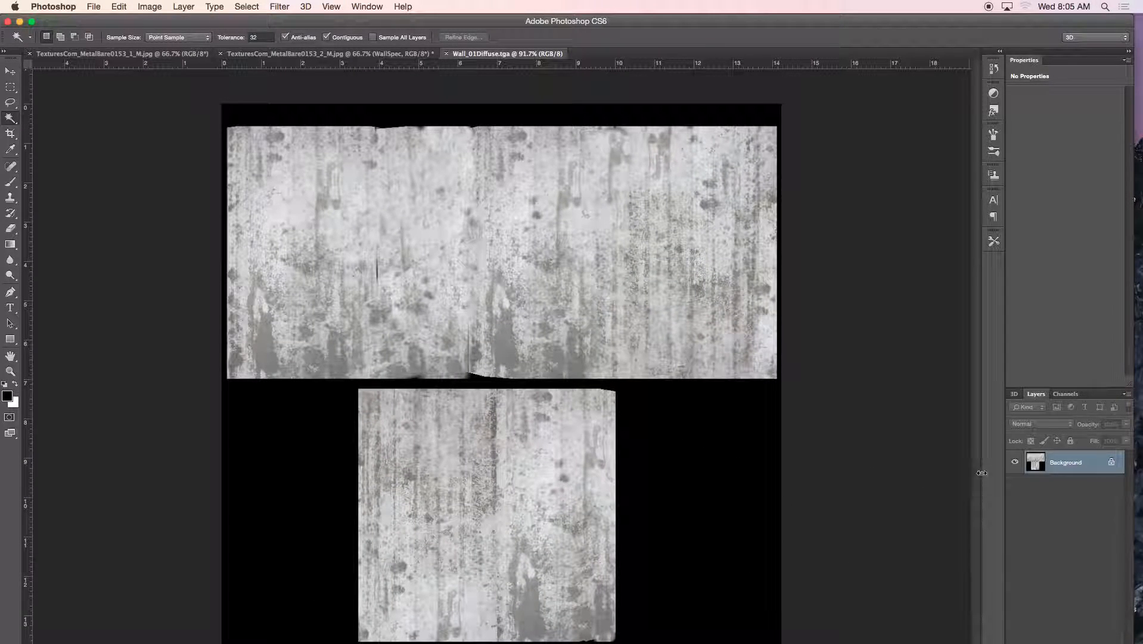
Convert the Background layer to Layer 0 and desaturate the wall diffuse texture
double_click(1068, 464)
click(783, 237)
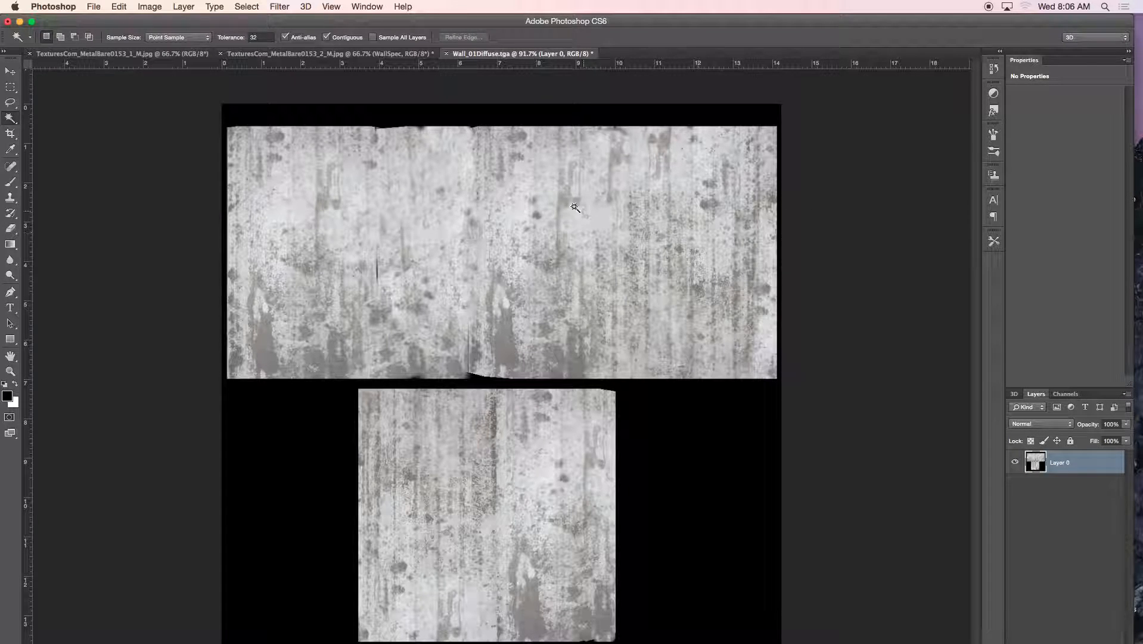
click(158, 8)
mouse_move(168, 45)
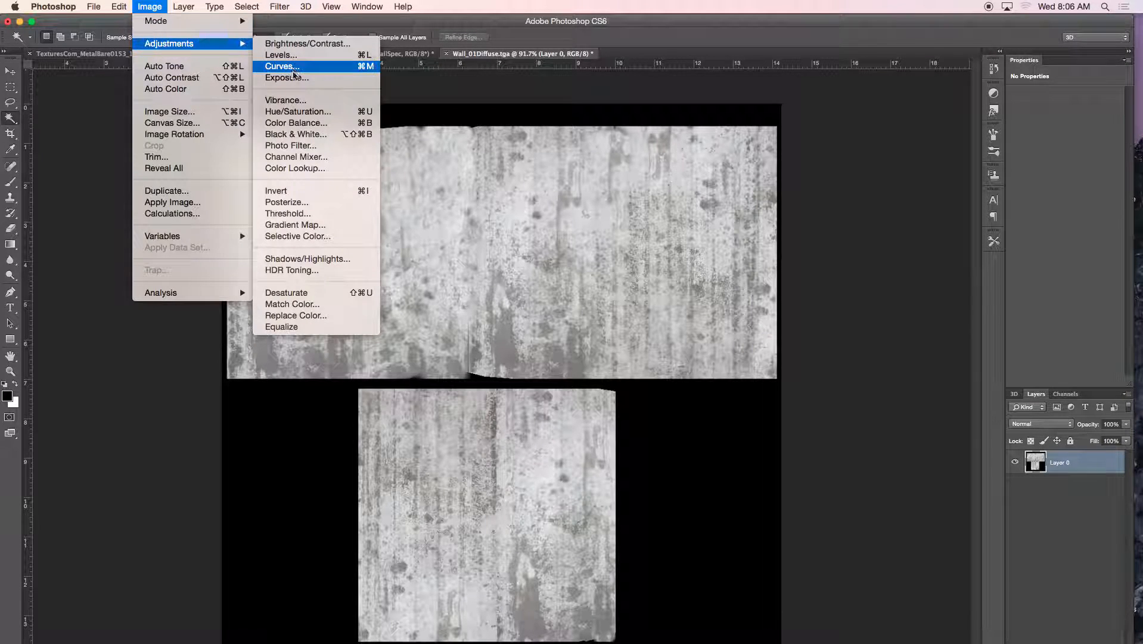
click(301, 292)
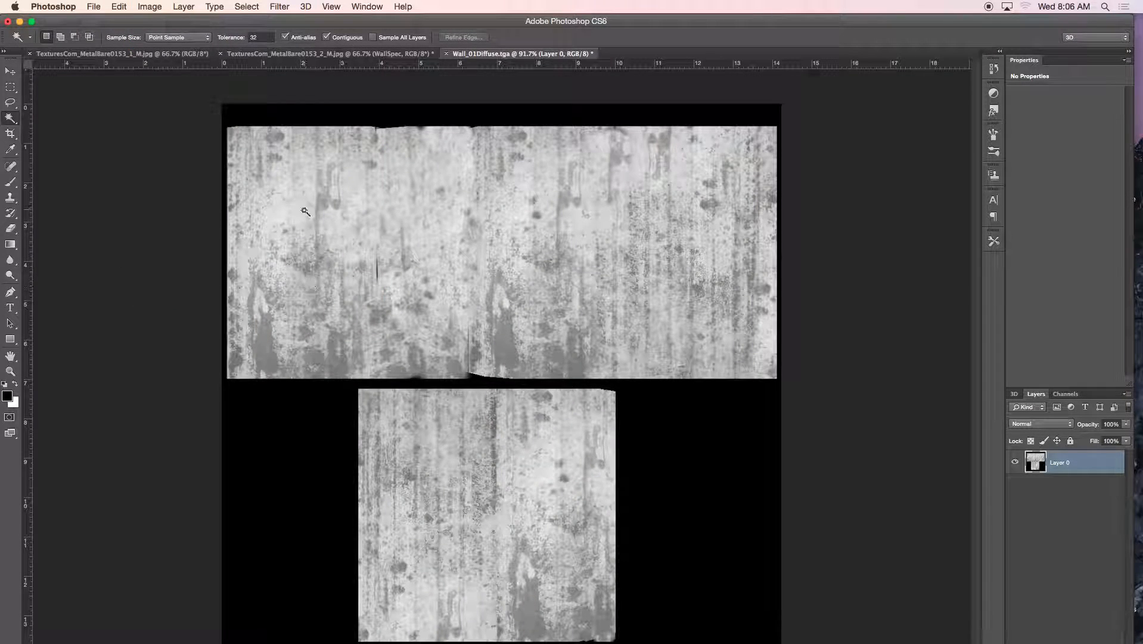
Apply Levels with black 115, gamma 0.52 and white 220 to the texture
click(149, 6)
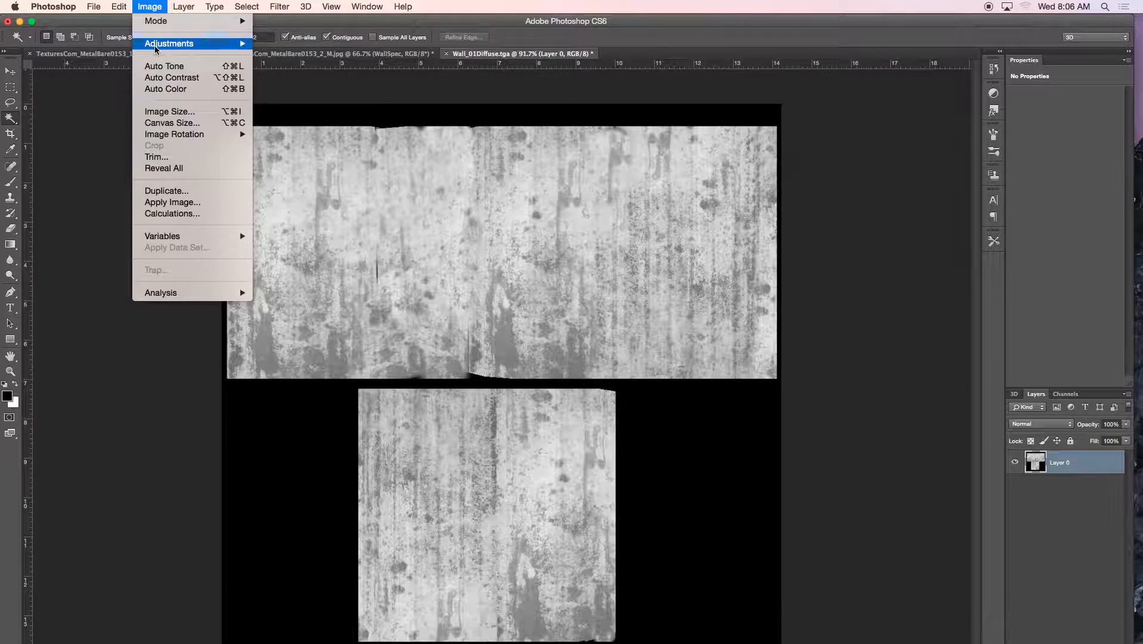
mouse_move(161, 46)
click(291, 54)
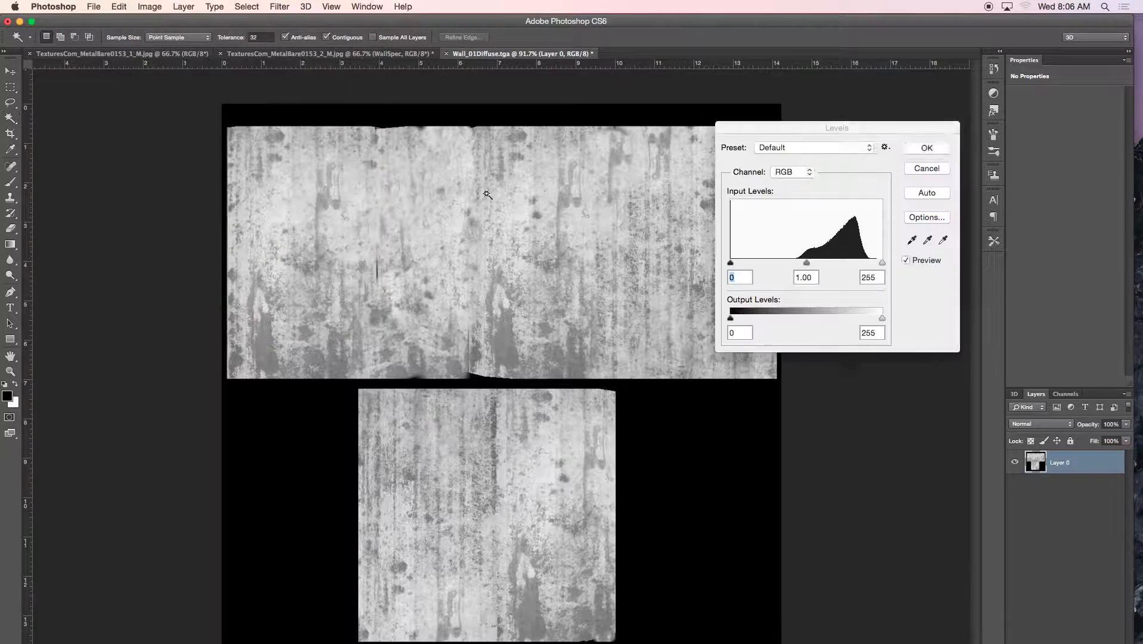
drag(731, 262, 799, 263)
mouse_move(882, 263)
mouse_down()
mouse_move(836, 265)
mouse_move(862, 265)
mouse_up()
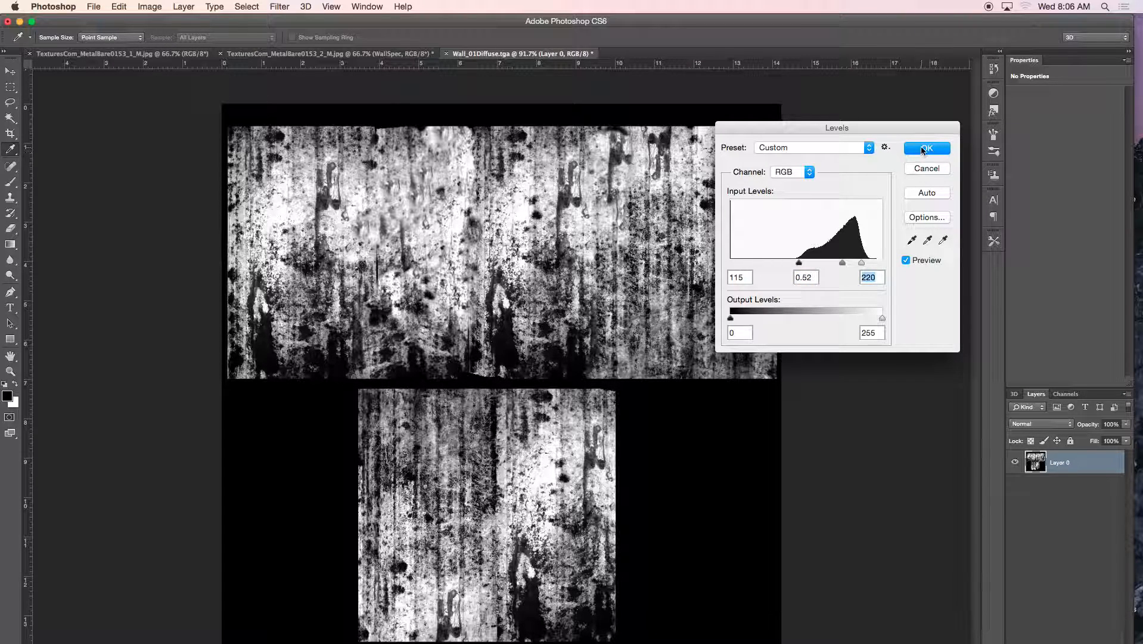
click(923, 147)
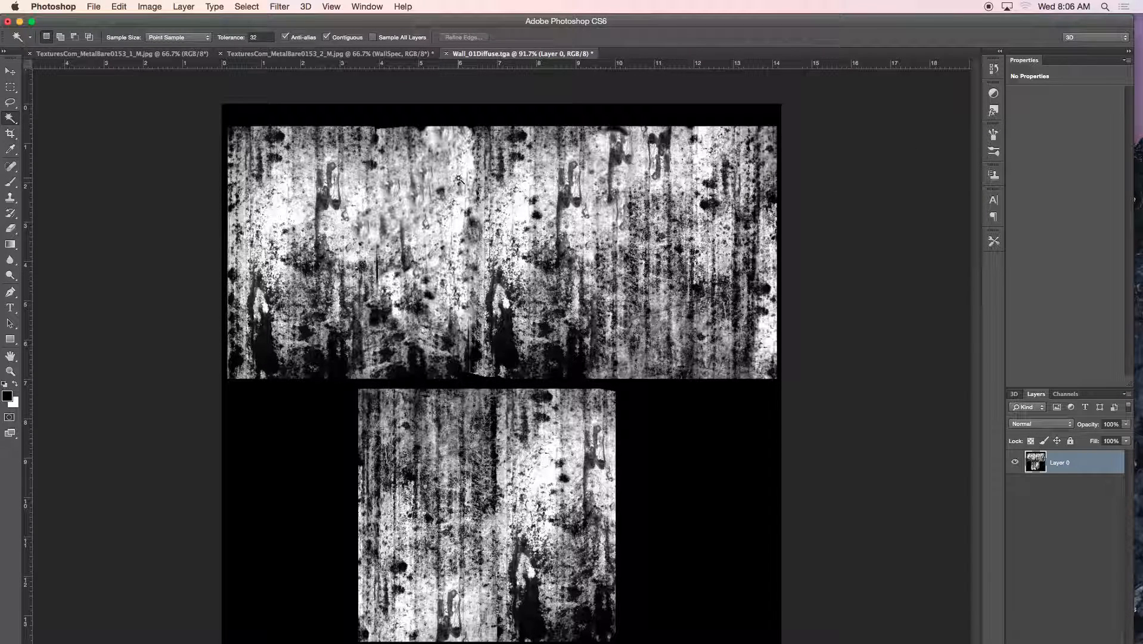
Save the black-and-white texture as Wall_Spec.tga, a 32 bits/pixel Targa, in sourceimages
click(93, 6)
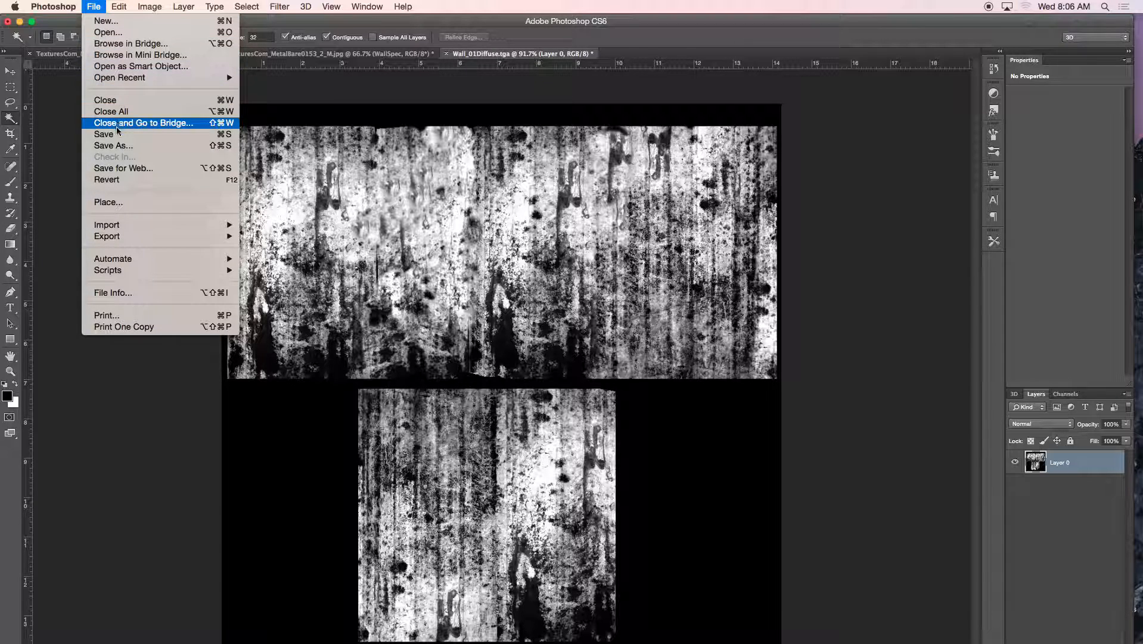
click(113, 145)
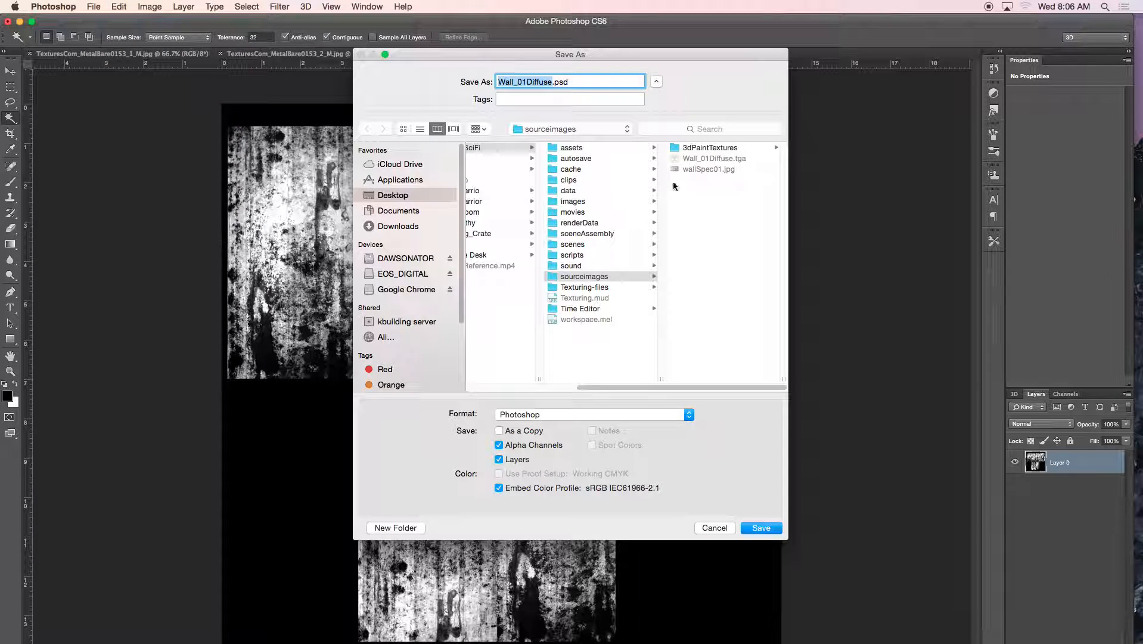
drag(595, 82, 486, 80)
text(Wall_Spec)
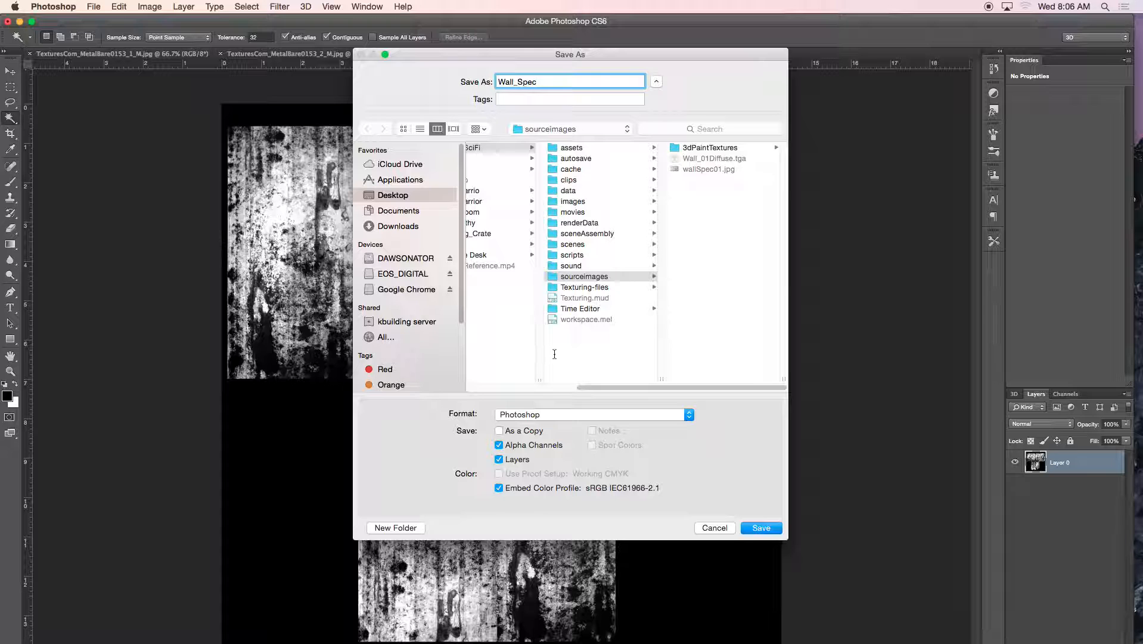
click(545, 415)
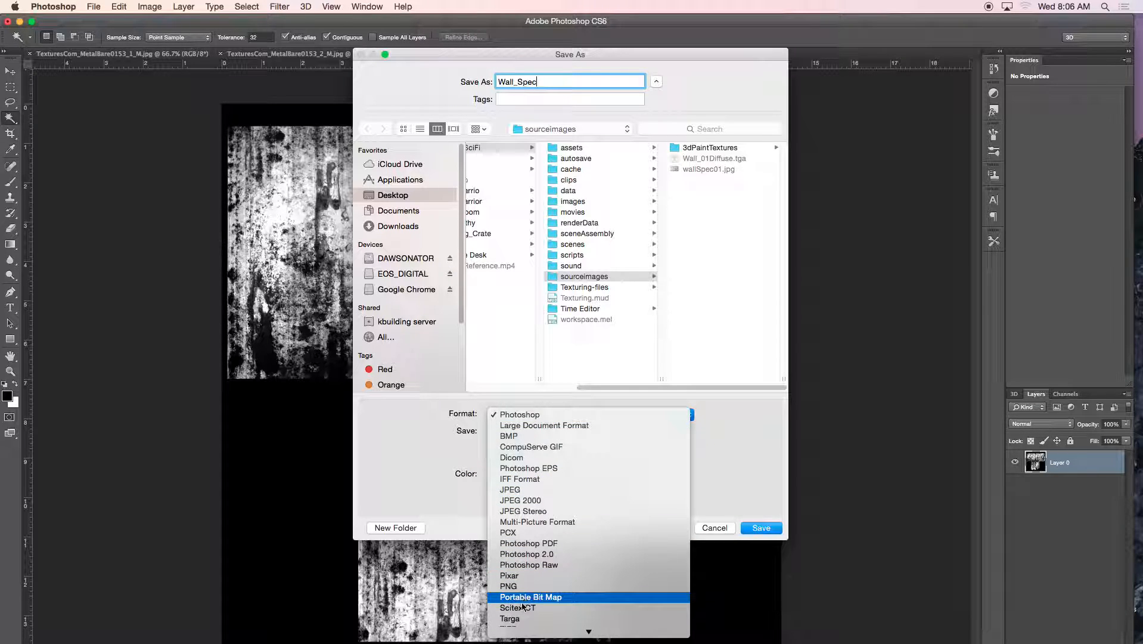
click(513, 619)
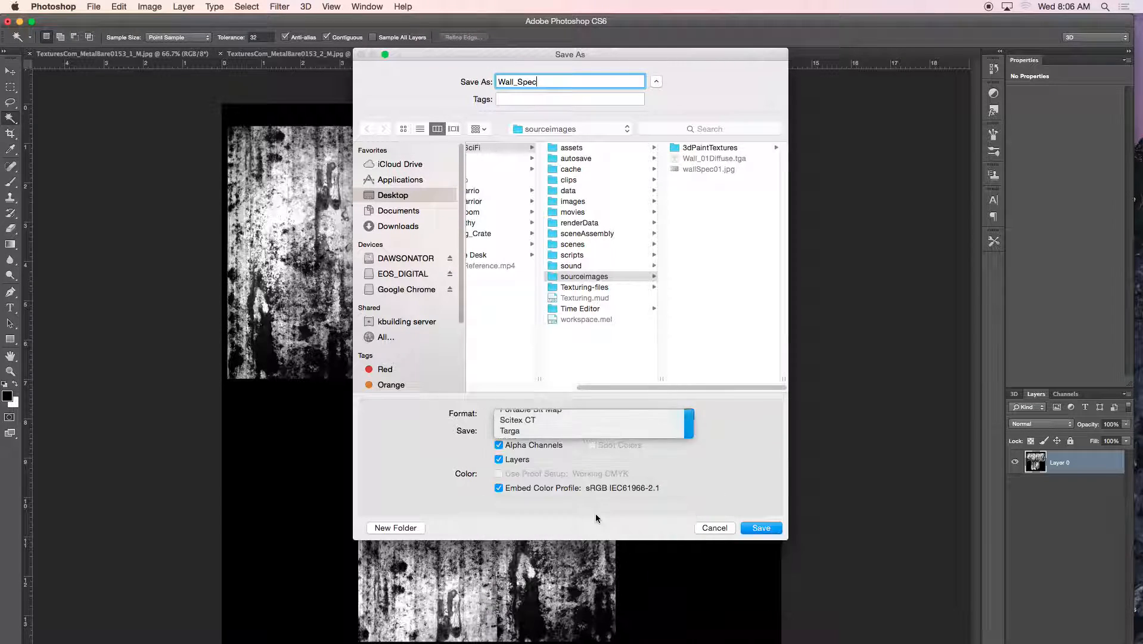
click(760, 528)
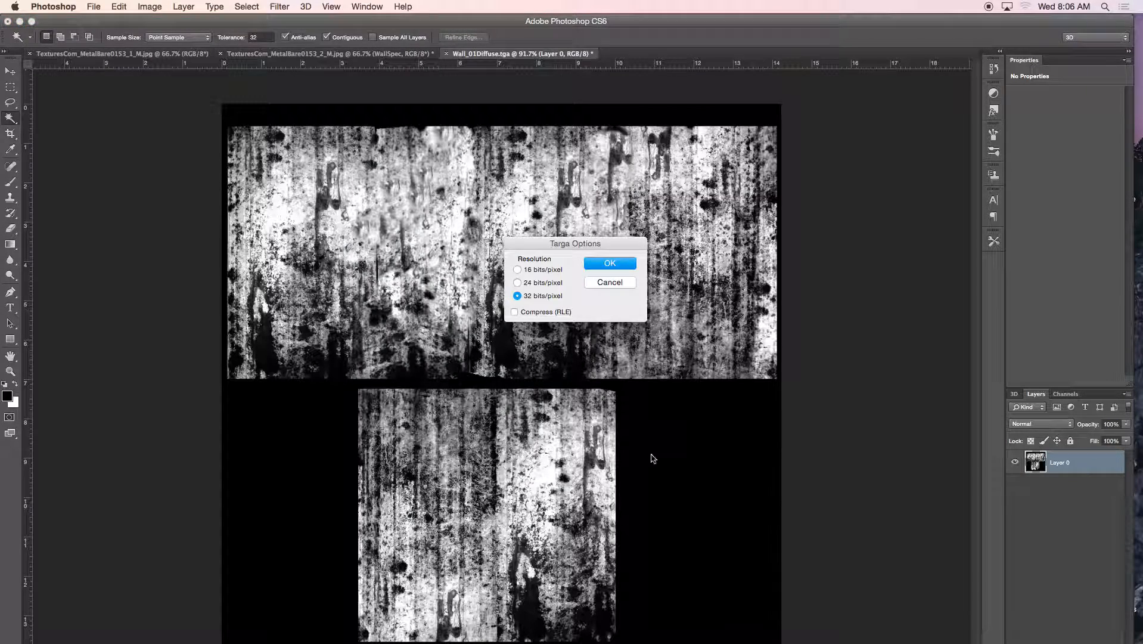
click(612, 259)
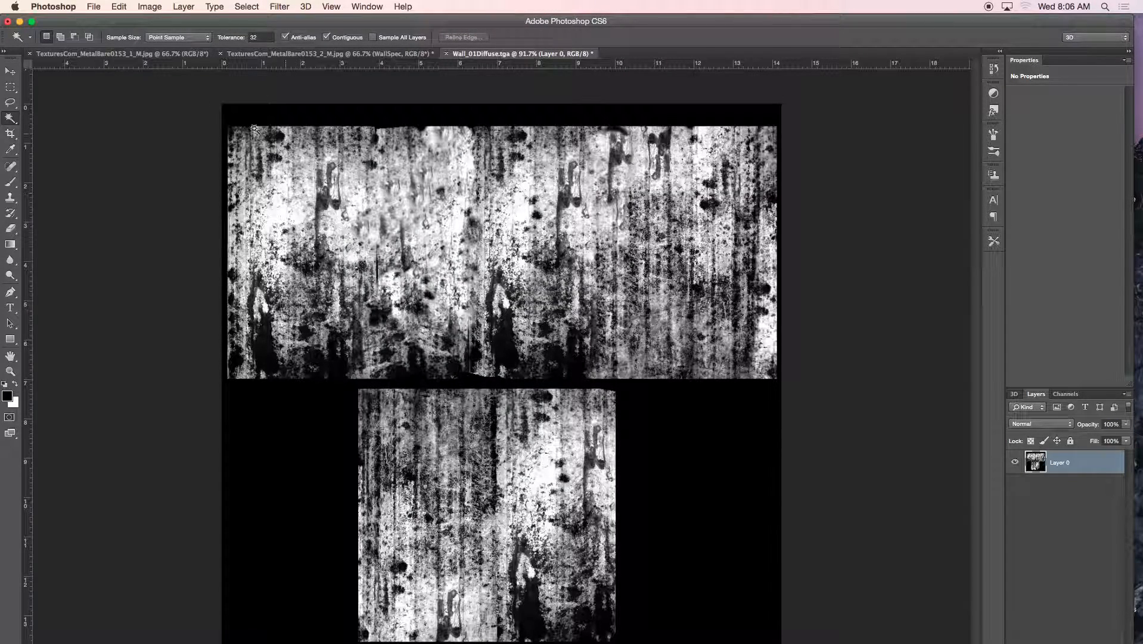
click(313, 54)
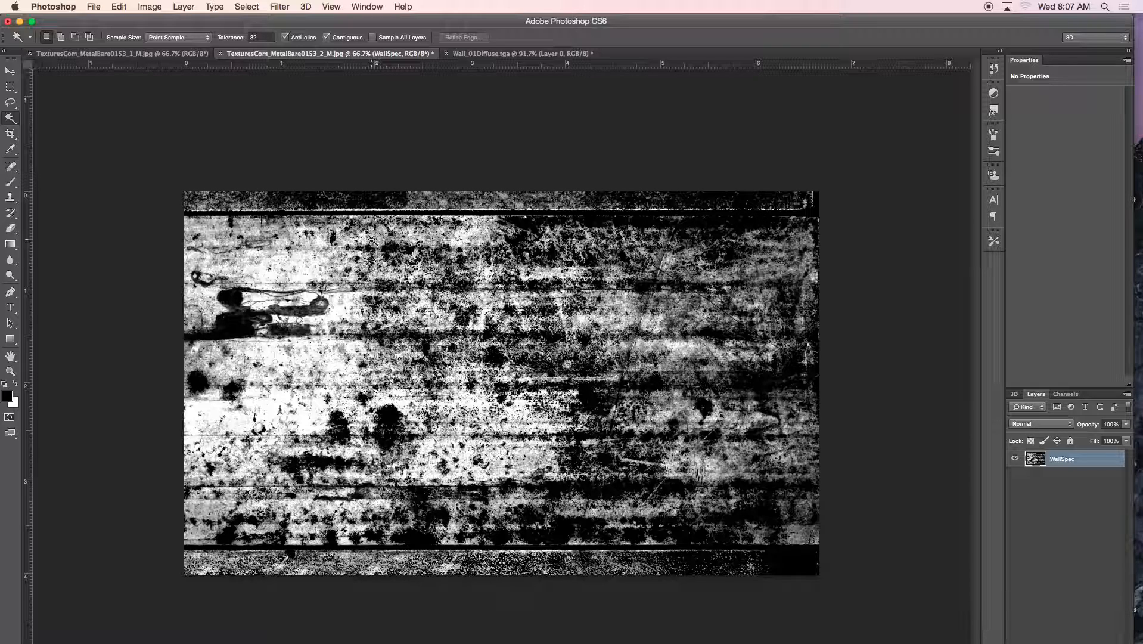
Switch to the Wall_01Diffuse.tga document, then minimise Photoshop to show the desktop
click(492, 55)
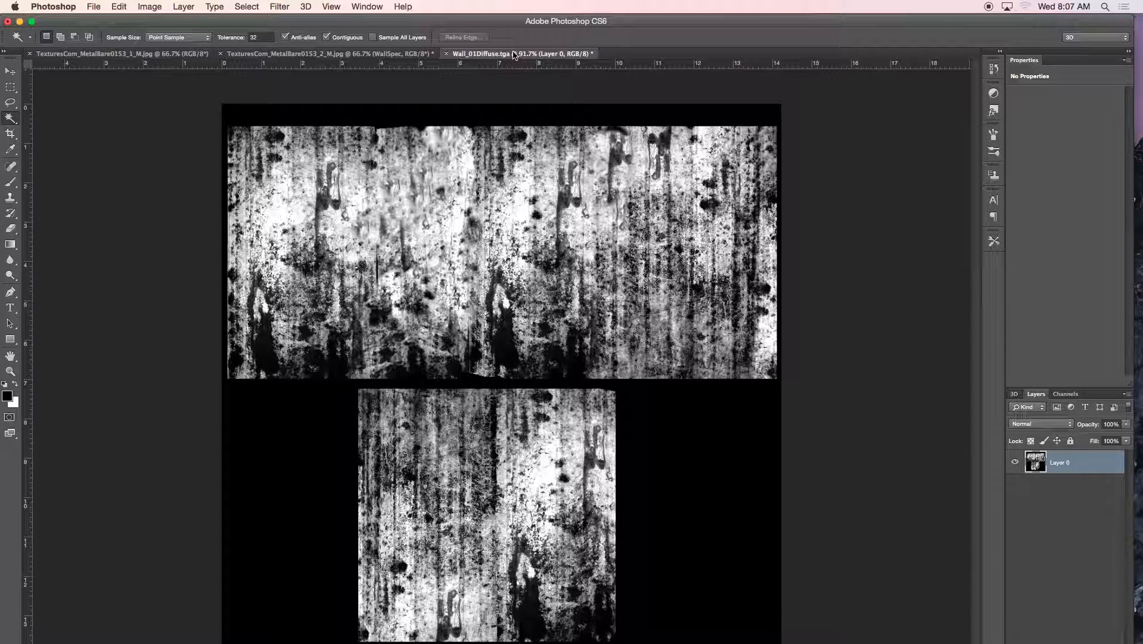
click(20, 22)
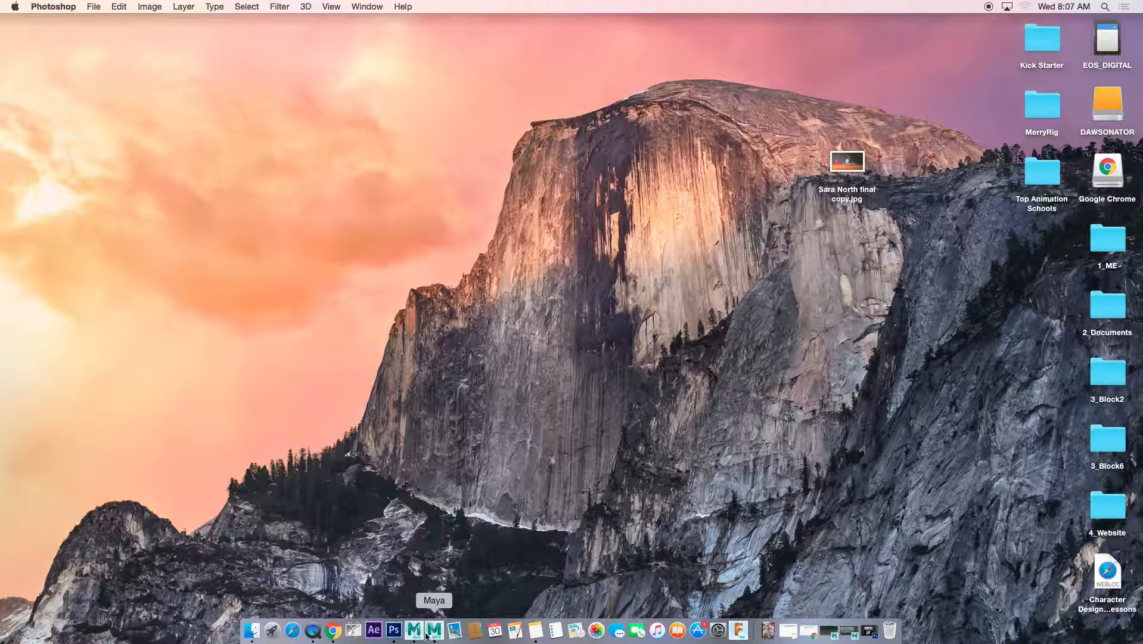
Switch to Mudbox and open Texturing.mud from the 1_ME/ConnorSciFi folder
click(414, 631)
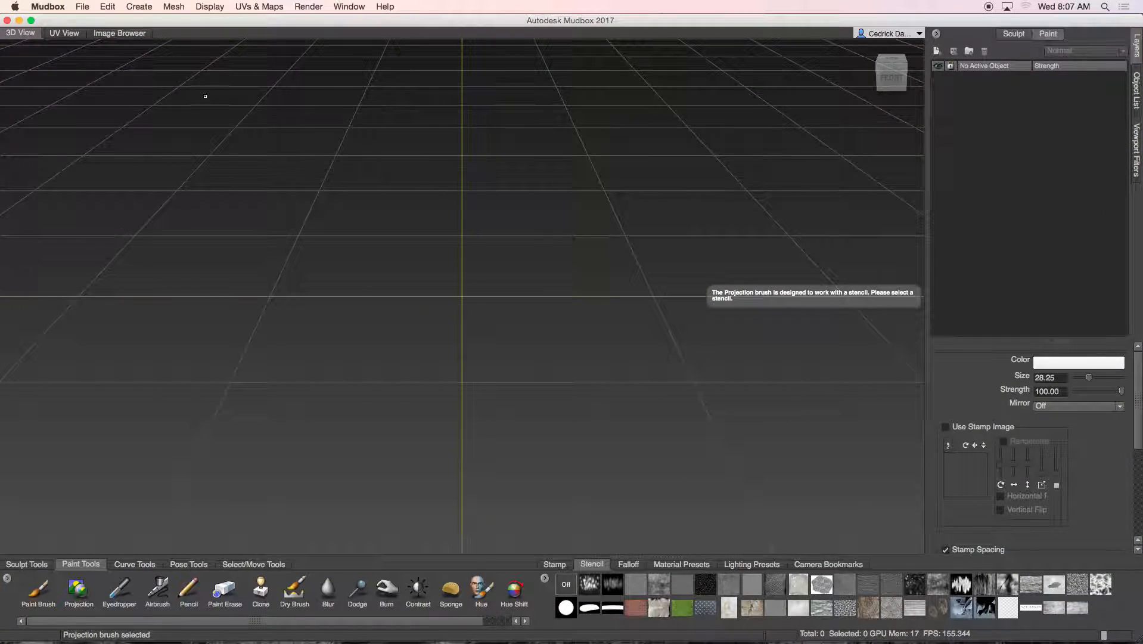
click(82, 7)
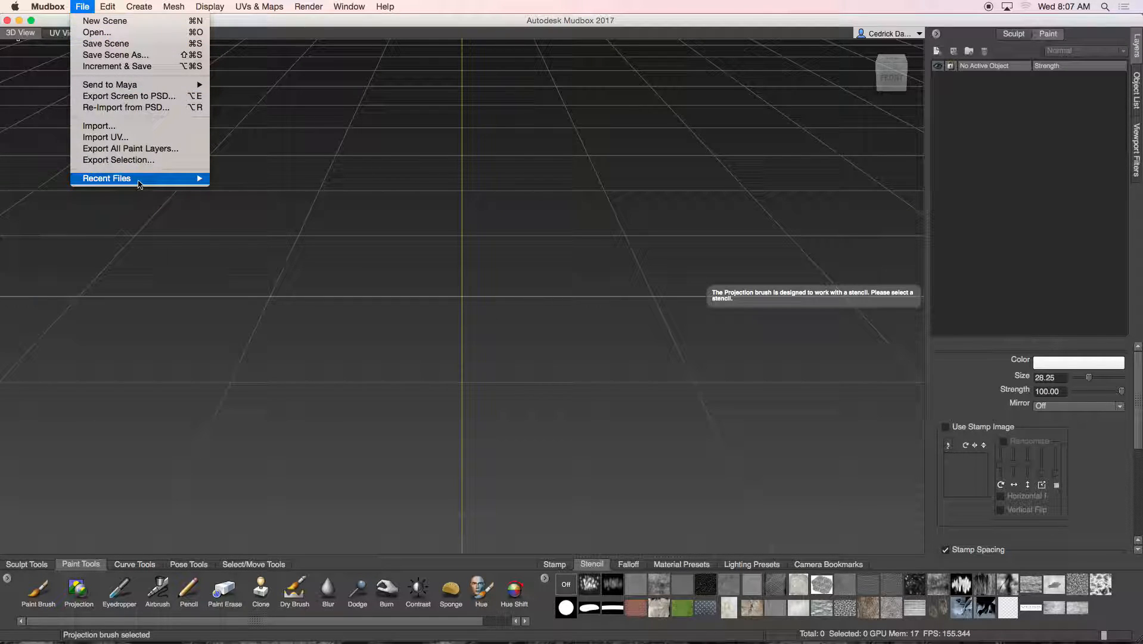
click(134, 32)
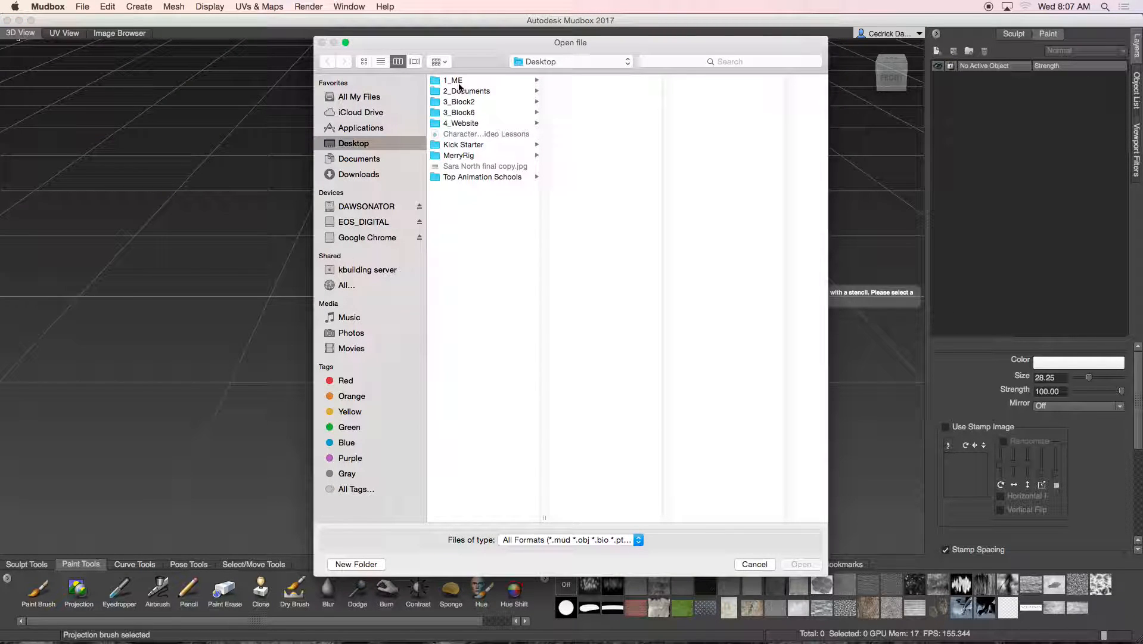
click(451, 81)
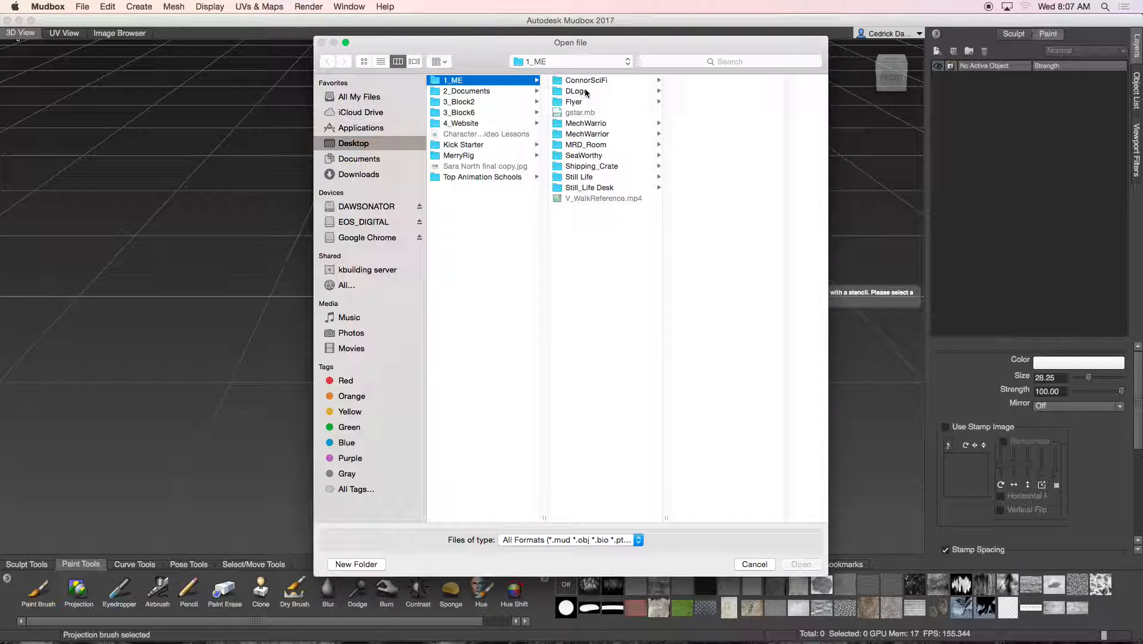
click(582, 81)
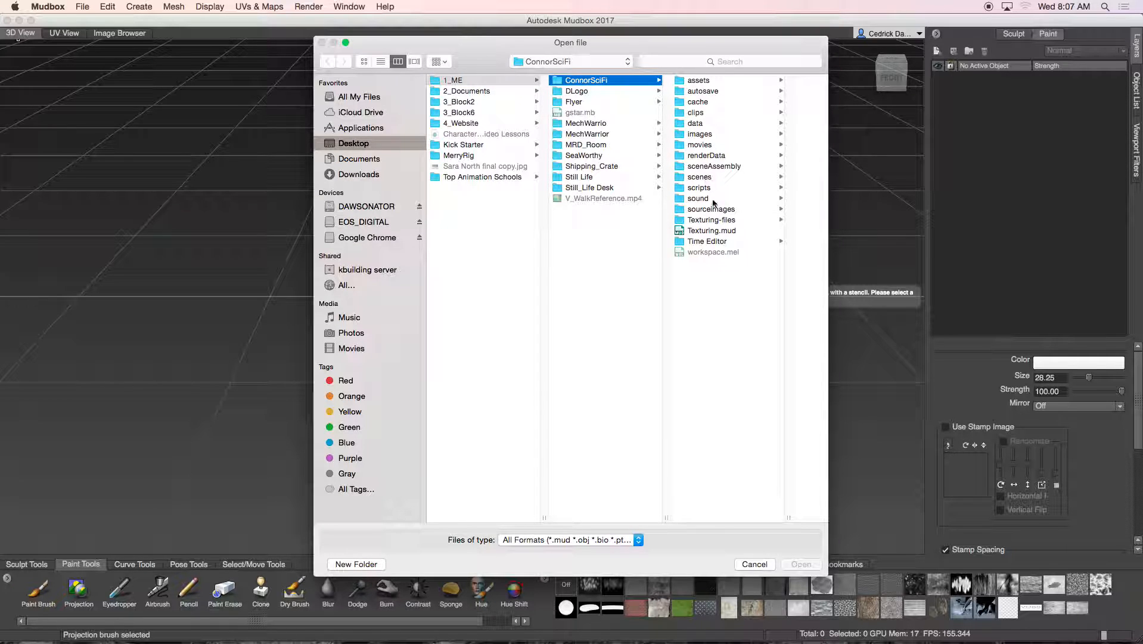
click(712, 222)
click(625, 231)
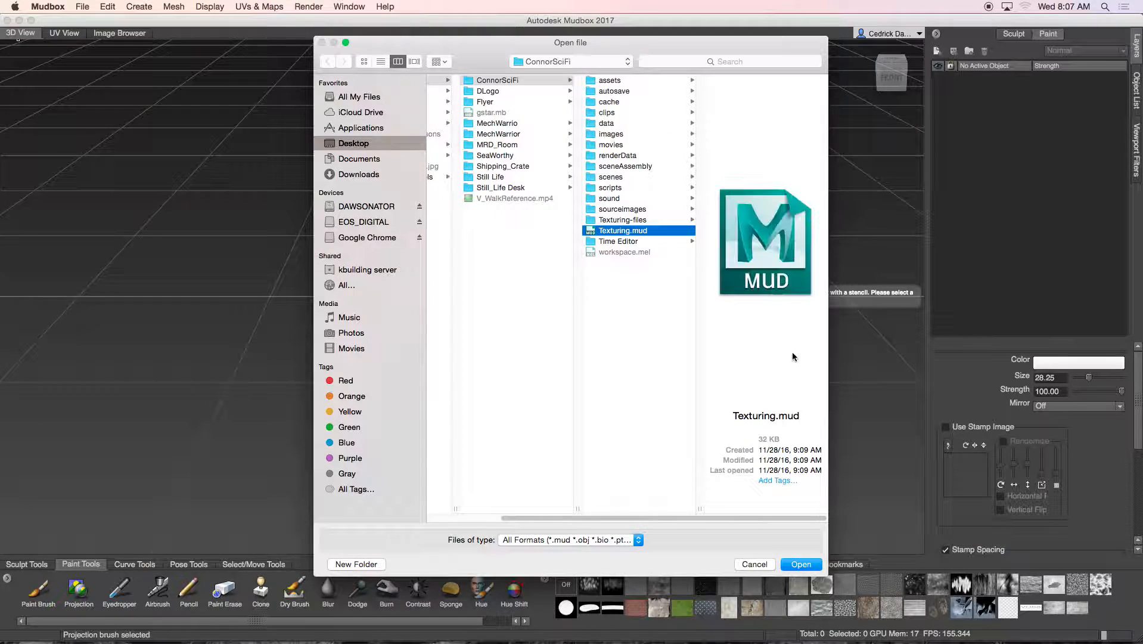
click(804, 565)
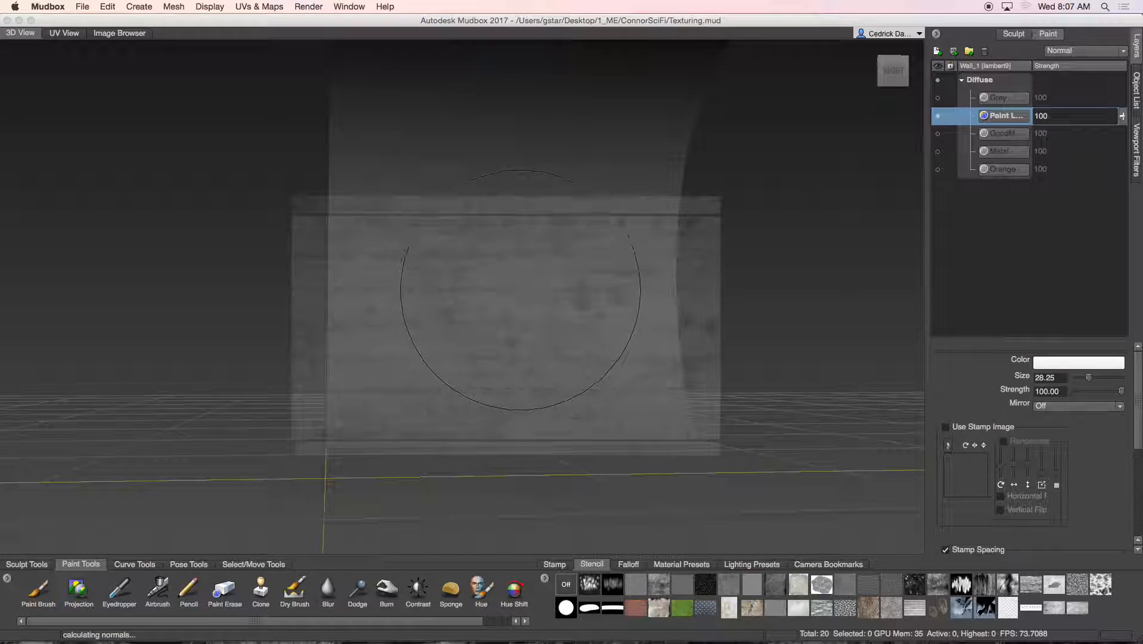
Zoom in and orbit to view the wall straight on from its left side
mouse_move(466, 293)
alt+mouse_down()
mouse_move(396, 301)
mouse_move(480, 310)
mouse_move(456, 327)
mouse_move(476, 322)
alt+mouse_up()
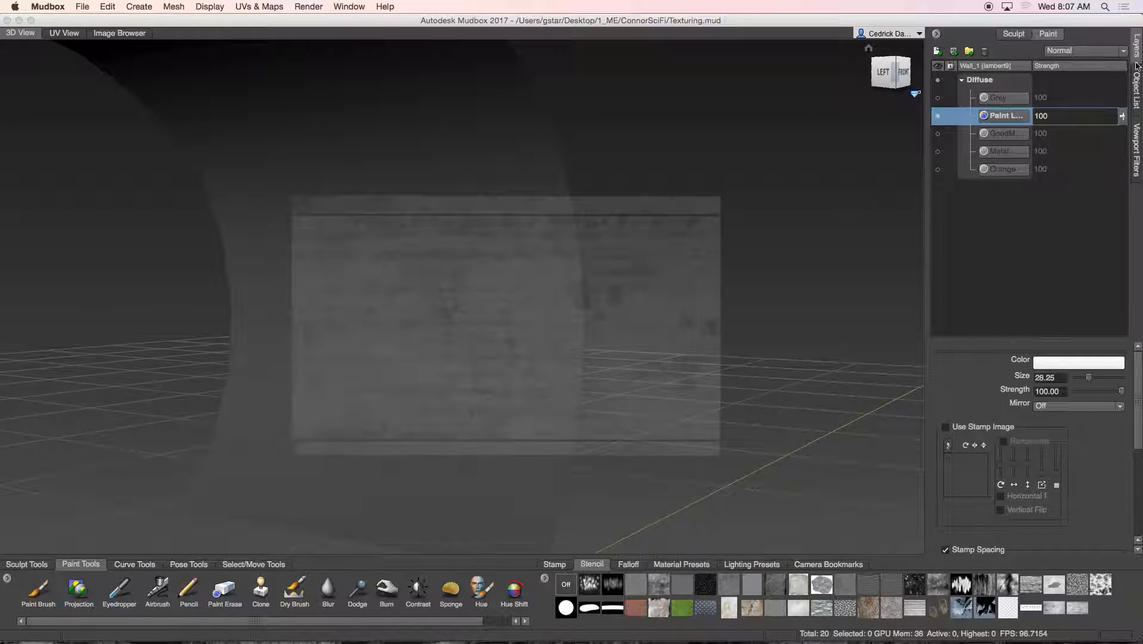
click(1138, 85)
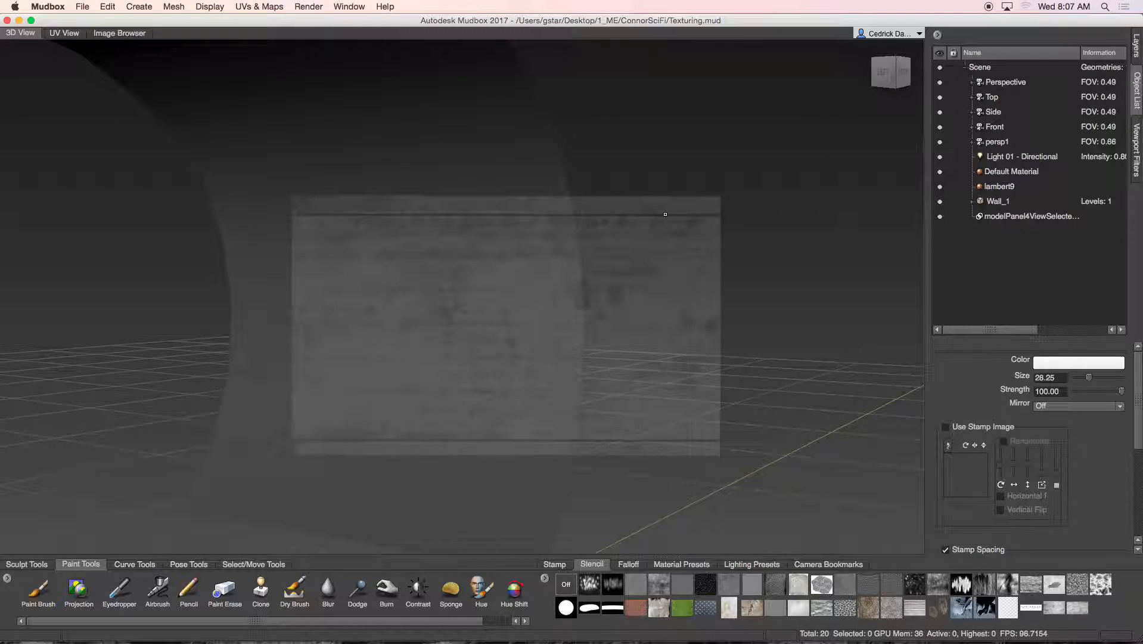
alt+middle_drag(481, 229, 534, 230)
scroll(521, 227, up, 6)
alt+drag(462, 252, 497, 257)
alt+middle_drag(441, 257, 496, 252)
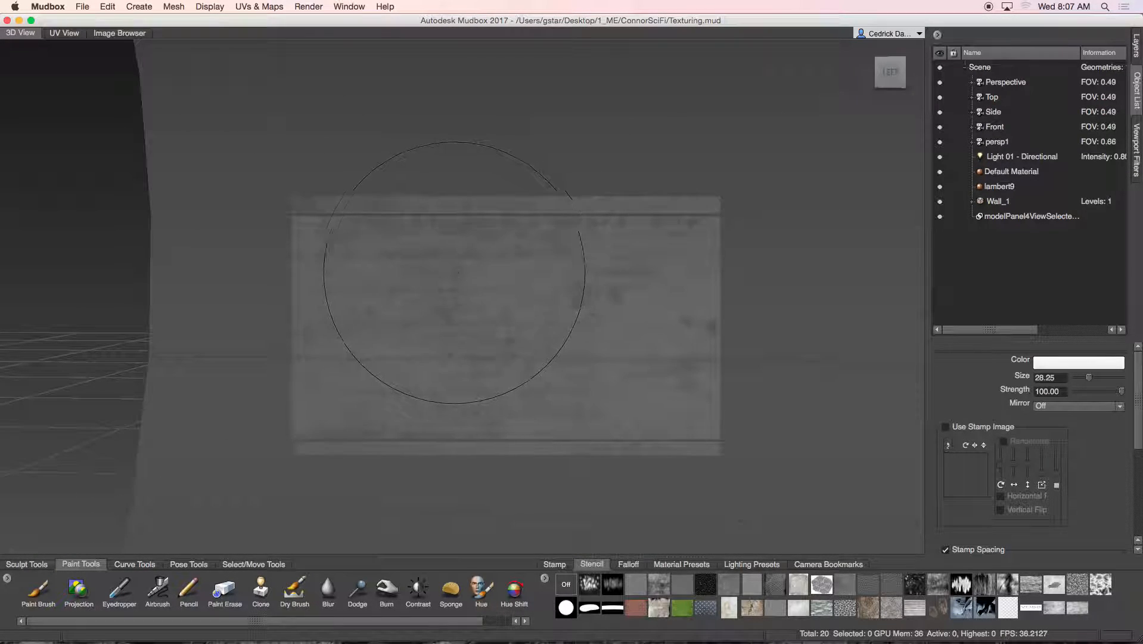
Choose the Projection paint tool and select the diffuse Paint Layer
click(78, 590)
click(1137, 45)
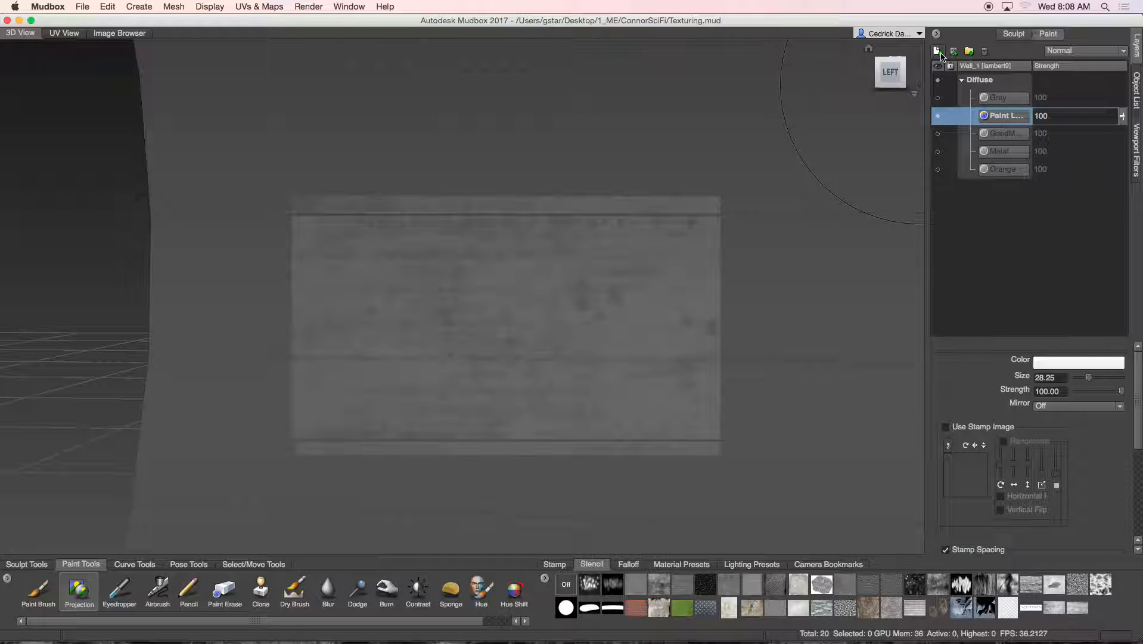
click(938, 117)
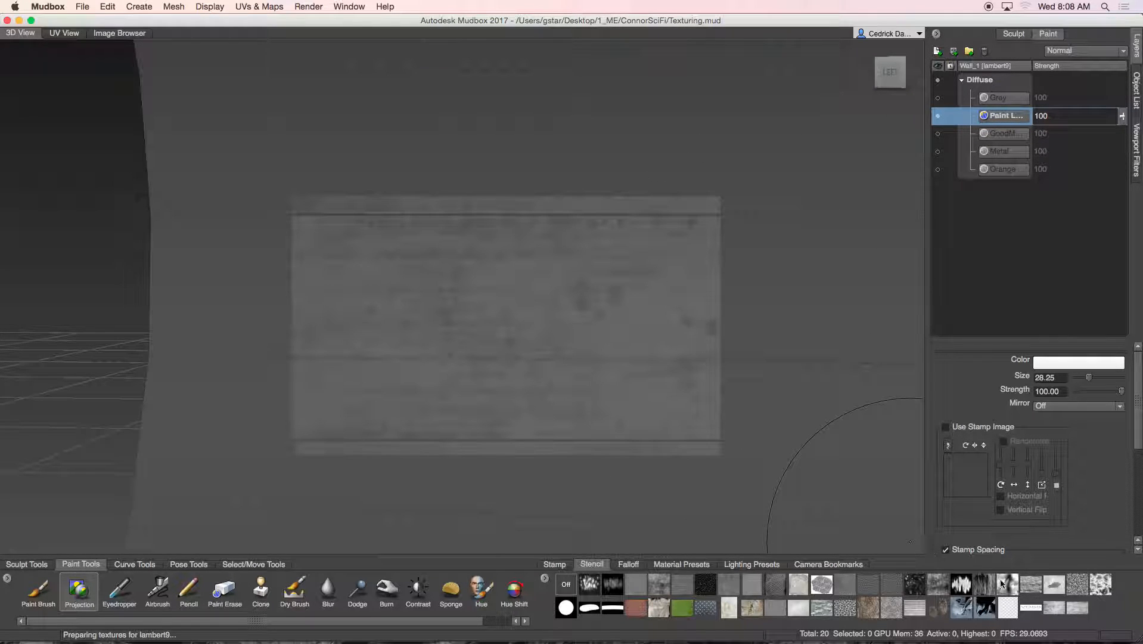
Pick the MetalBare0153_1_M stencil and scale it to cover the wall
click(1052, 610)
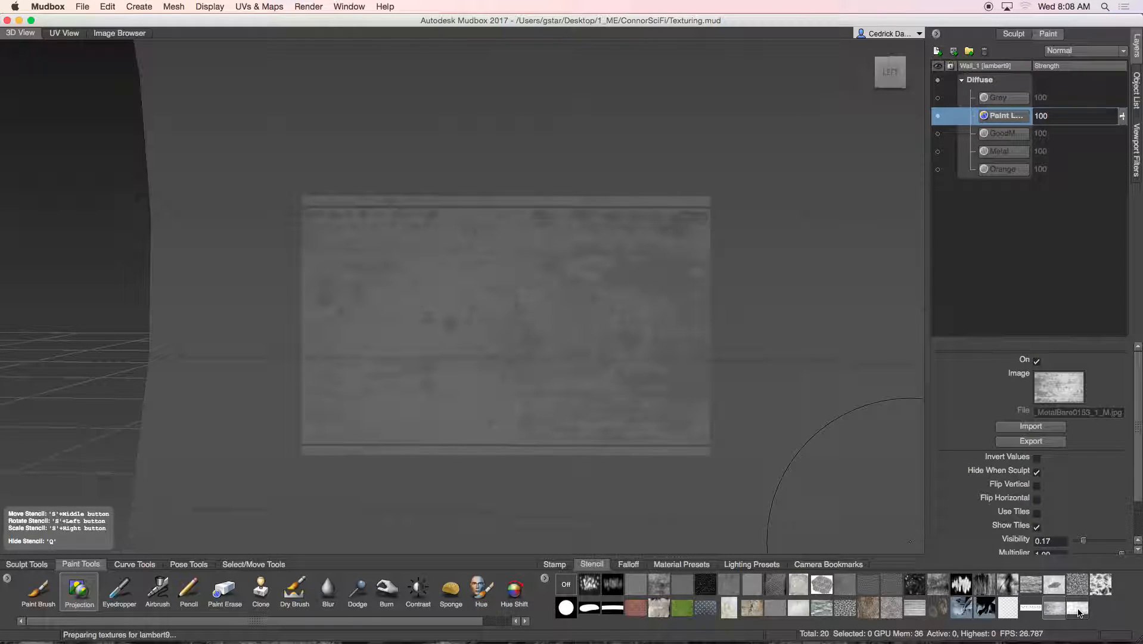
click(1077, 609)
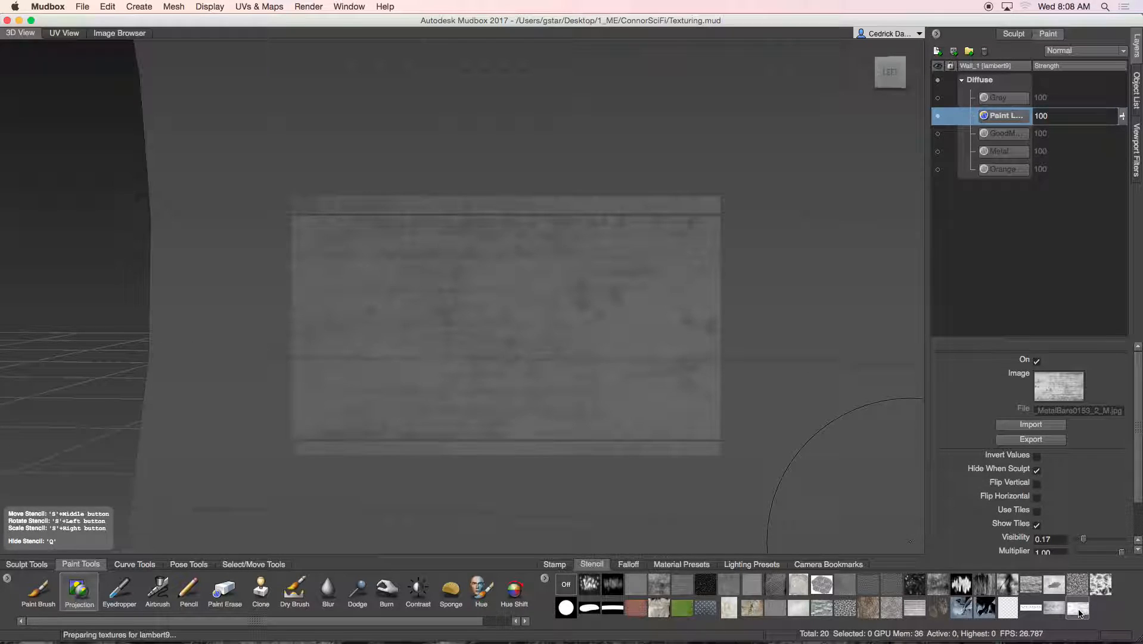
click(1056, 610)
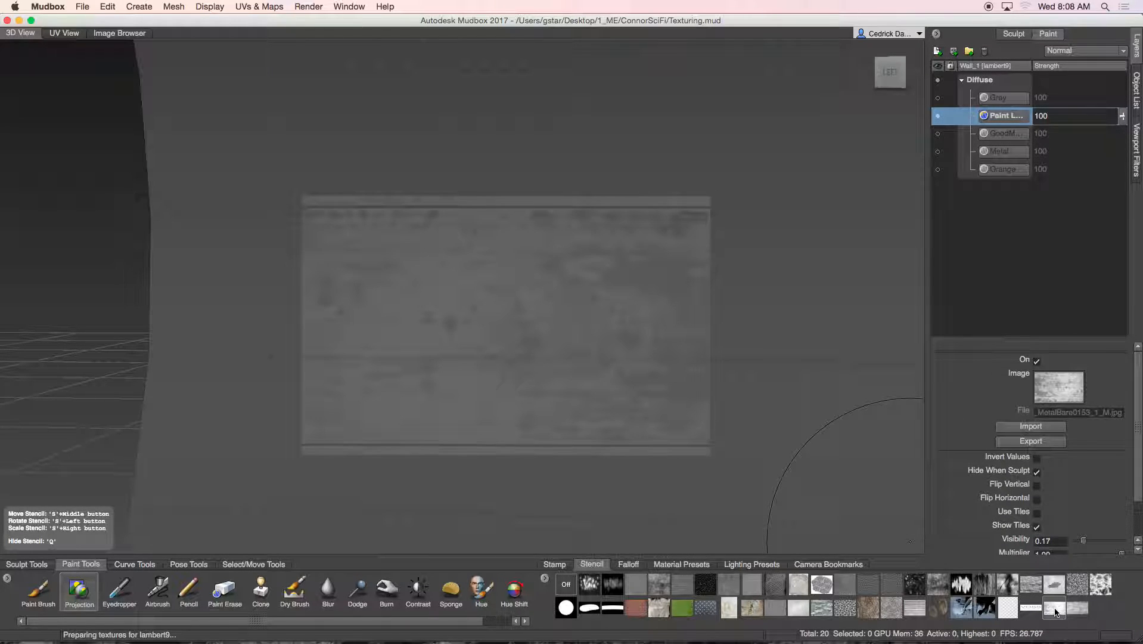
right_drag(470, 328, 670, 296)
mouse_move(593, 300)
alt+mouse_down()
mouse_move(609, 300)
mouse_move(521, 297)
mouse_move(576, 294)
mouse_move(552, 285)
alt+mouse_up()
alt+right_drag(552, 285, 614, 289)
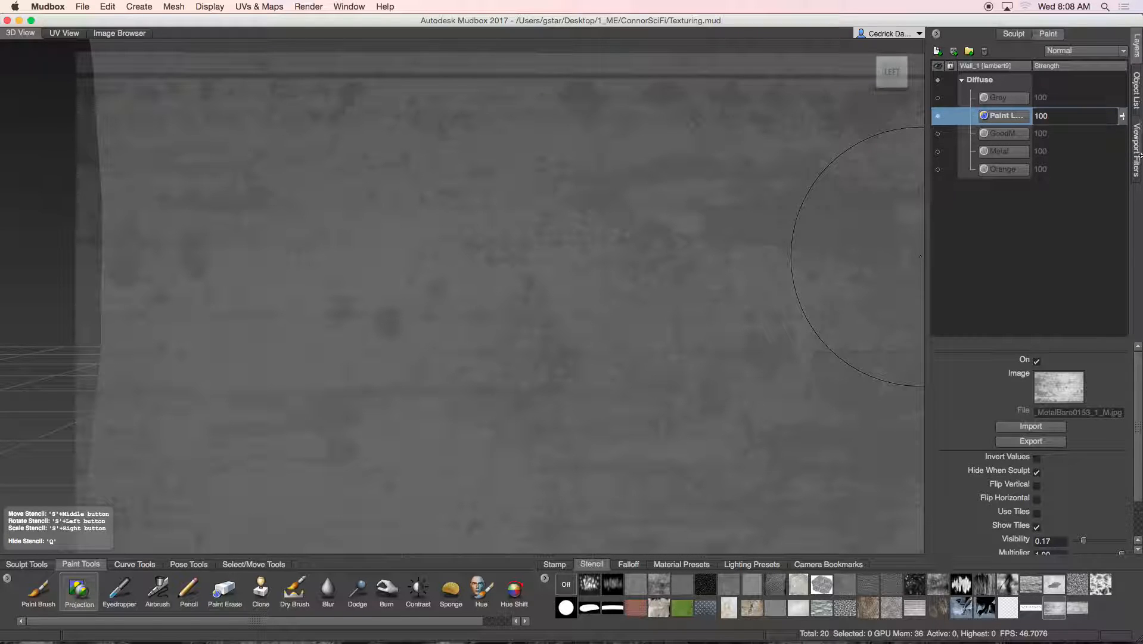
Lock the Perspective camera and project the metal stencil onto the left and lower-right areas
click(1137, 90)
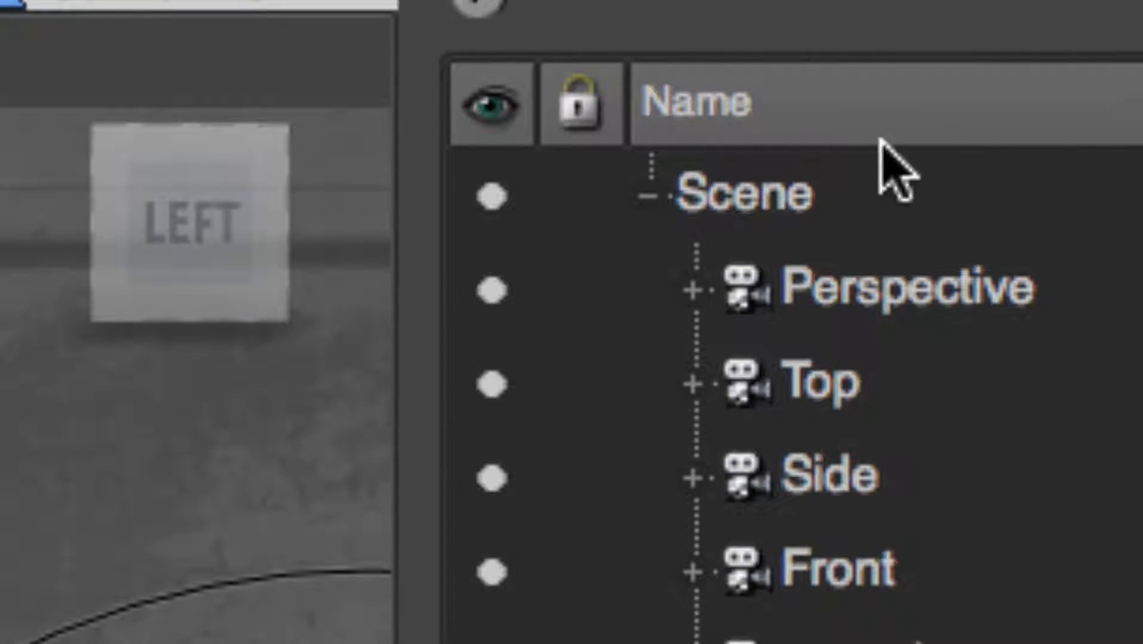
click(595, 301)
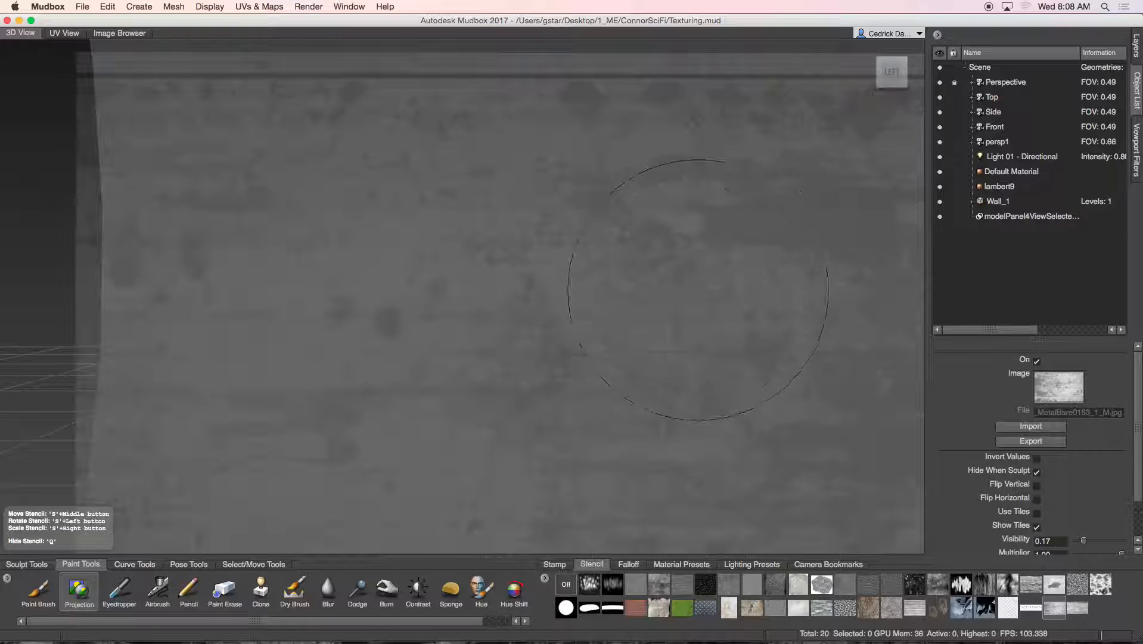
mouse_move(574, 265)
mouse_down()
mouse_move(398, 321)
mouse_move(436, 184)
mouse_move(227, 179)
mouse_move(164, 122)
mouse_move(745, 149)
mouse_move(847, 250)
mouse_move(715, 309)
mouse_move(179, 286)
mouse_move(309, 388)
mouse_move(477, 429)
mouse_move(685, 429)
mouse_move(714, 444)
mouse_move(173, 508)
mouse_up()
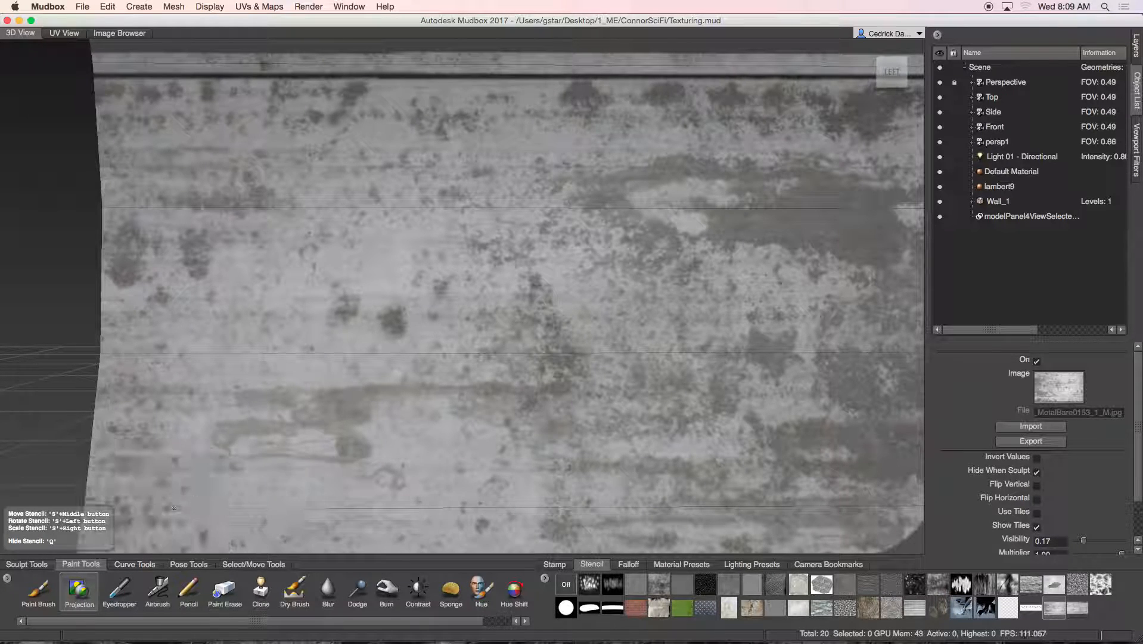
drag(786, 465, 941, 512)
drag(855, 536, 962, 544)
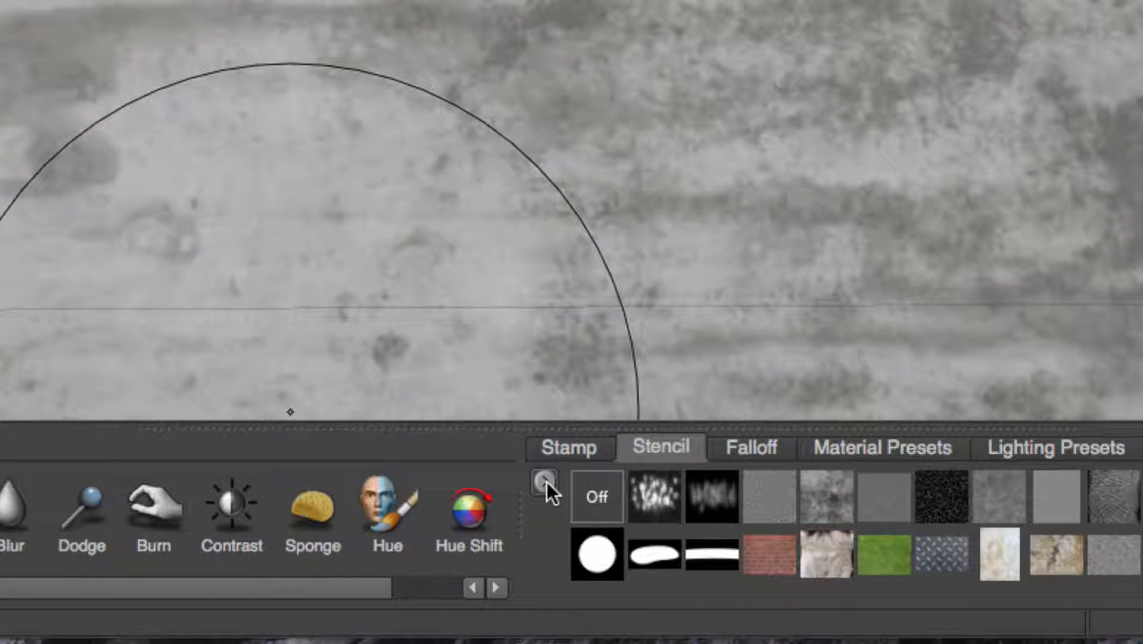
Add wallSpec01.jpg from Desktop/1_ME/ConnorSciFi/sourceimages as the stencil
click(546, 482)
click(596, 496)
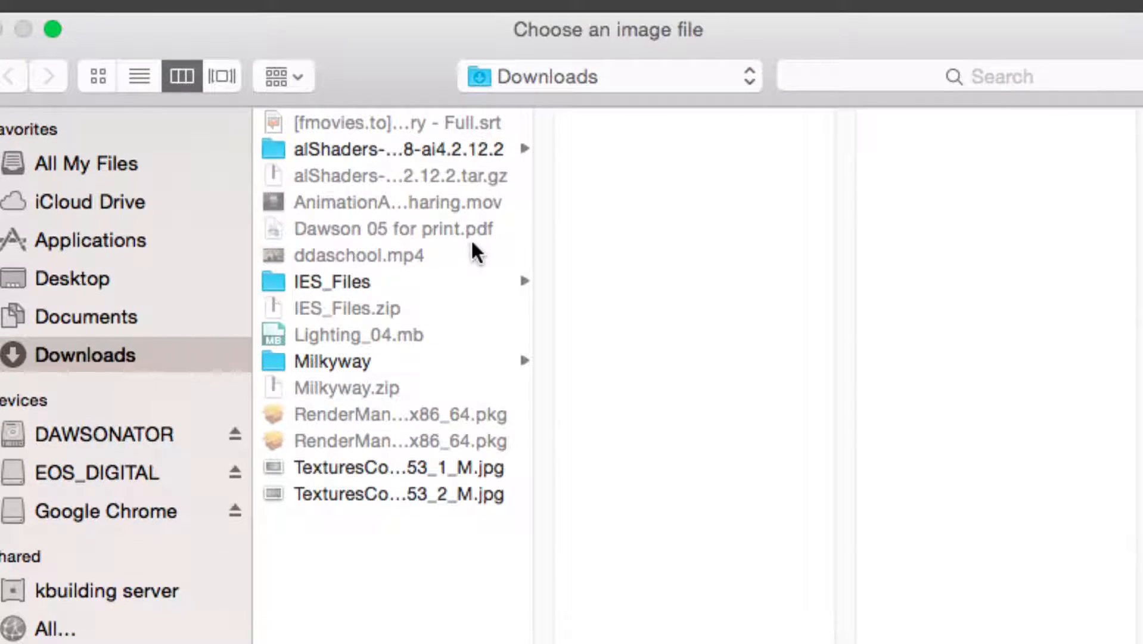
click(114, 284)
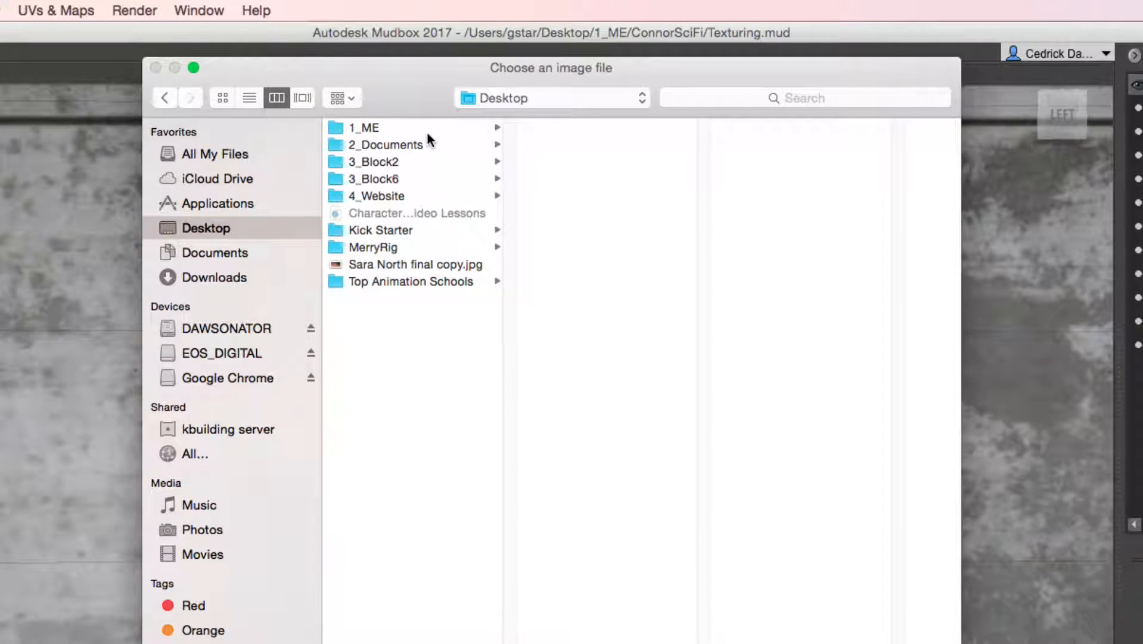
click(424, 139)
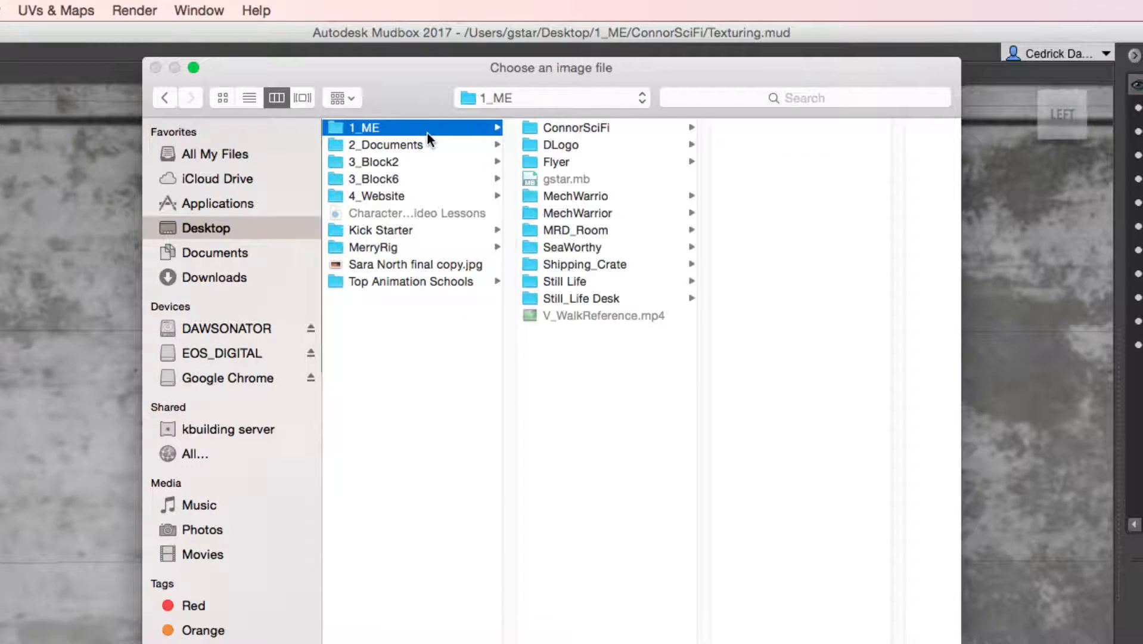
key(Right)
key(Down)
key(Up)
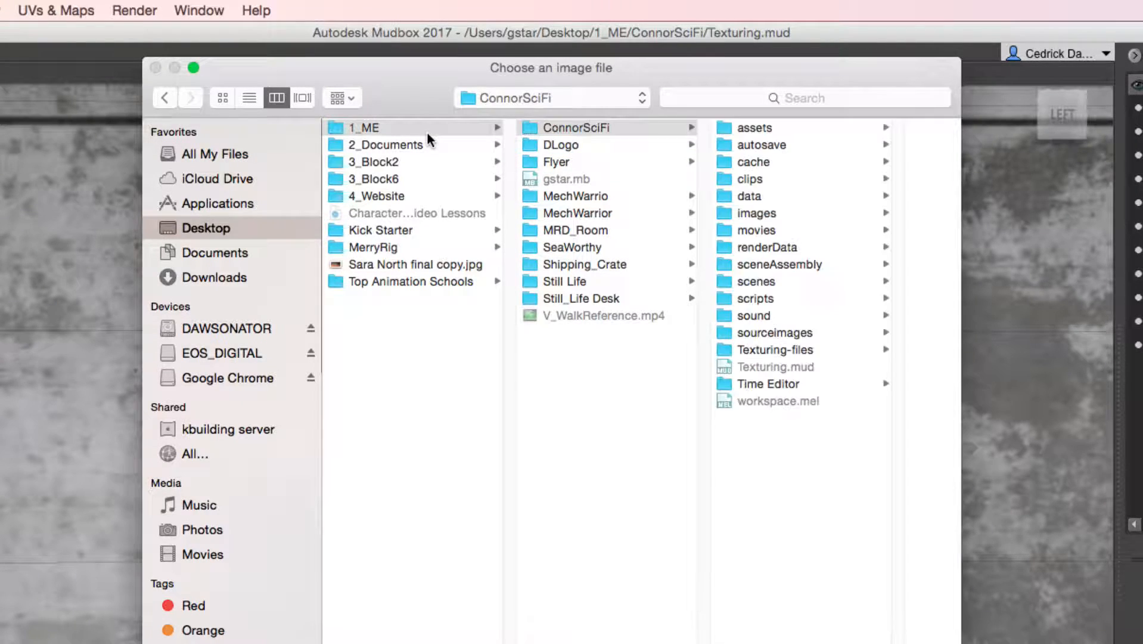
key(Right)
key(Down)
key(Down)
key(Down)
key(Down)
key(Down)
key(Down)
key(Down)
key(Down)
key(Down)
key(Down)
key(Down)
key(Down)
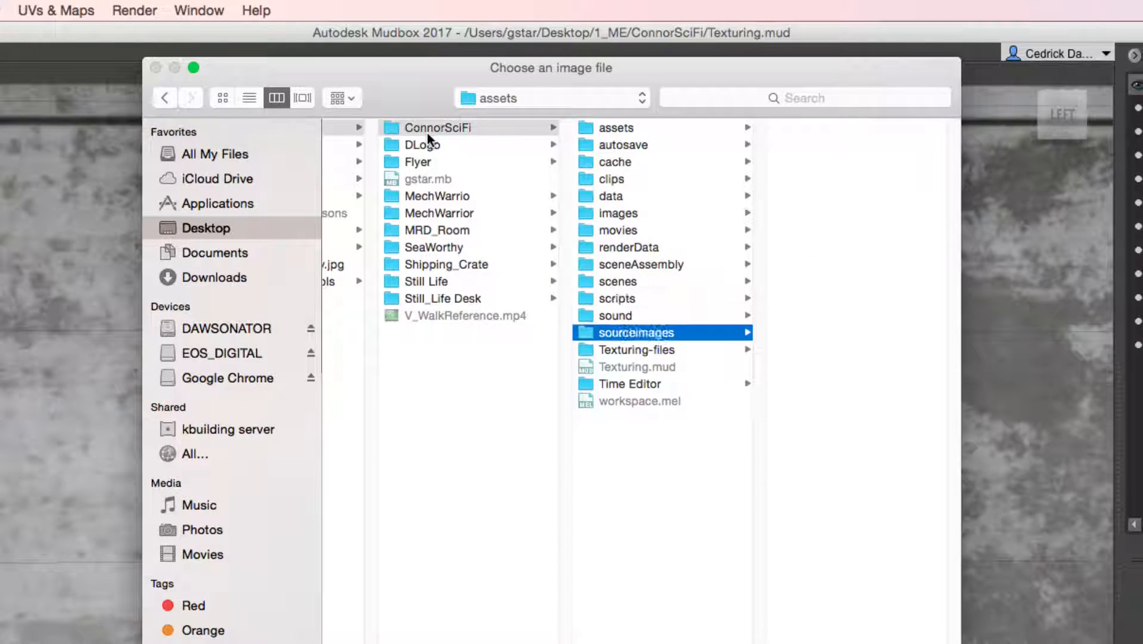
key(Right)
key(Down)
key(Down)
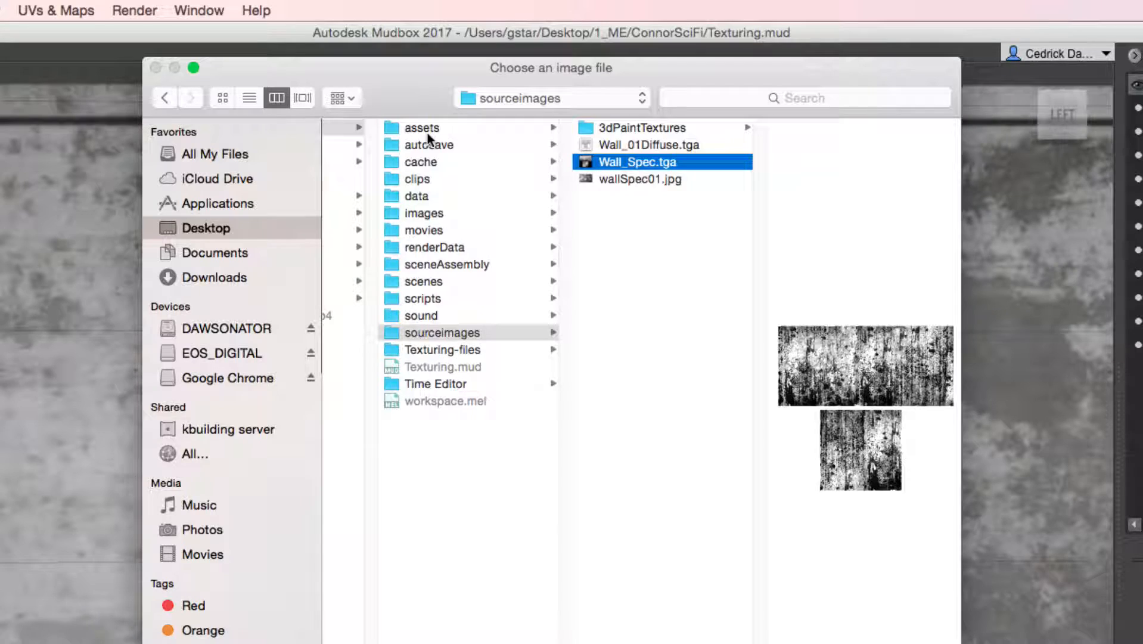
key(Down)
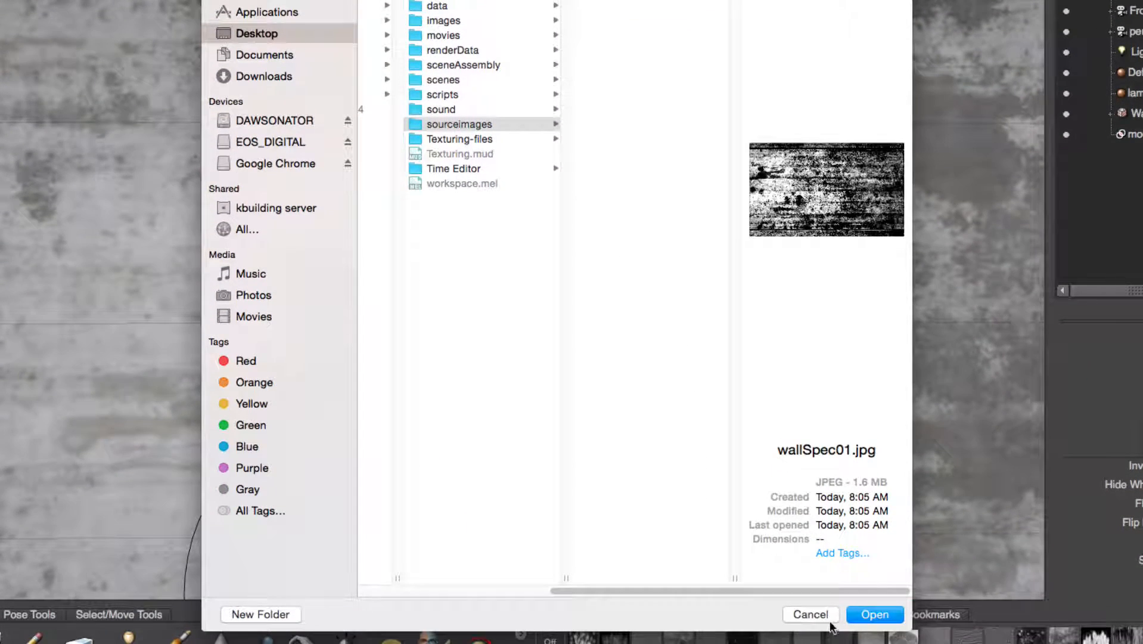
click(866, 612)
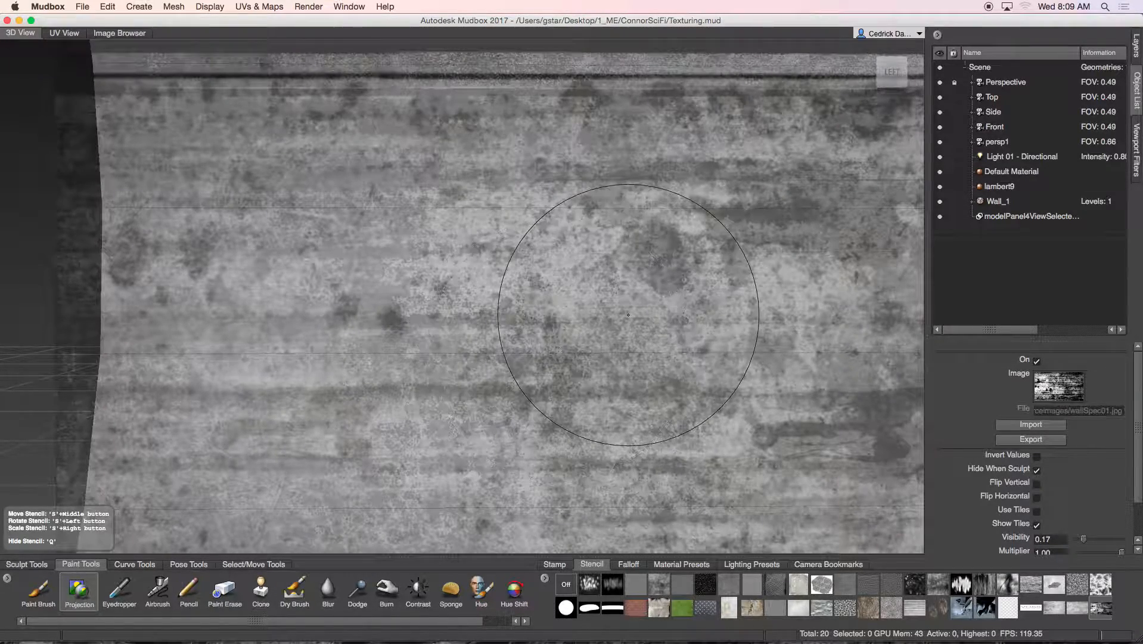
Open the New Paint Layer settings under the Diffuse group and select the default name
click(1137, 45)
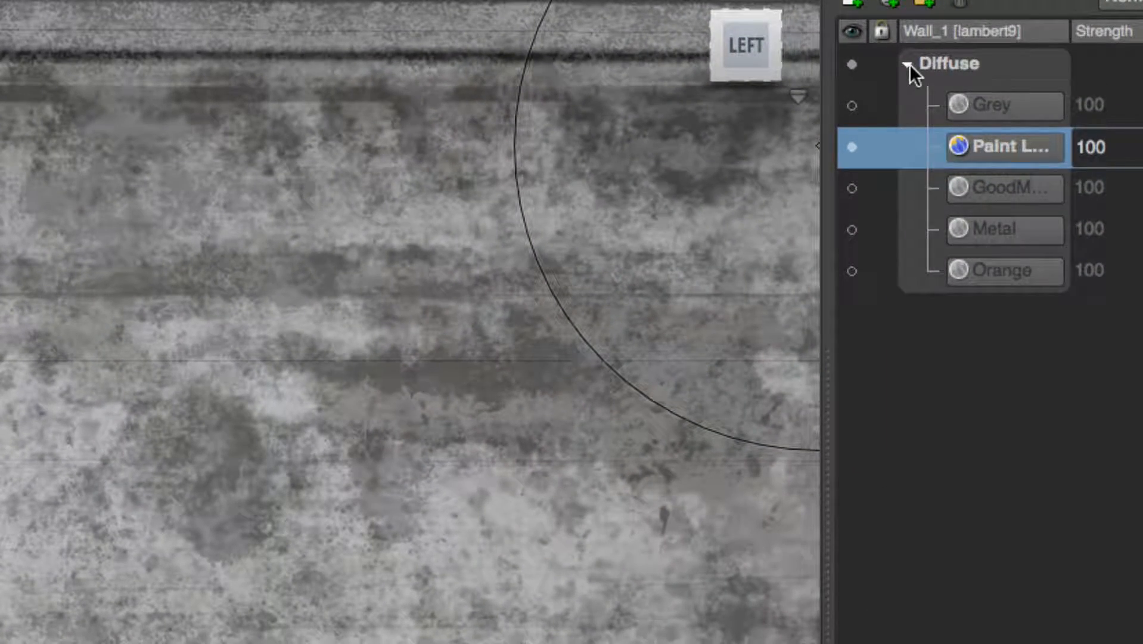
click(906, 63)
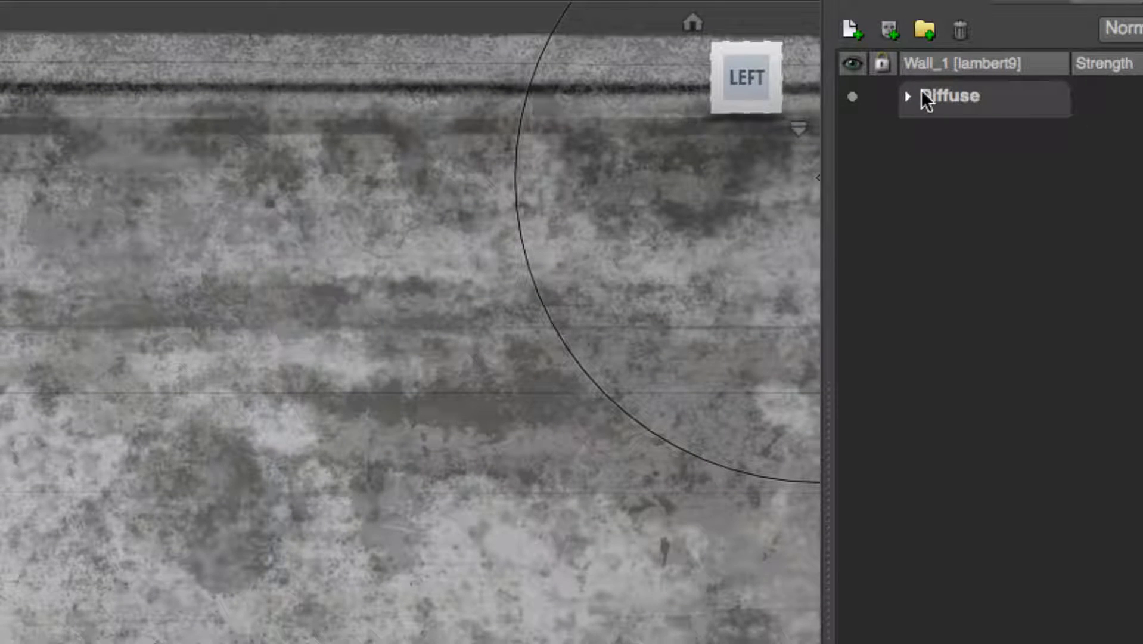
click(907, 97)
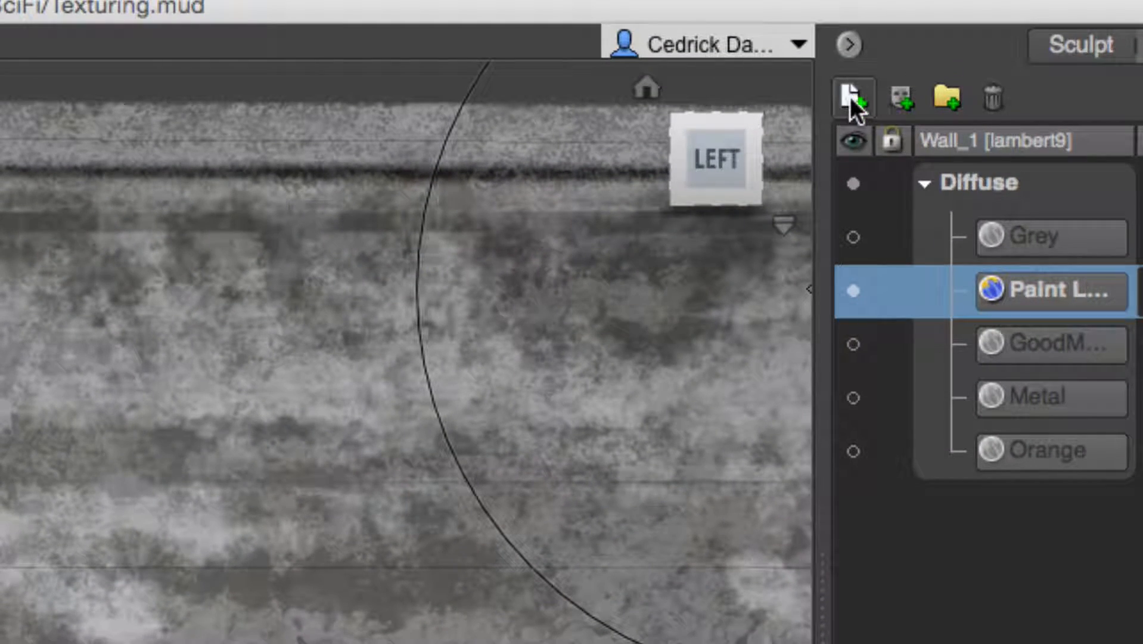
click(850, 97)
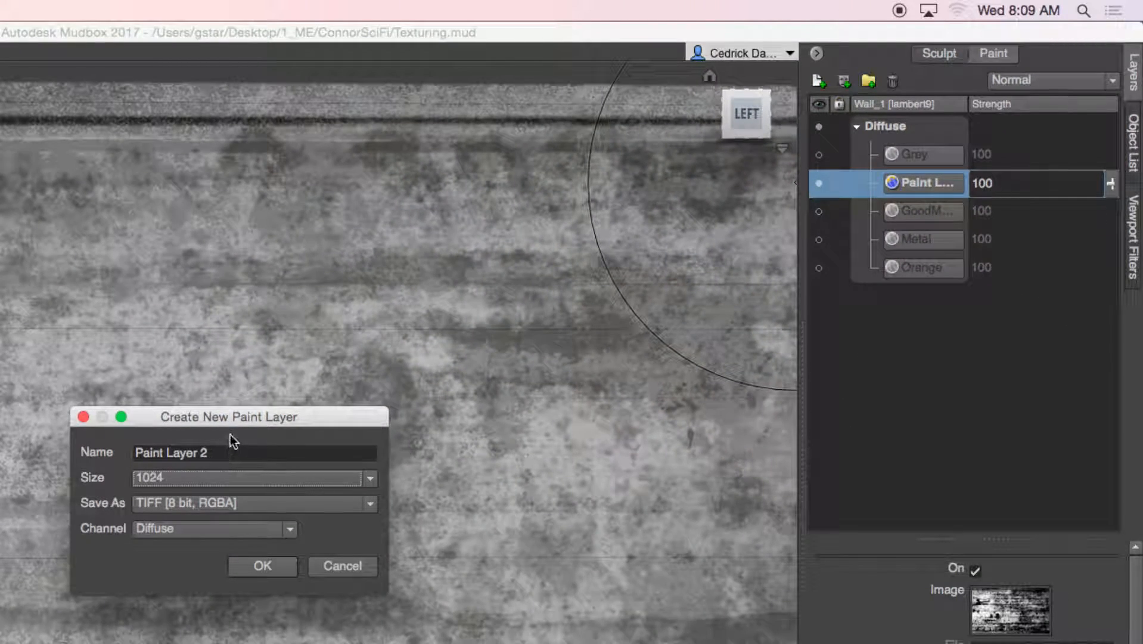
mouse_move(230, 418)
mouse_down()
mouse_move(376, 369)
mouse_move(441, 320)
mouse_move(313, 351)
mouse_up()
Create a WallSpec layer on the Specular channel and project the spec stencil across the wall's middle
text(WallSp)
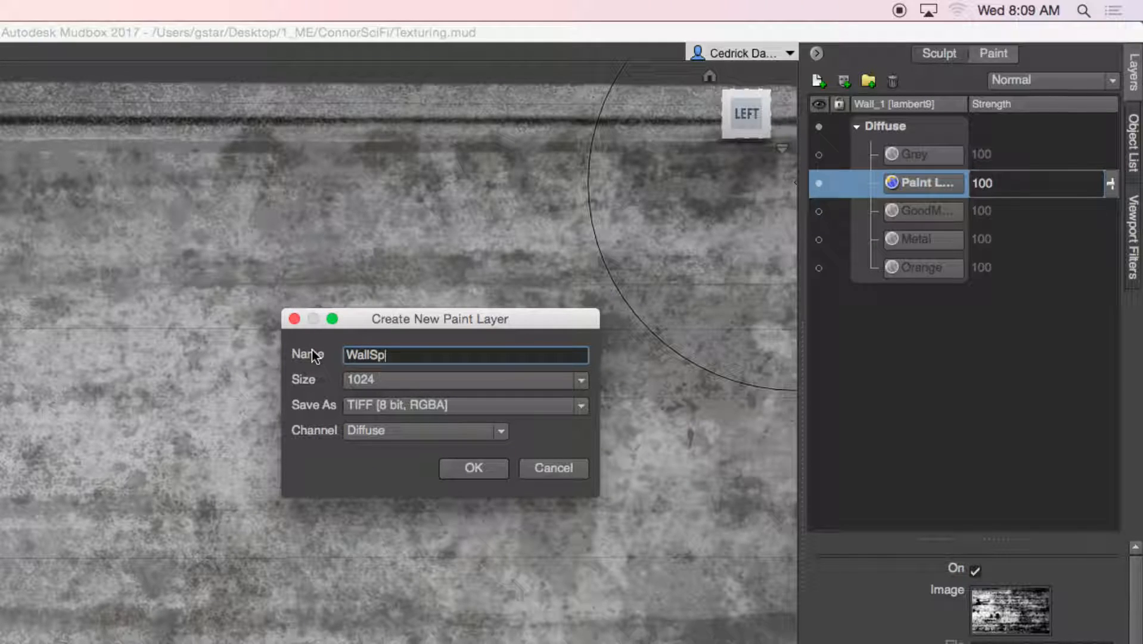
text(ed)
key(BackSpace)
text(c)
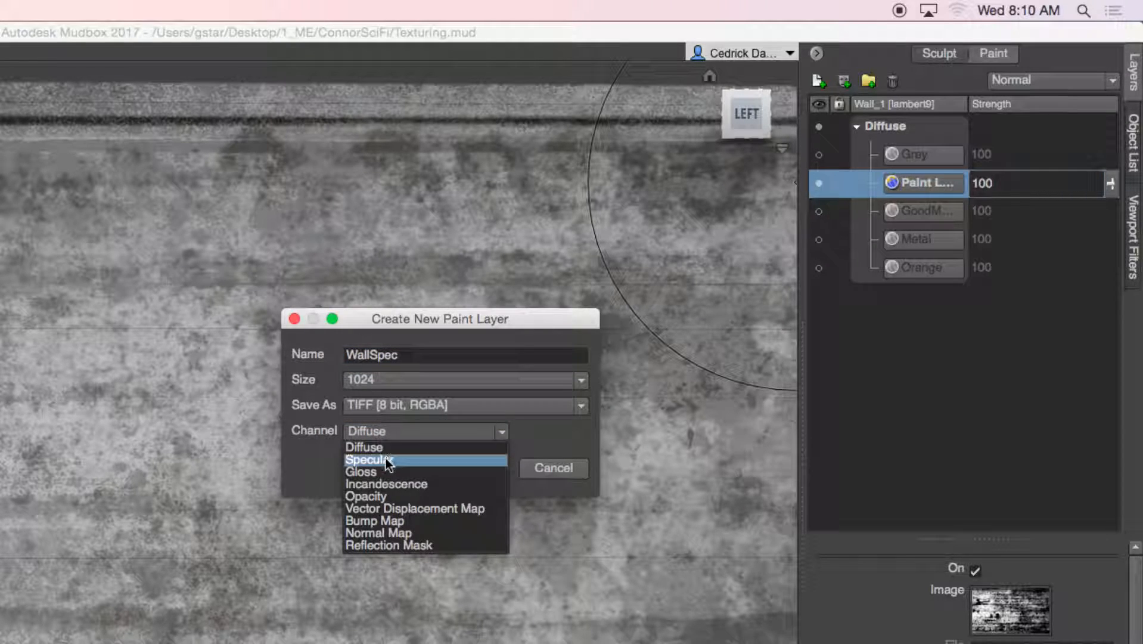
click(389, 459)
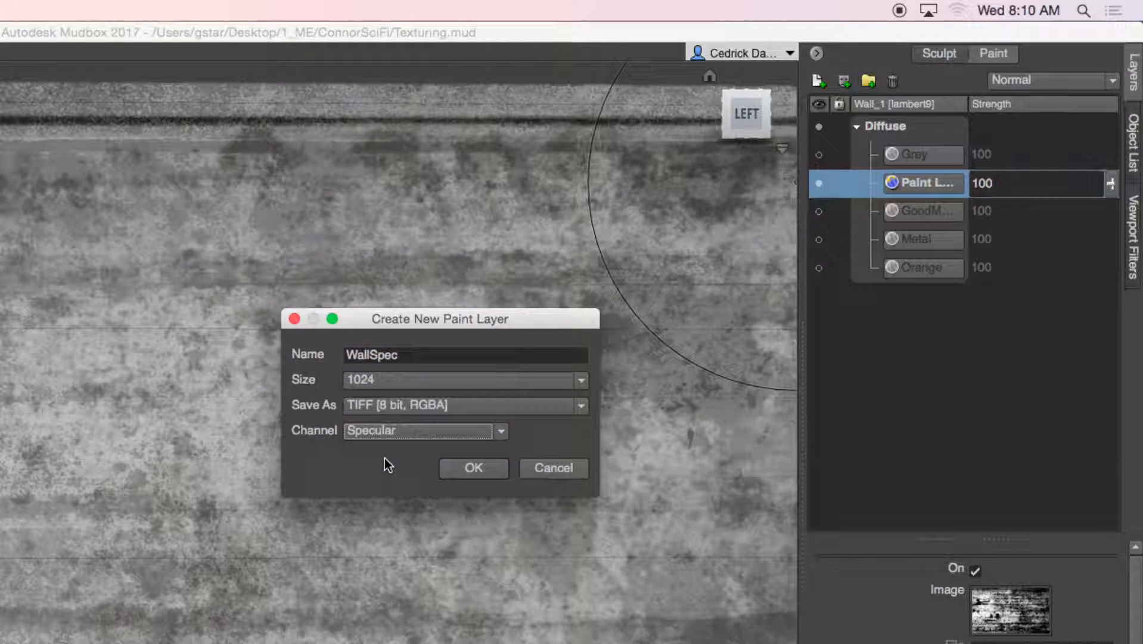
click(482, 471)
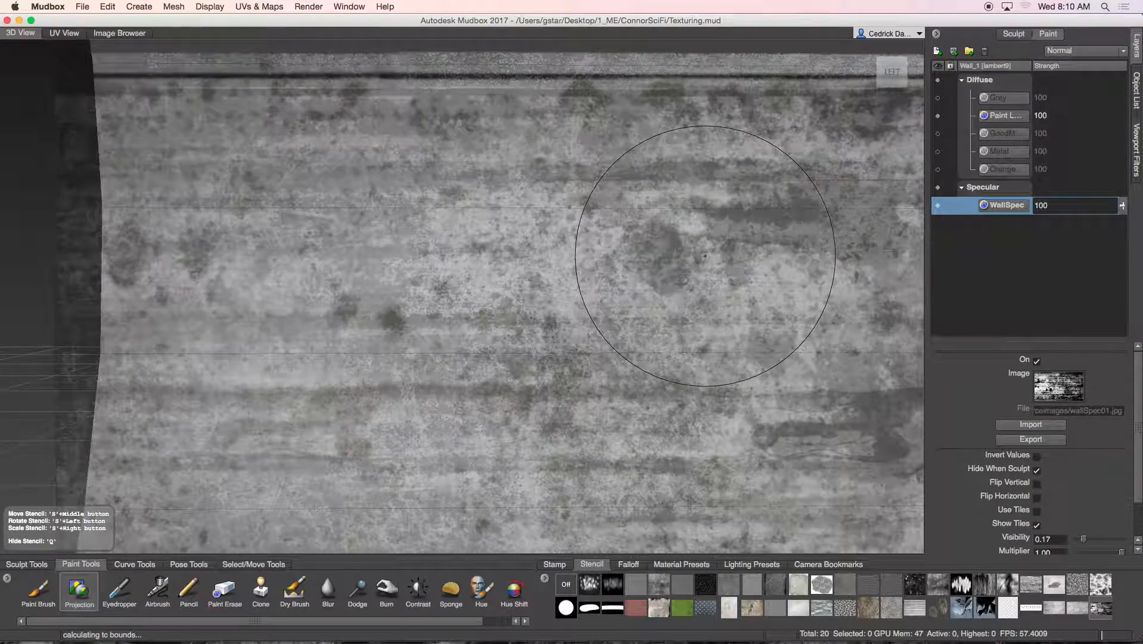
mouse_move(602, 205)
mouse_down()
mouse_move(336, 199)
mouse_move(184, 232)
mouse_move(429, 178)
mouse_move(822, 196)
mouse_move(825, 261)
mouse_move(149, 417)
mouse_move(196, 500)
mouse_move(279, 477)
mouse_move(685, 476)
mouse_move(331, 500)
mouse_move(847, 512)
mouse_move(856, 447)
mouse_up()
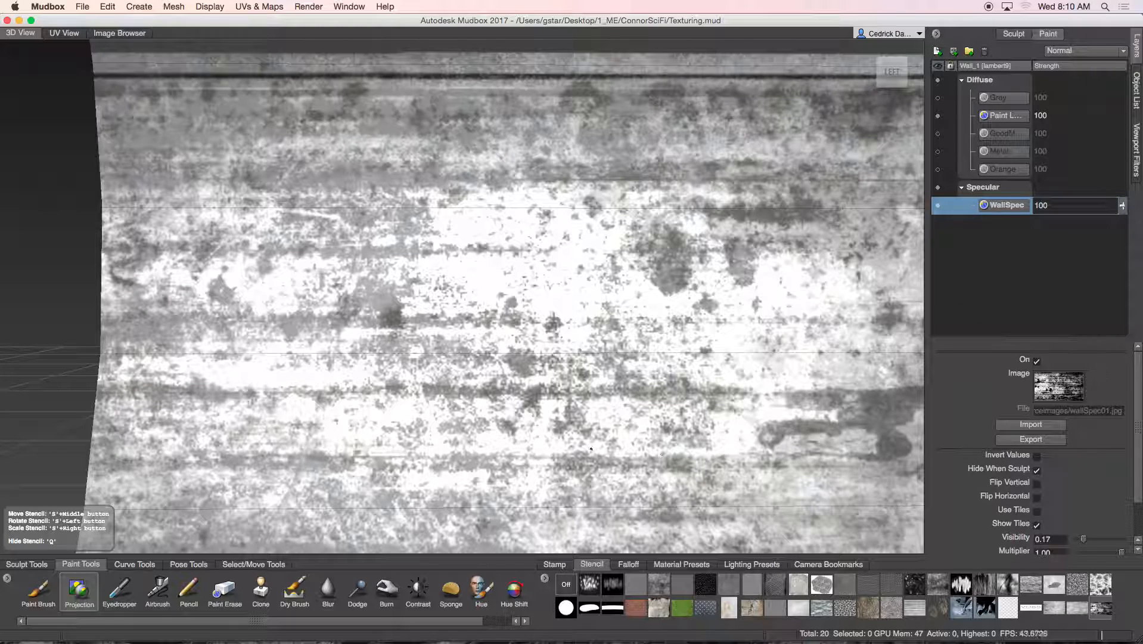
Finish the spec projection, hide Paint L, unlock the Perspective camera and hide the stencil with Q
drag(343, 366, 346, 368)
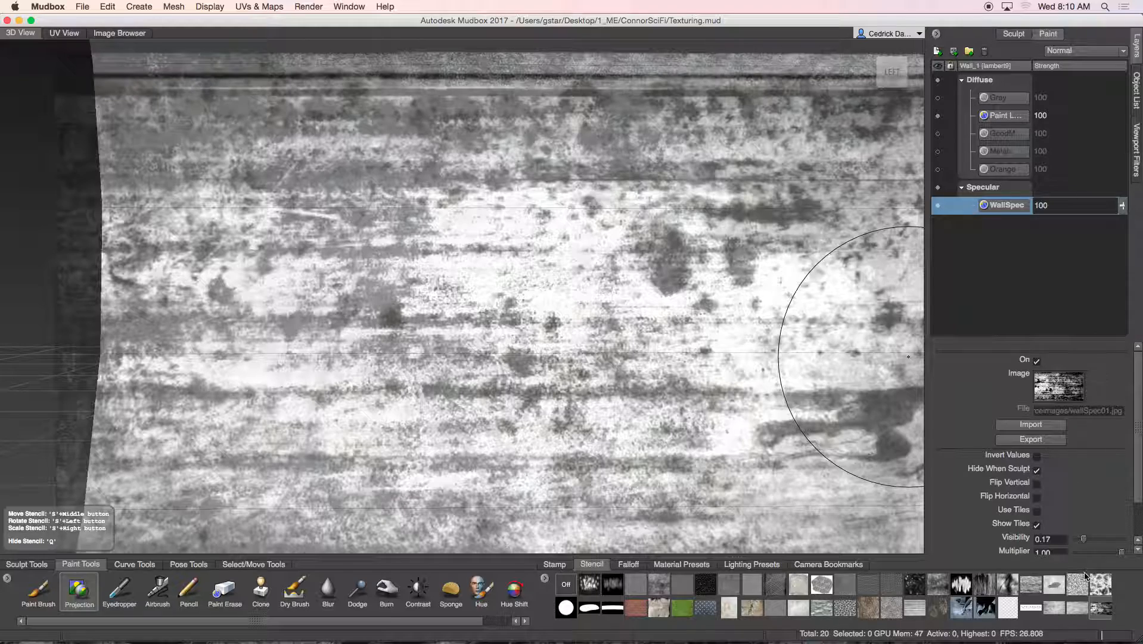
click(937, 115)
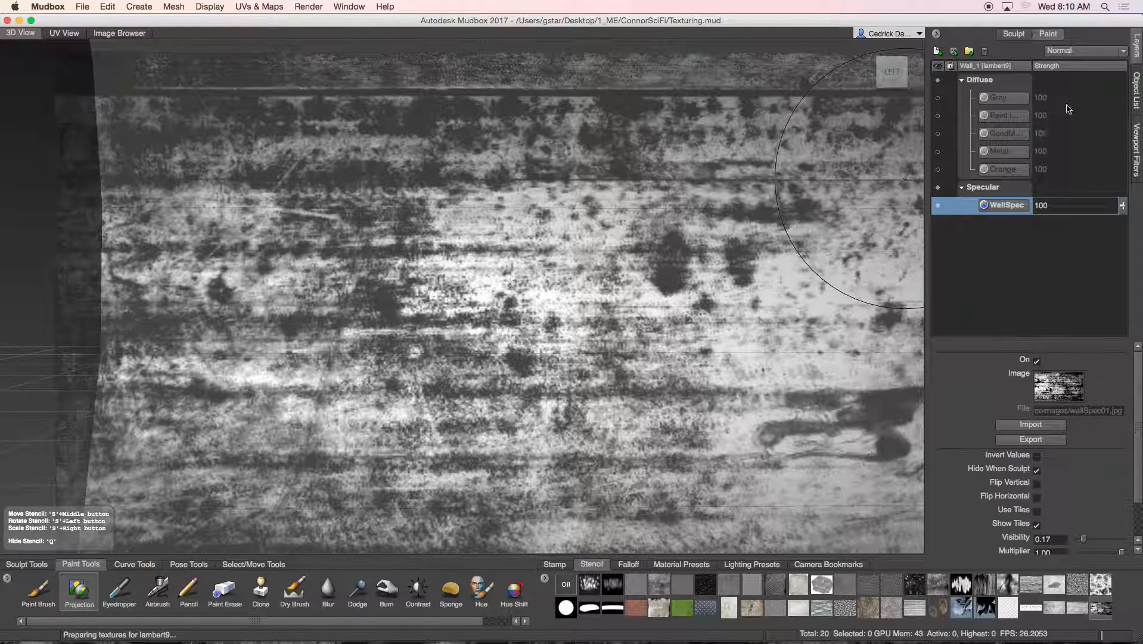
click(1137, 91)
click(956, 84)
alt+right_drag(814, 177, 700, 254)
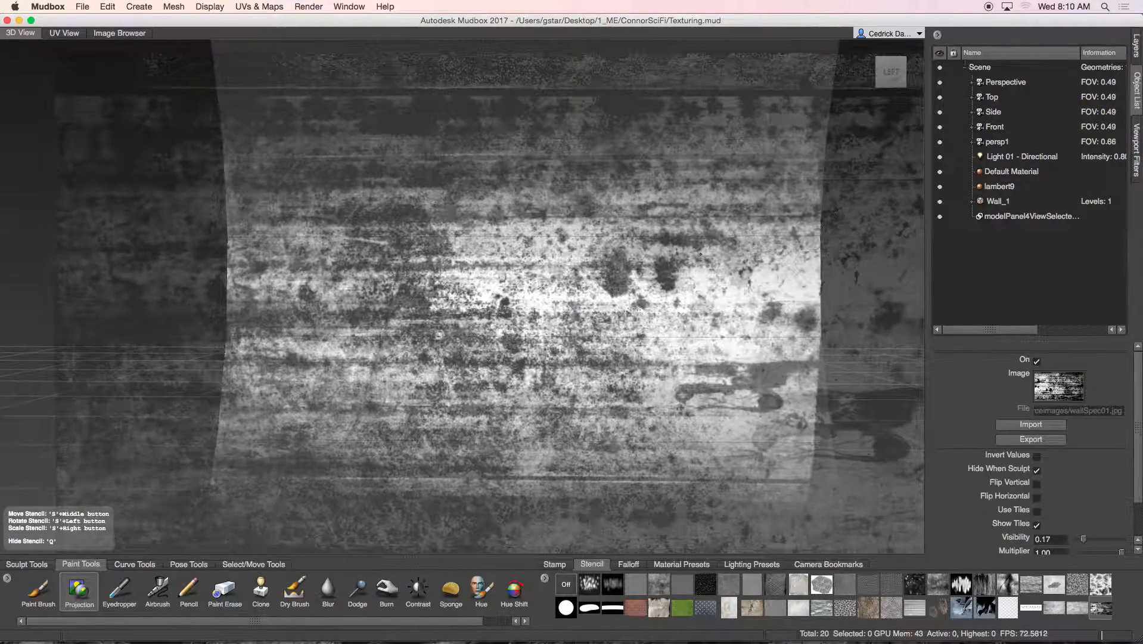
key(q)
alt+drag(700, 281, 539, 283)
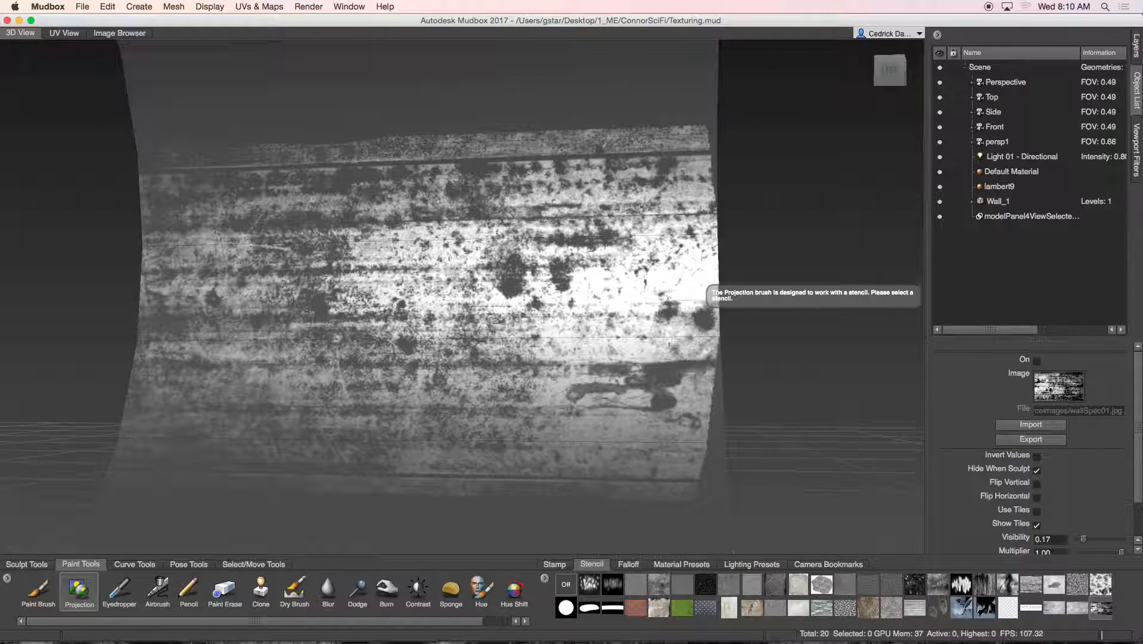
Preview the GoodM and Metal diffuse layers, then leave only Paint L visible
click(1137, 58)
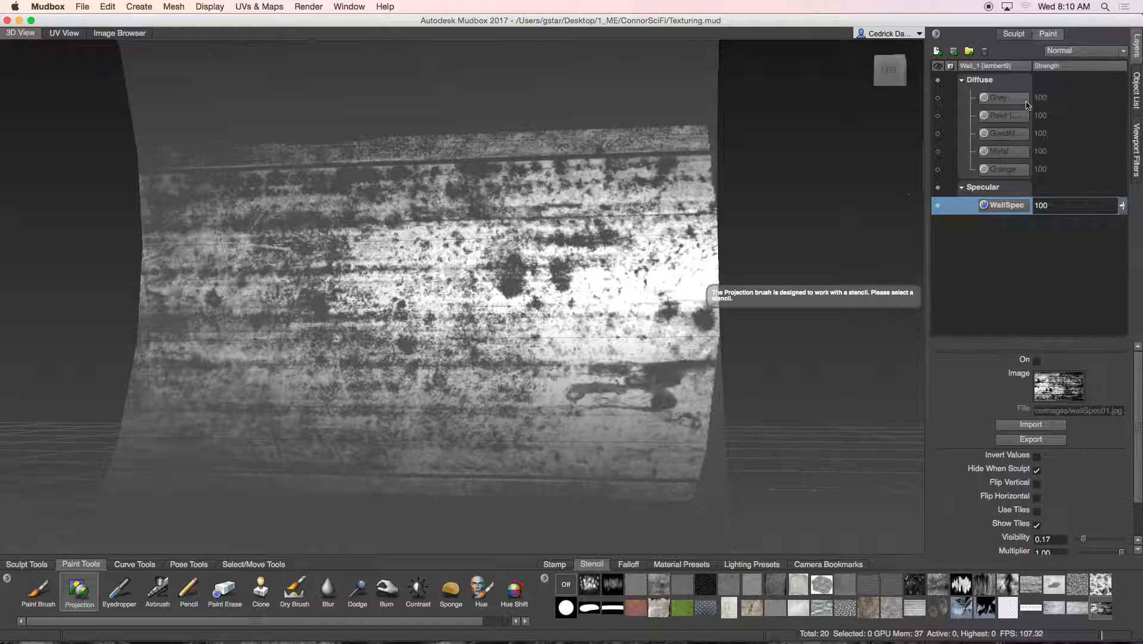
click(940, 134)
click(940, 134)
click(939, 151)
click(938, 151)
click(938, 116)
alt+drag(533, 210, 606, 247)
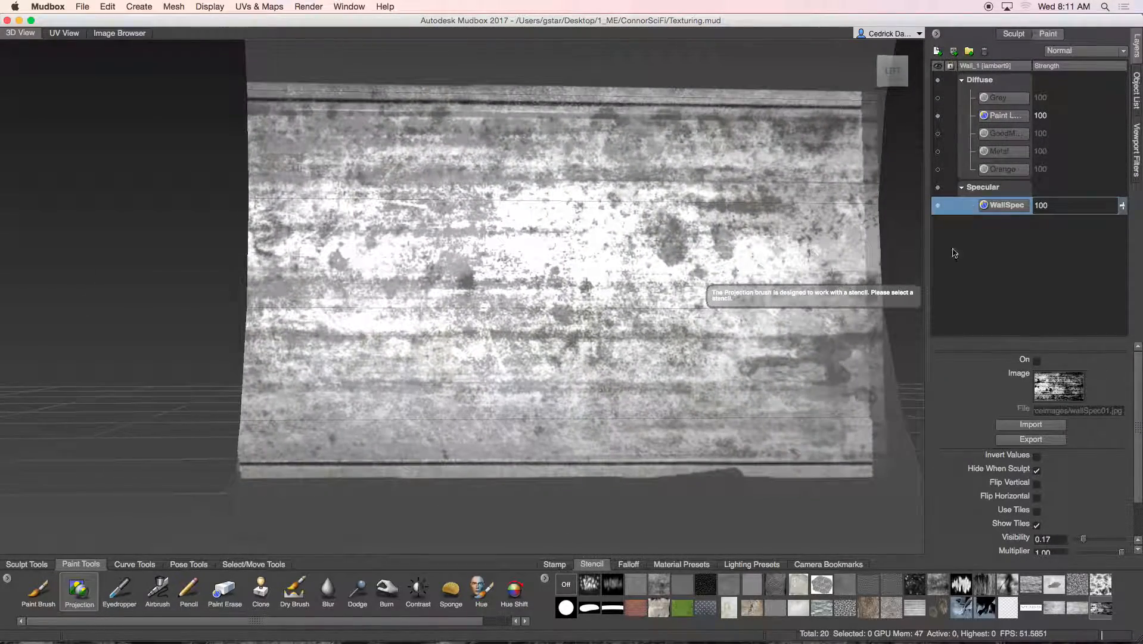
Raise WallSpec strength to 100, collapse the layer groups and hide the Specular channel
click(1123, 206)
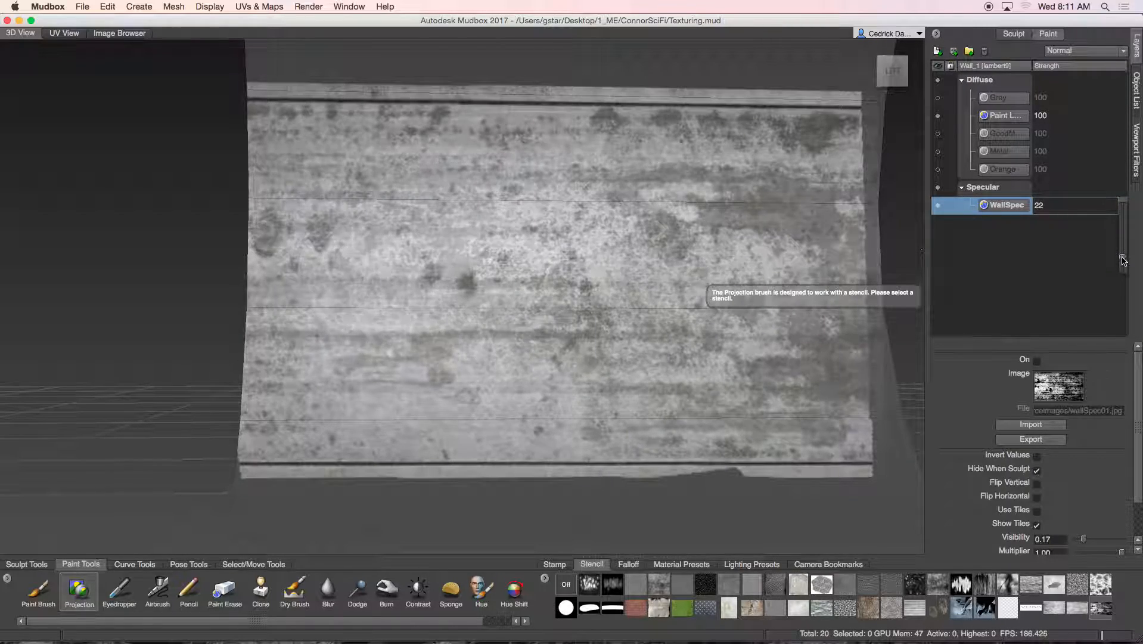
drag(1123, 269, 1141, 205)
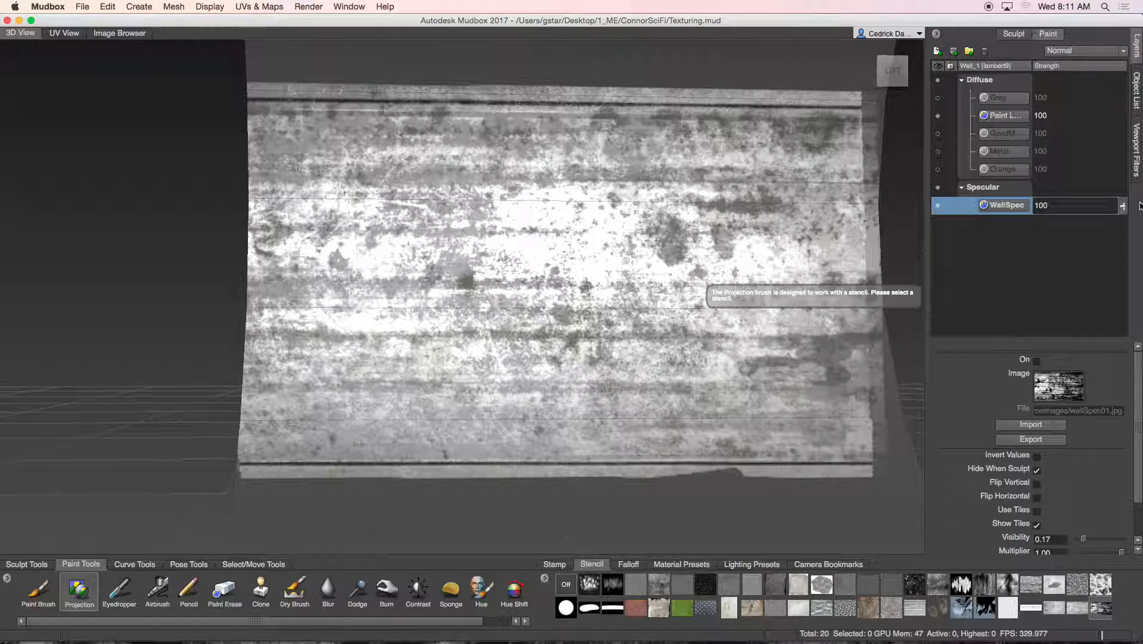
click(961, 188)
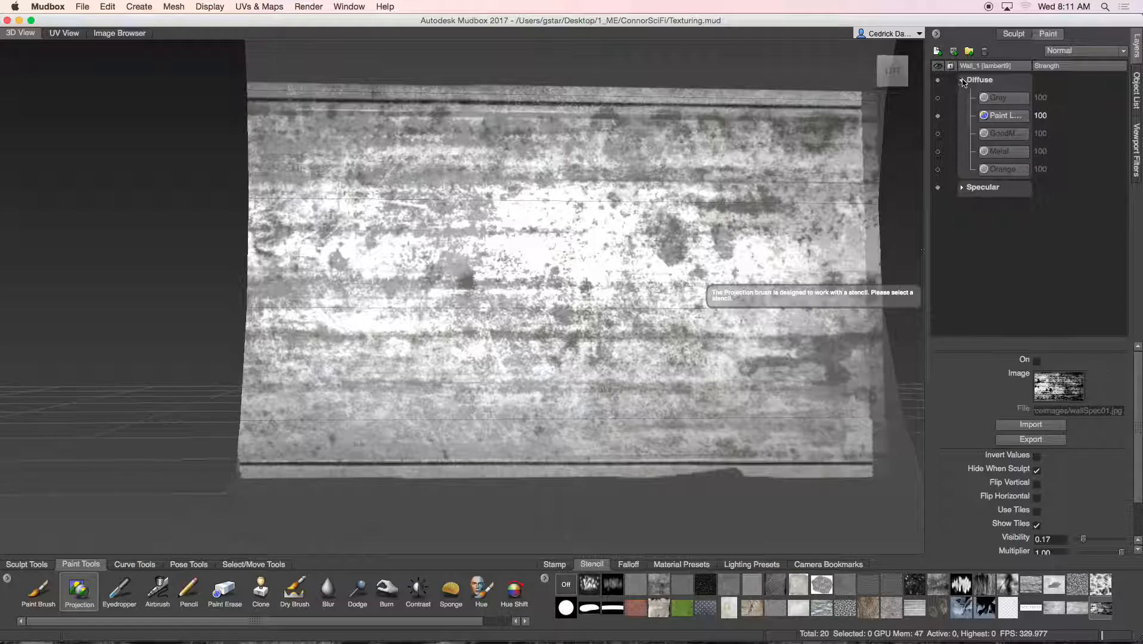
click(962, 81)
alt+drag(768, 213, 736, 234)
alt+middle_drag(736, 233, 694, 243)
click(939, 98)
alt+drag(612, 230, 642, 230)
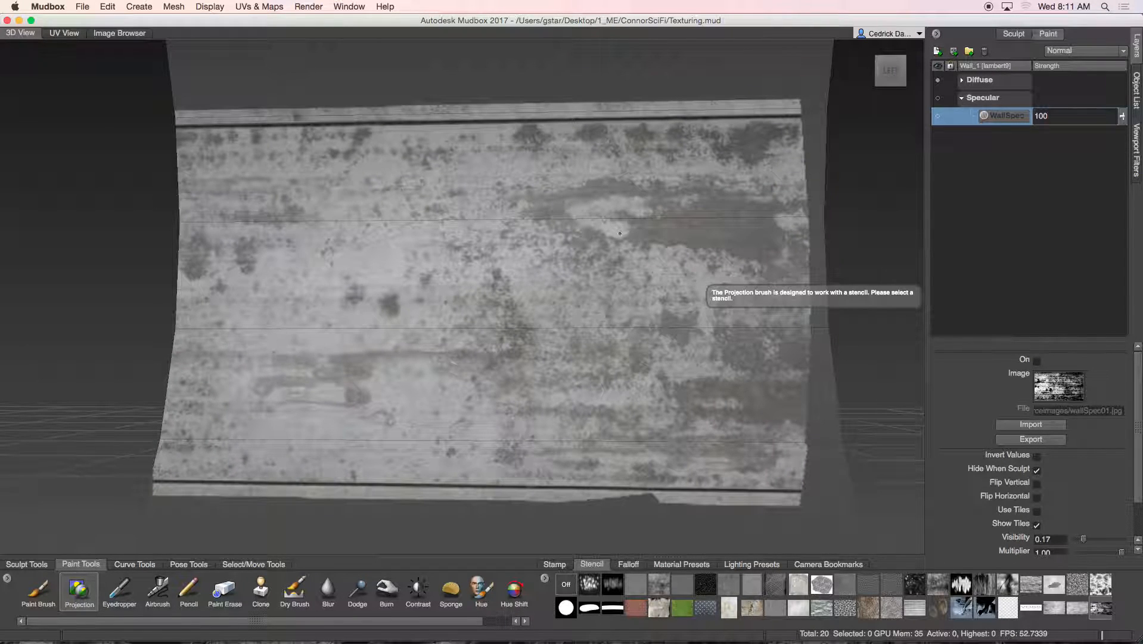
alt+middle_drag(609, 110, 599, 266)
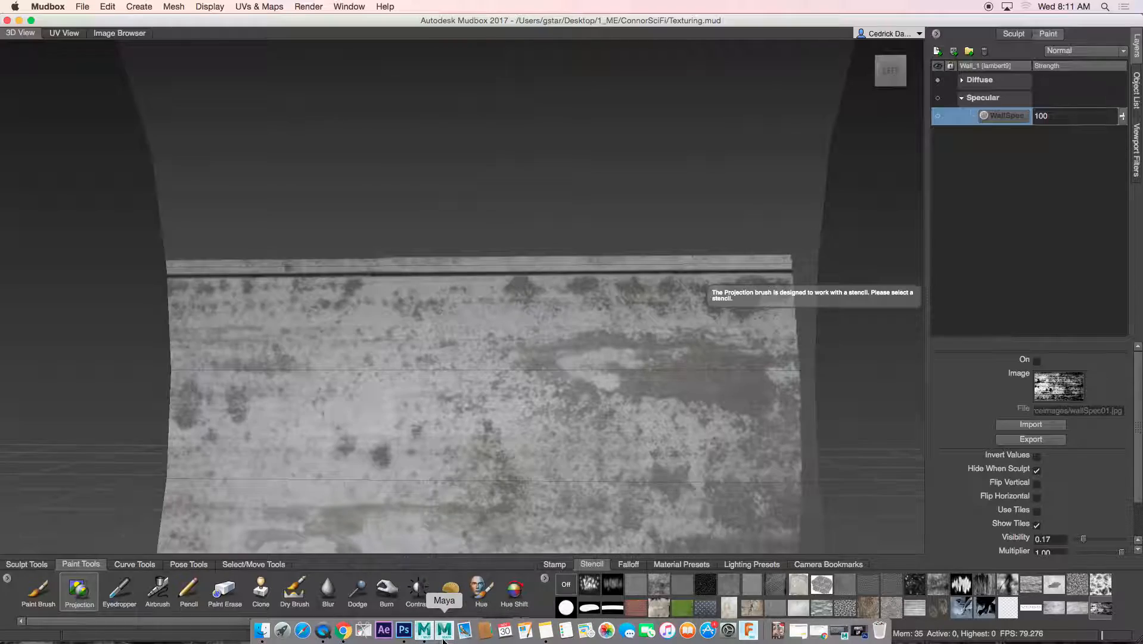
Glance at Photoshop, then re-enable the Specular channel in Mudbox and zoom onto the wall
click(407, 632)
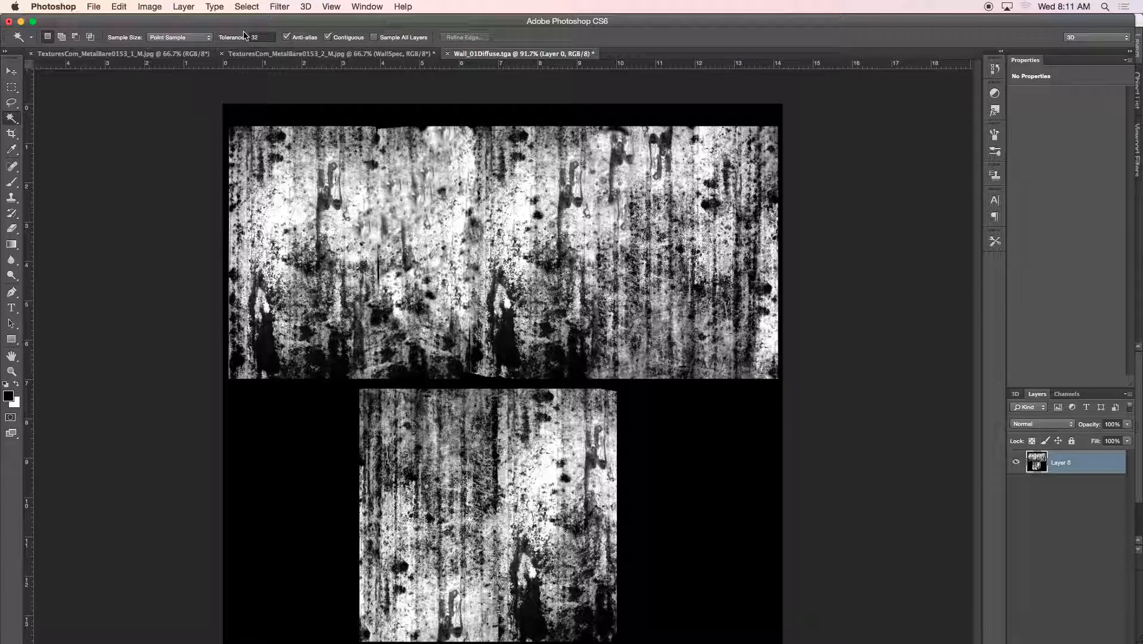
click(21, 22)
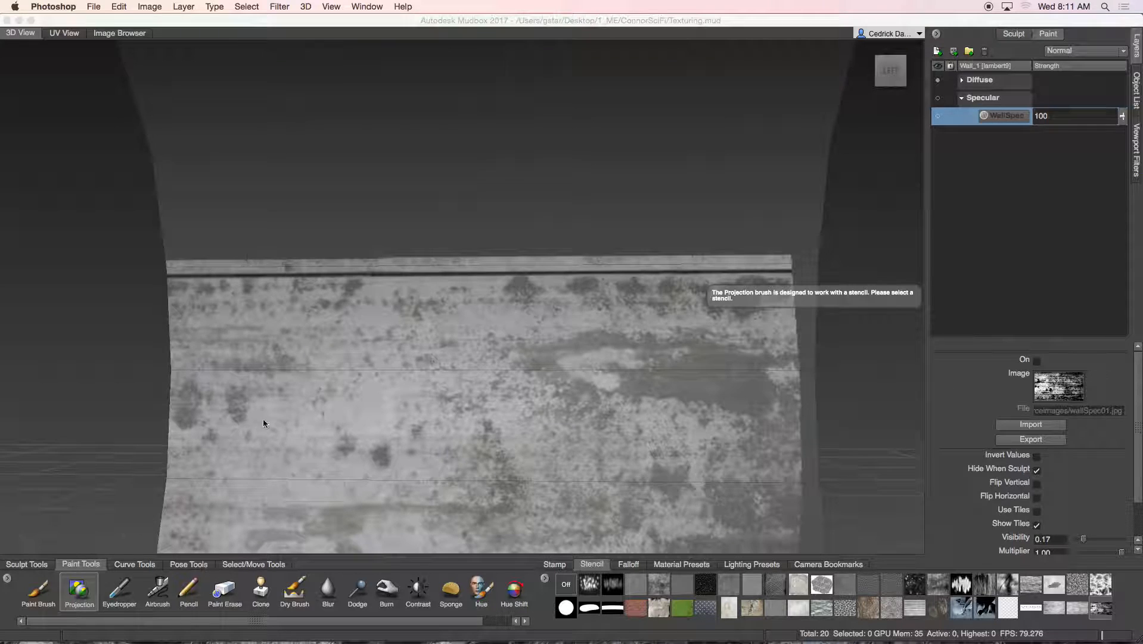
mouse_move(344, 639)
click(938, 97)
scroll(668, 292, up, 5)
scroll(640, 248, down, 6)
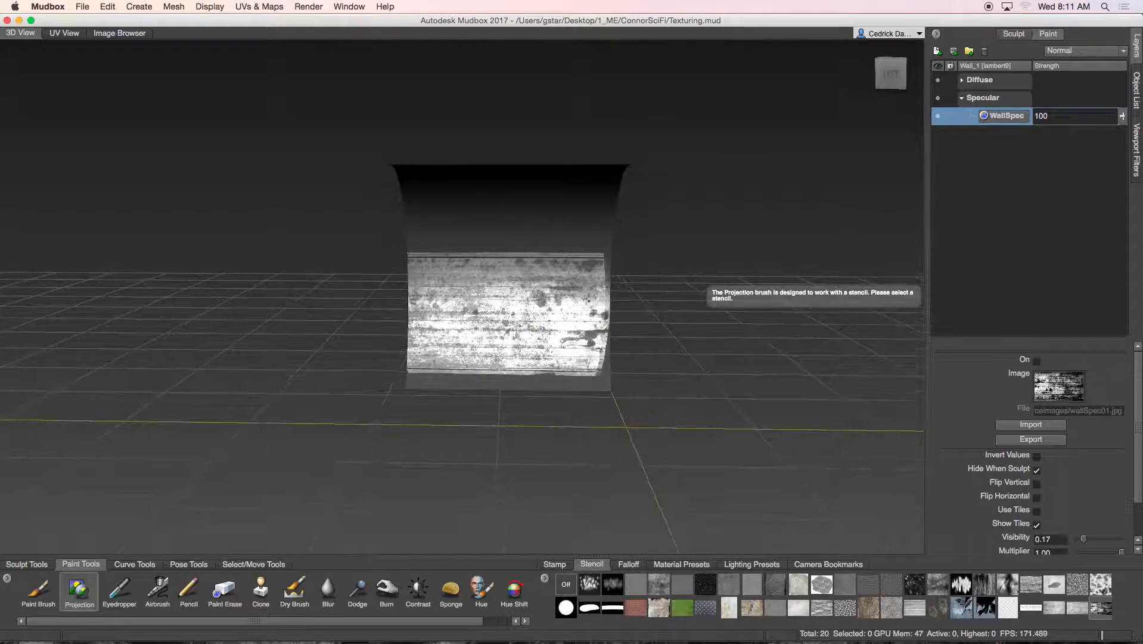
scroll(588, 300, up, 8)
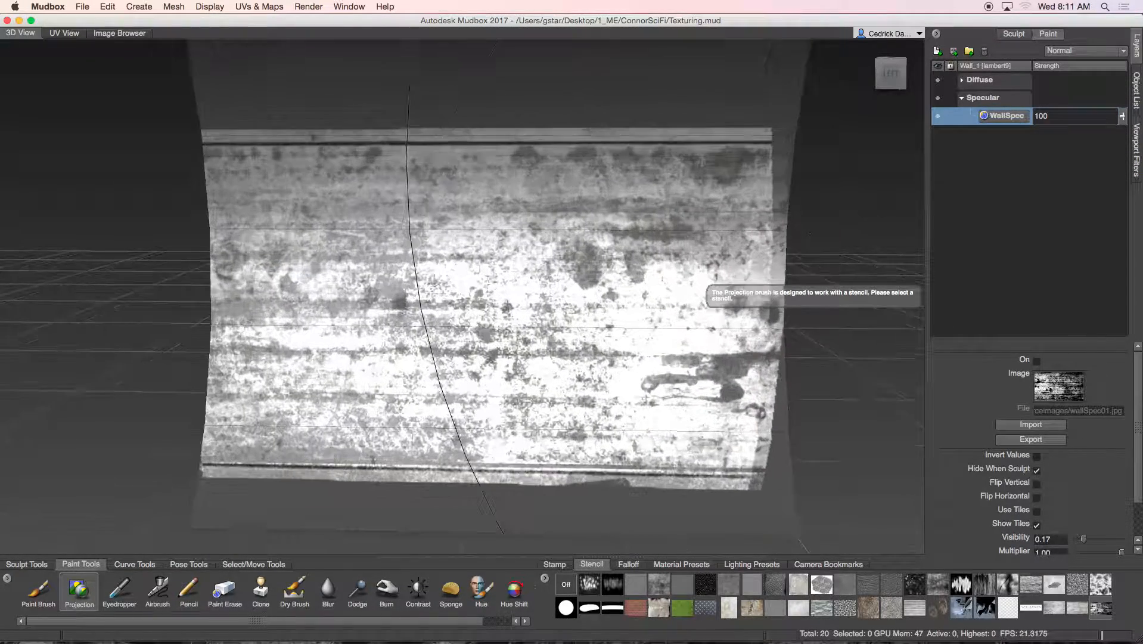
scroll(710, 292, up, 2)
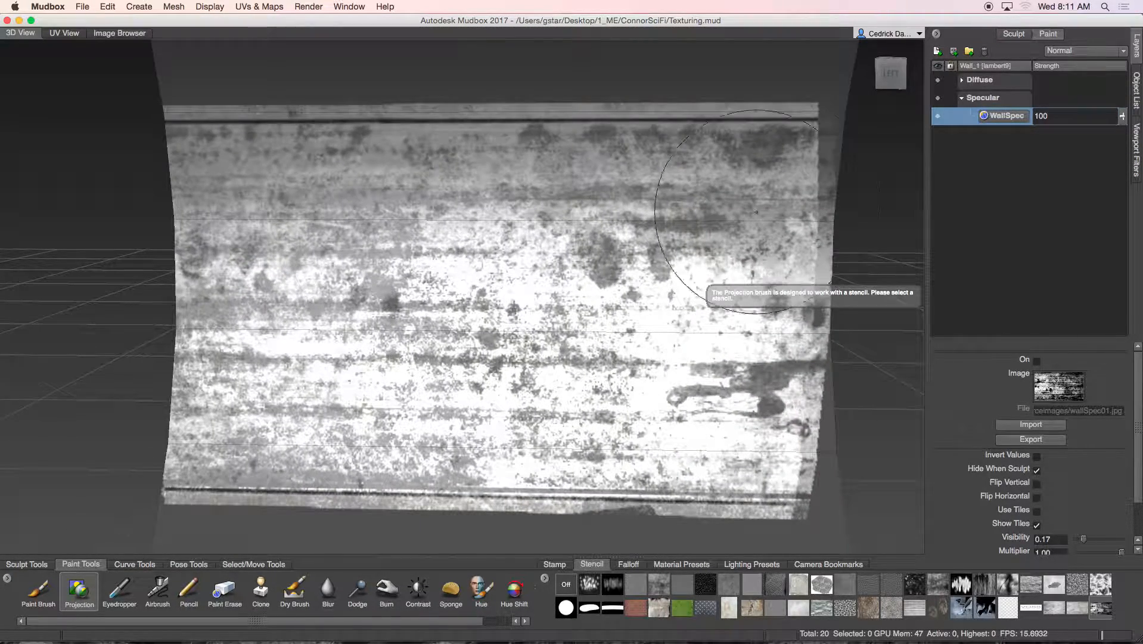
Export the WallSpec layer via Export Selected into ConnorSciFi's sourceimages folder
right_click(994, 122)
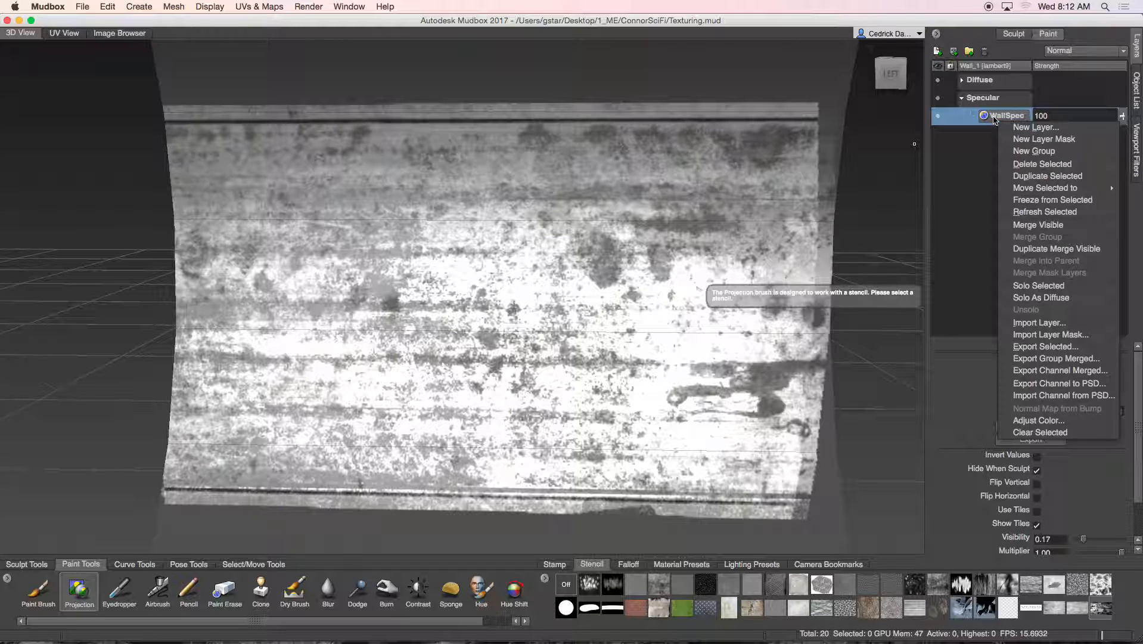
click(1048, 346)
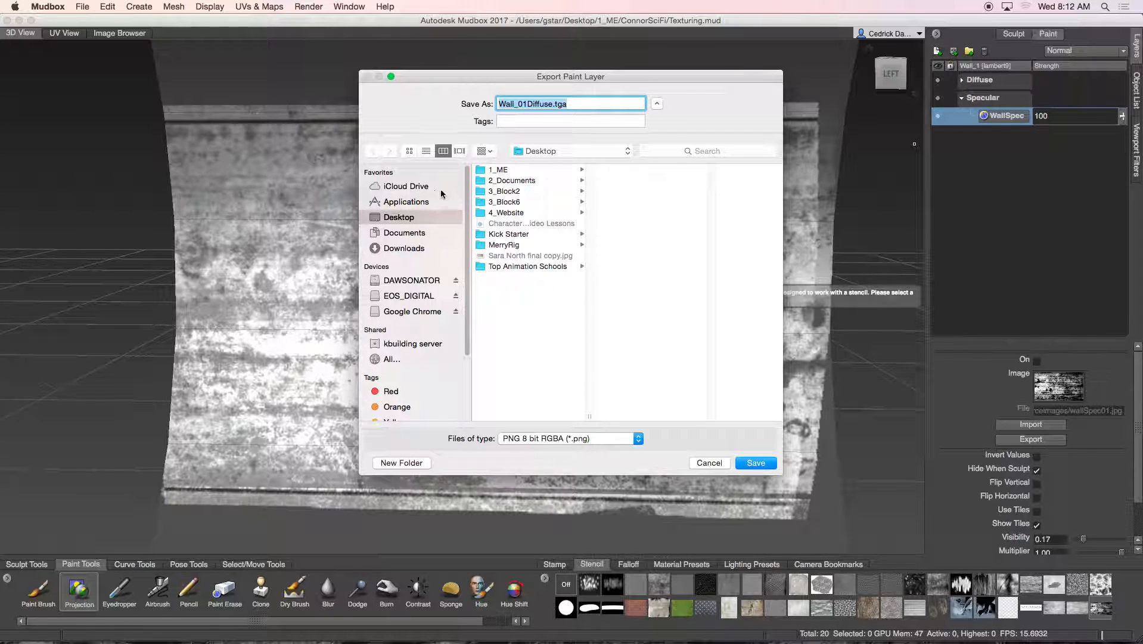
click(500, 170)
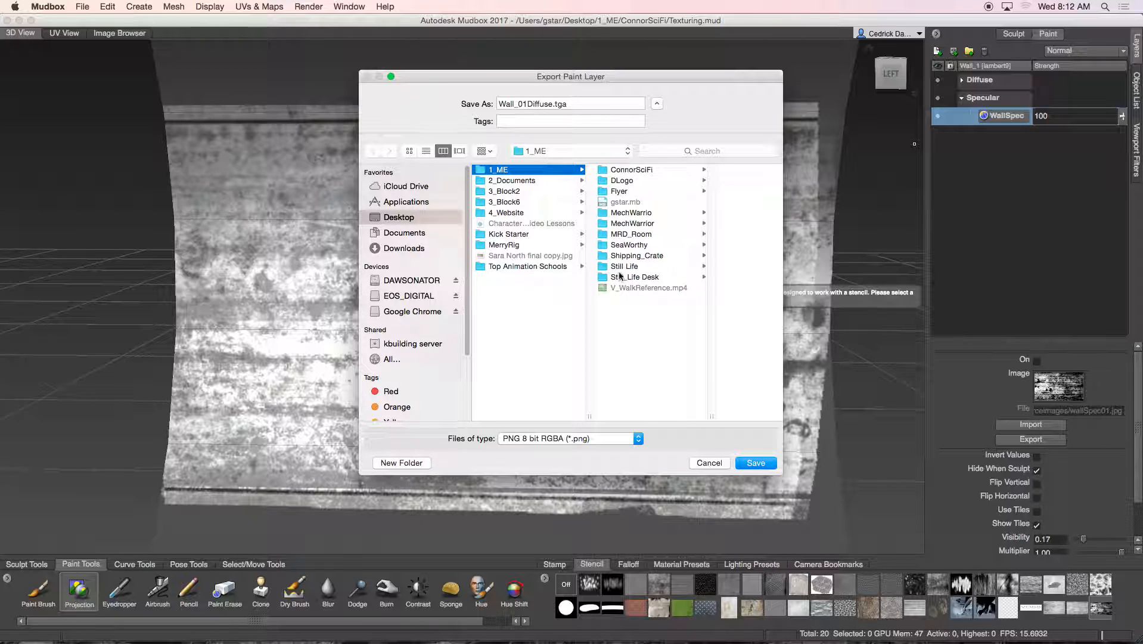
click(630, 170)
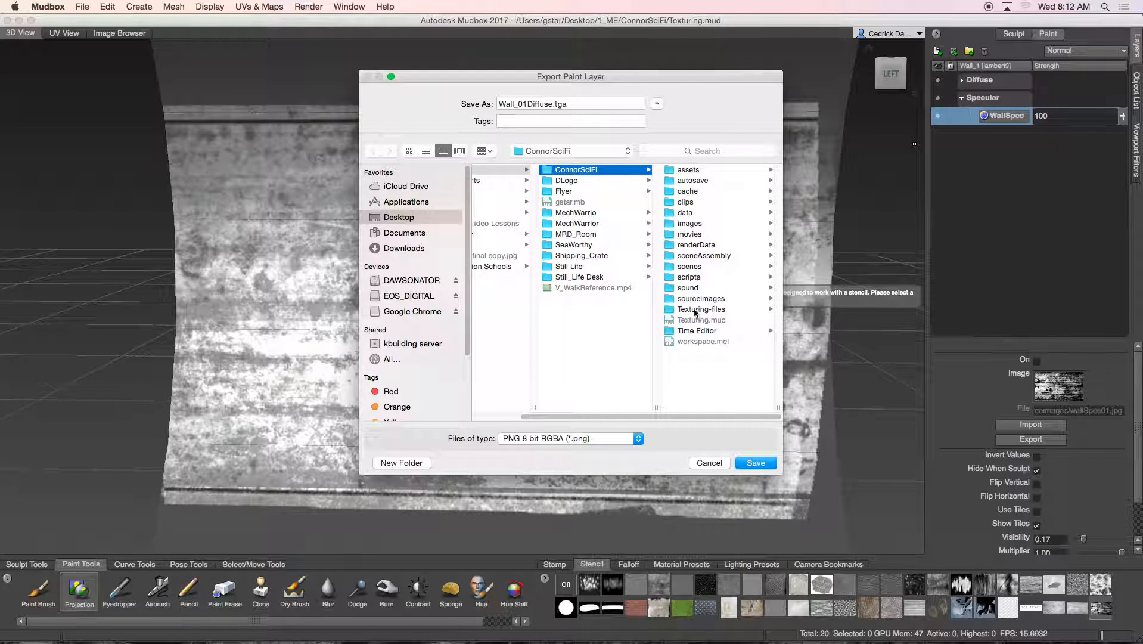
click(692, 299)
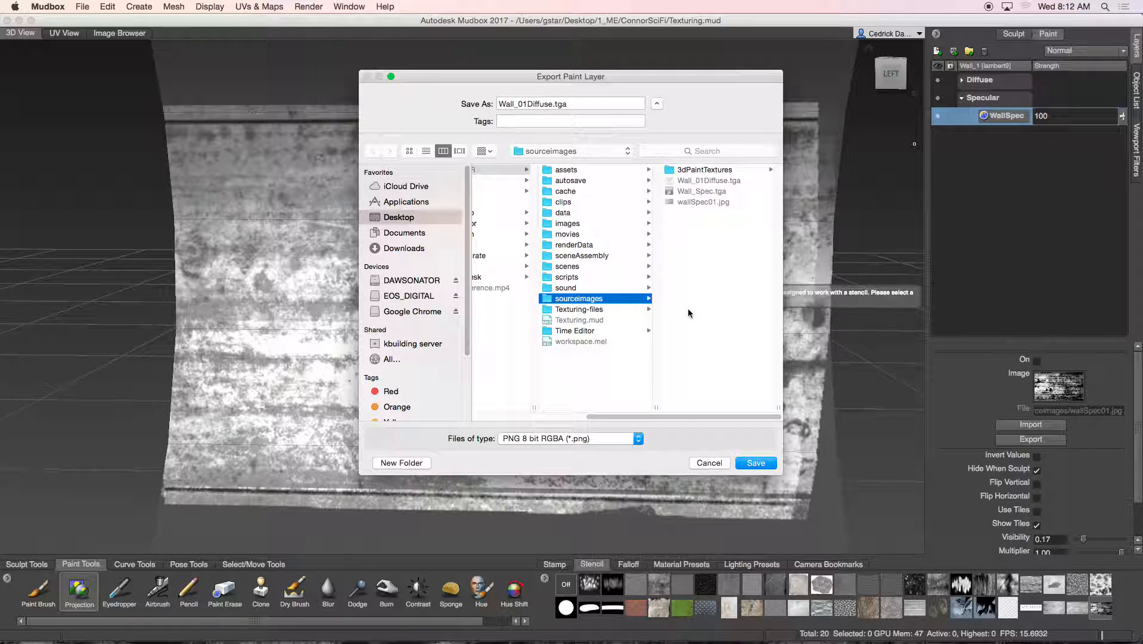
Save it as 1Wall_spec in Targa 8 bit RGBA format, then hide the Specular channel
click(505, 102)
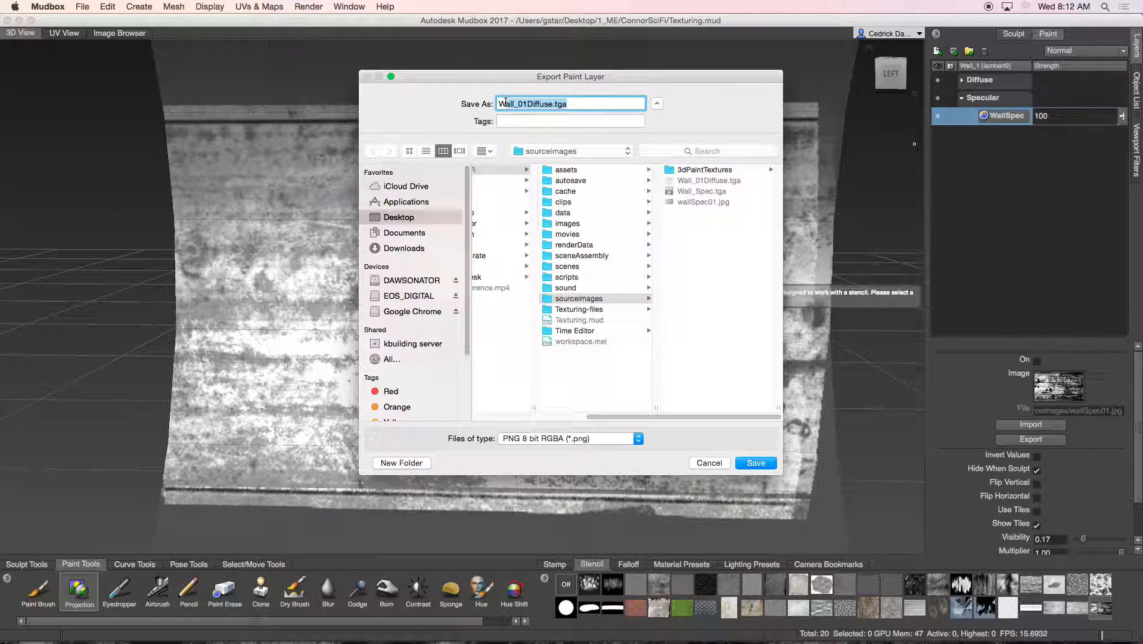
text(Wa)
click(567, 443)
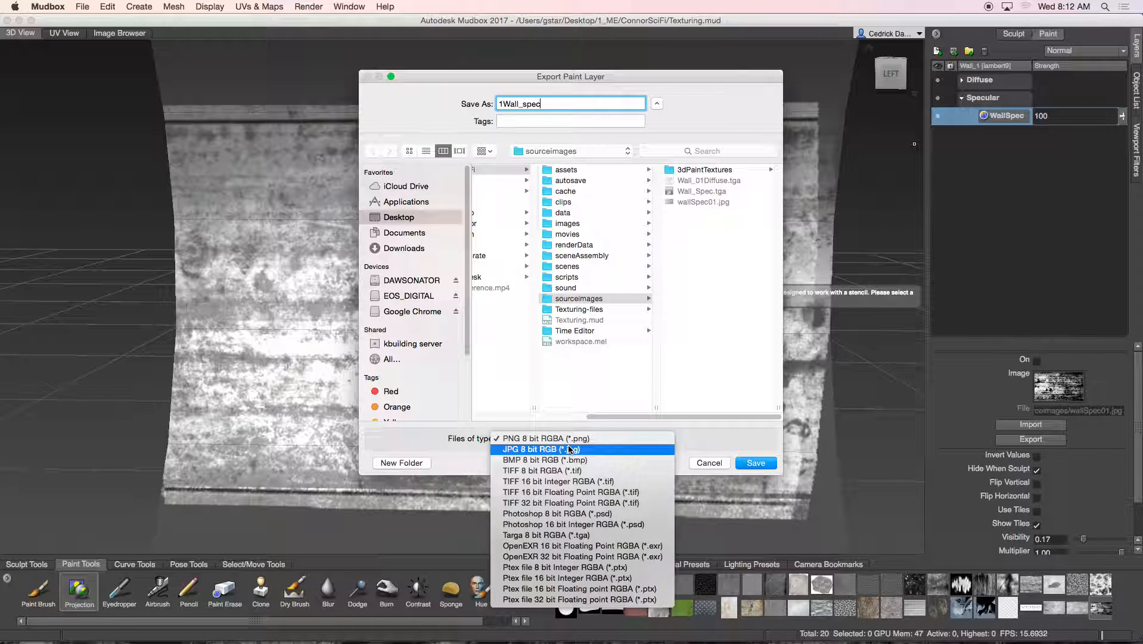
click(556, 537)
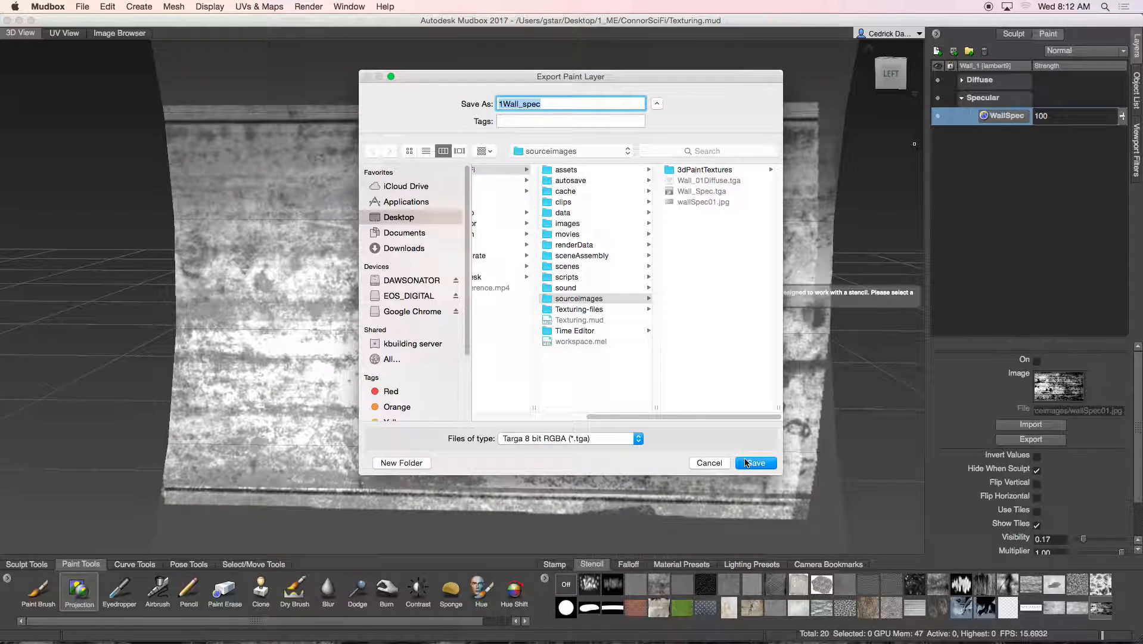
click(754, 463)
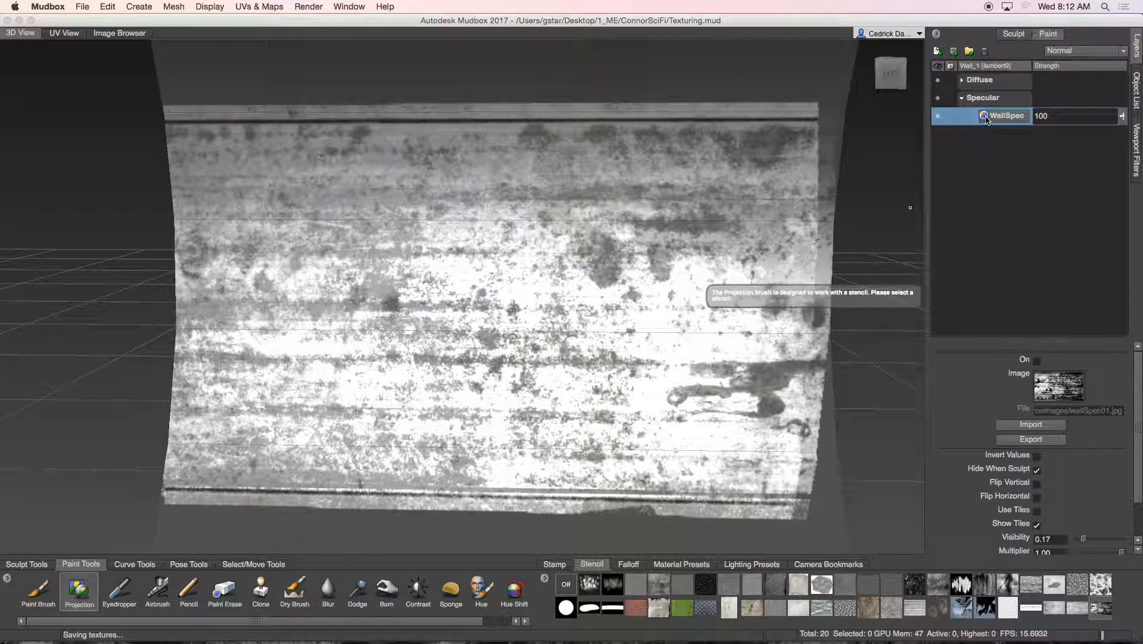
click(938, 98)
Export the Diffuse Paint layer from Mudbox as 1Wall_diffuse TGA, then minimize Mudbox
click(962, 81)
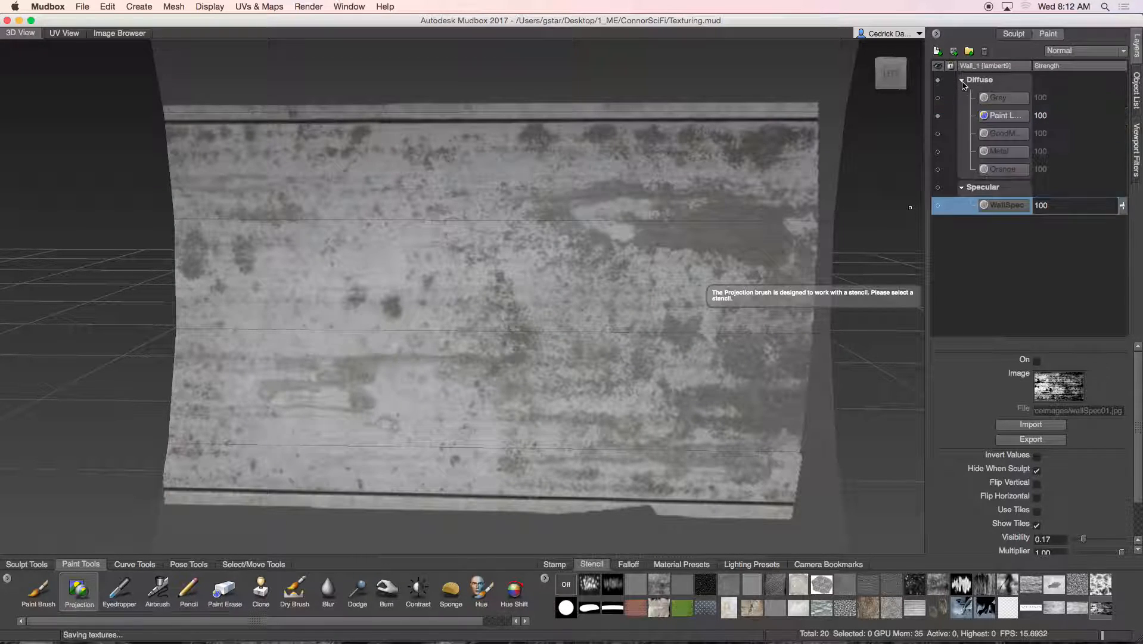
click(1001, 115)
right_click(999, 120)
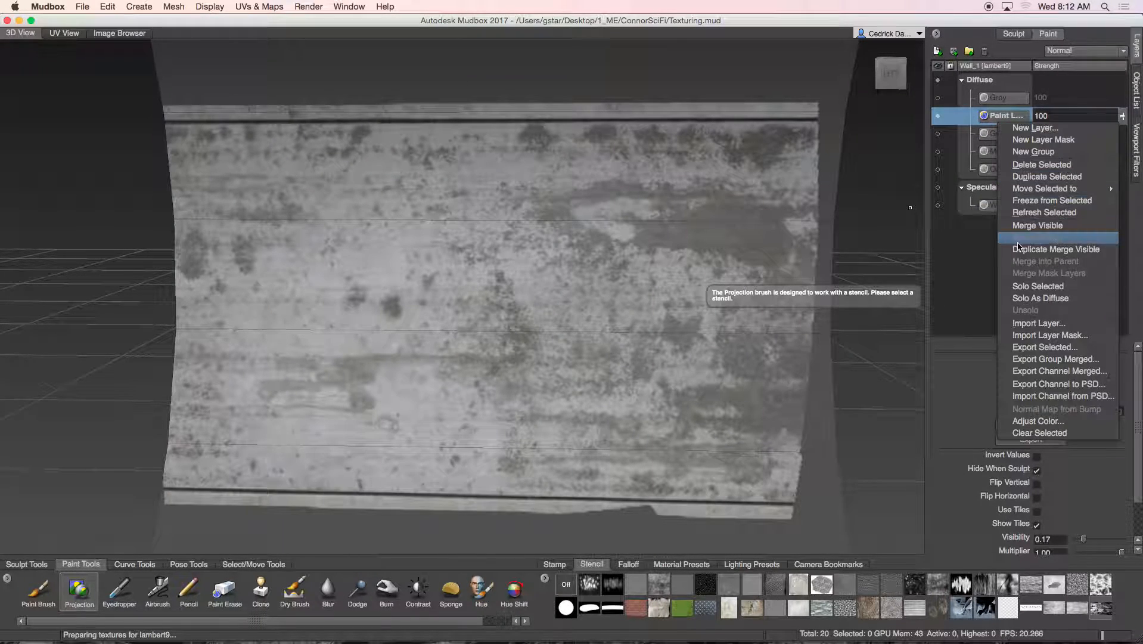
click(1044, 347)
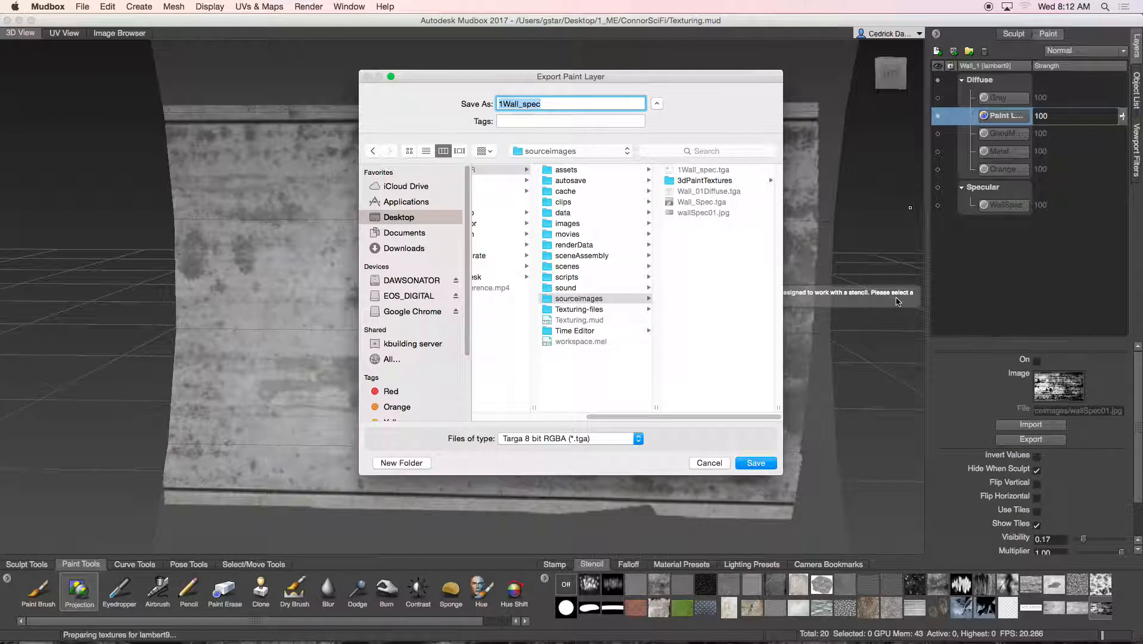
click(554, 104)
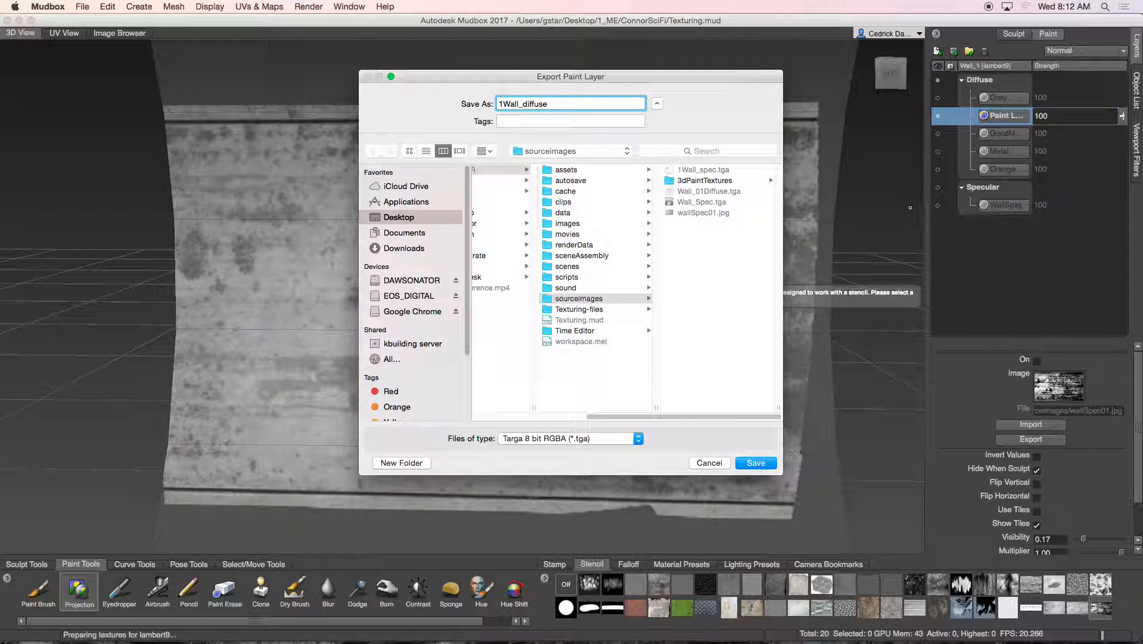
click(754, 463)
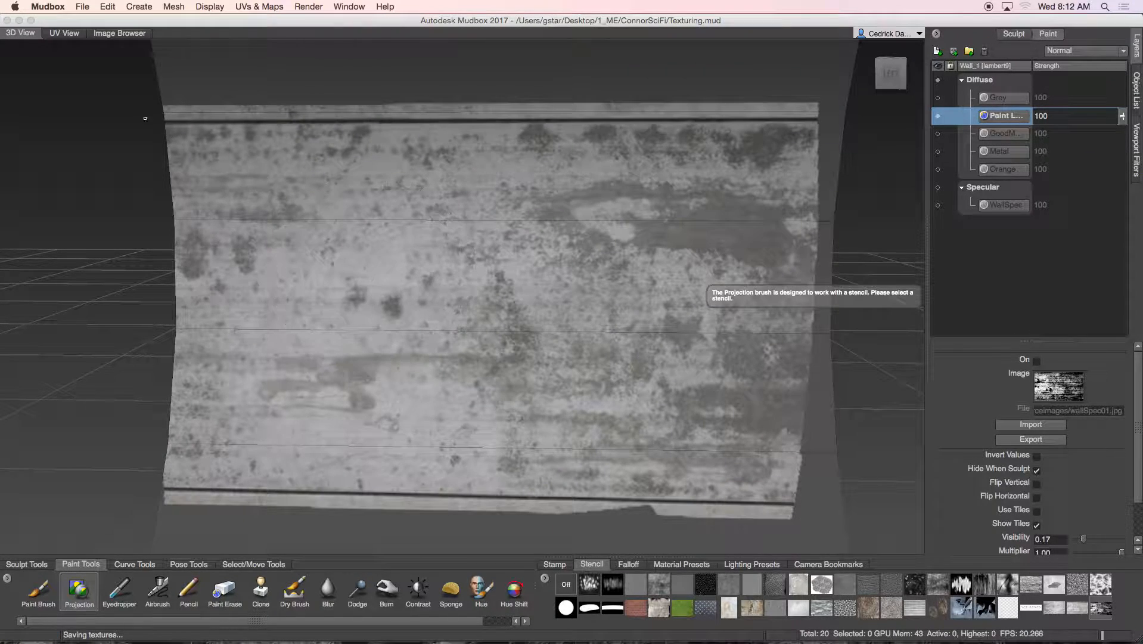
click(19, 20)
Switch to Maya, show the whole scene and frame the corridor from the front
mouse_move(322, 635)
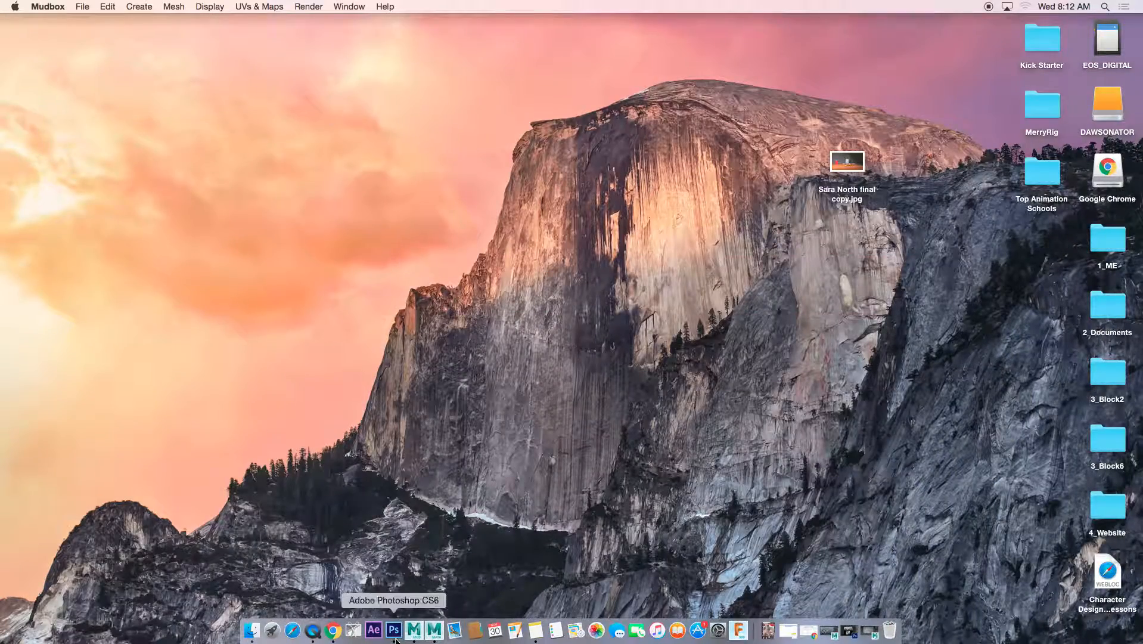
click(434, 630)
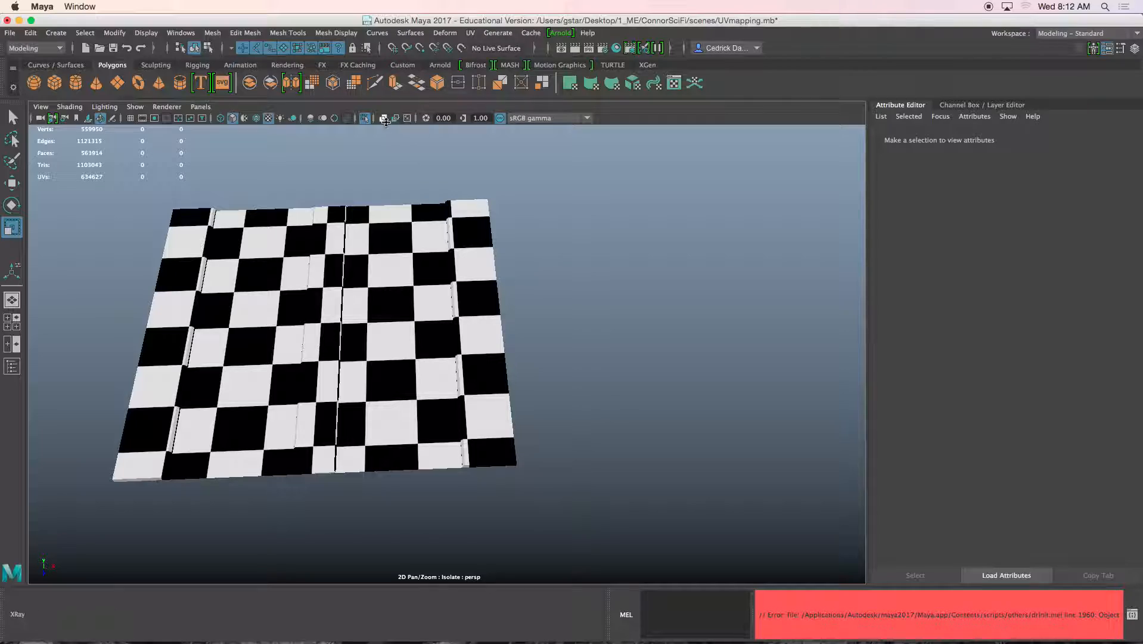
click(364, 116)
alt+drag(418, 248, 345, 158)
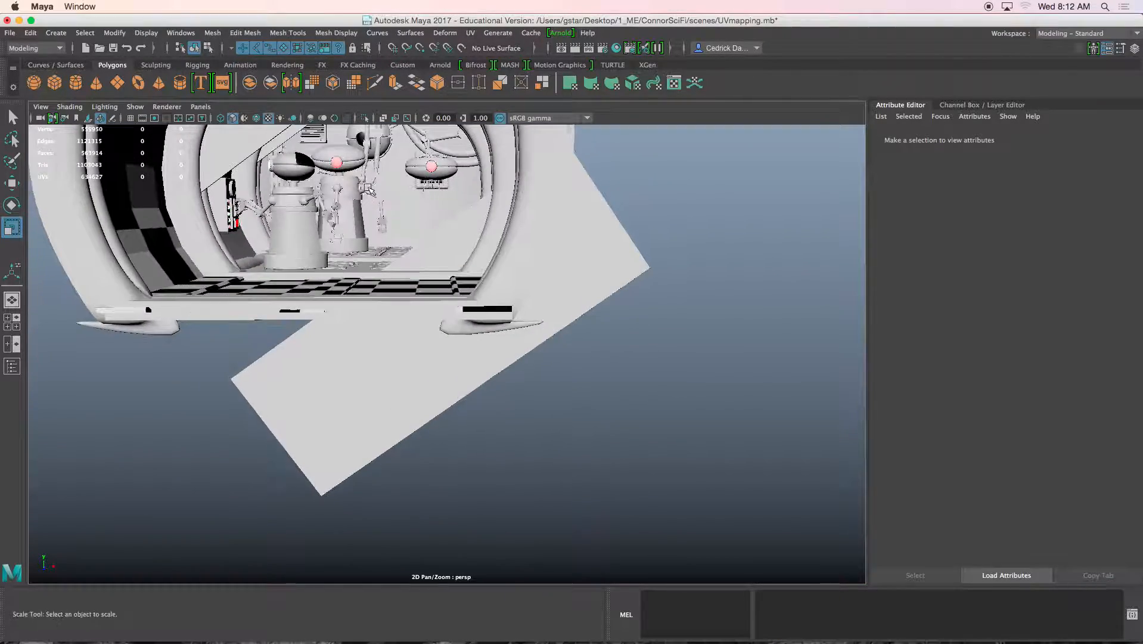
alt+middle_drag(346, 158, 448, 289)
scroll(449, 289, up, 5)
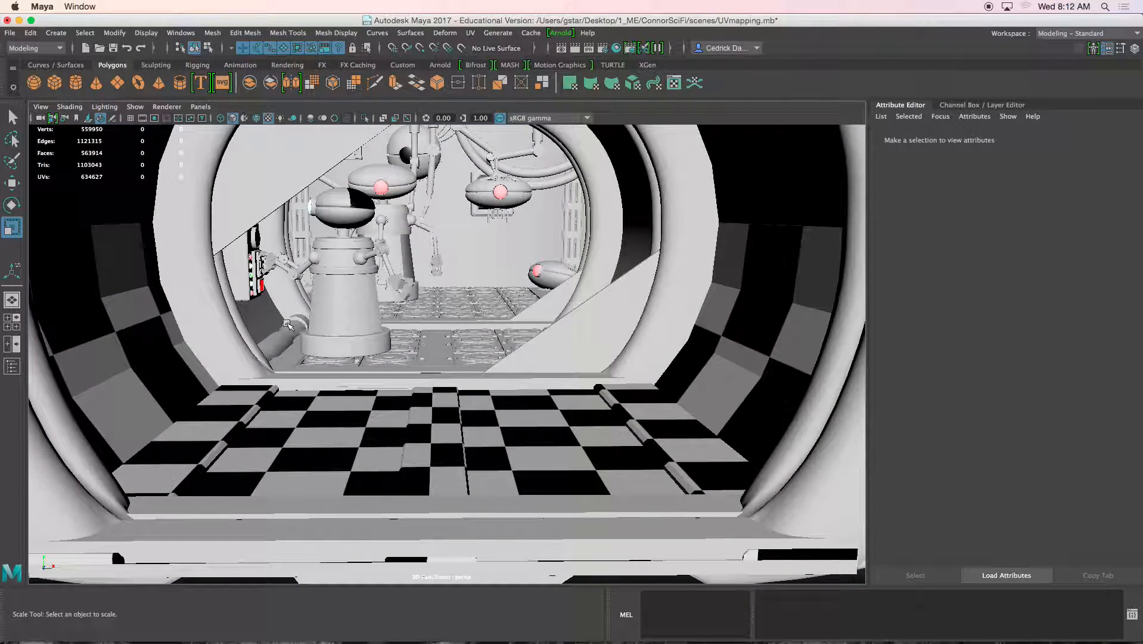
Isolate the arched Wall_1 in the viewport and frame it from a side angle
click(274, 315)
shift+click(162, 344)
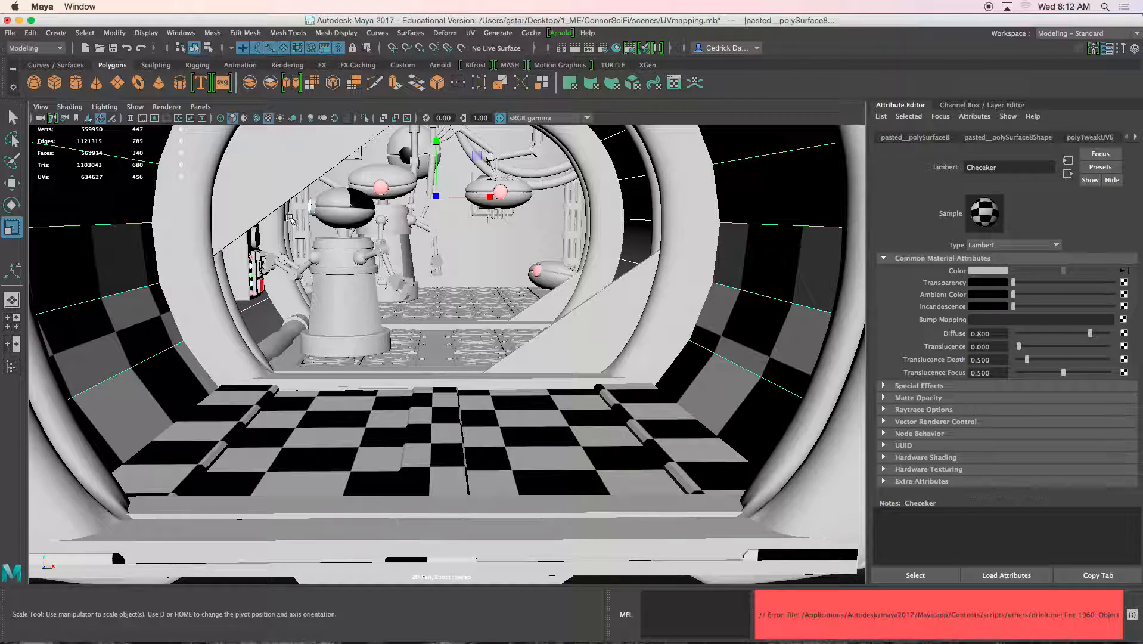
click(364, 117)
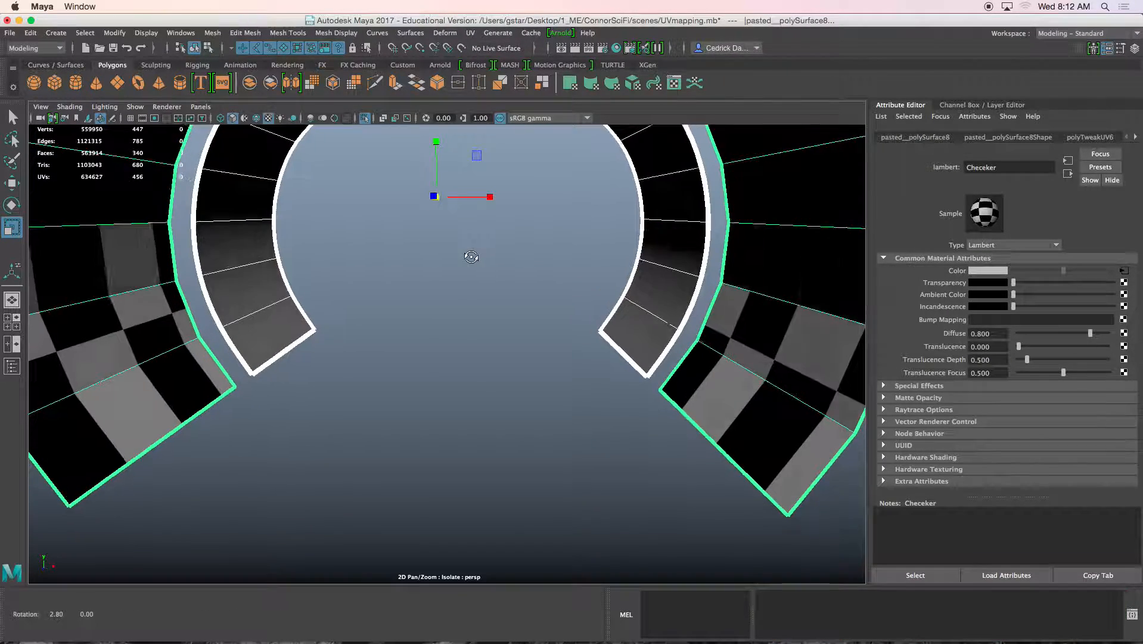
click(595, 271)
alt+drag(594, 270, 560, 298)
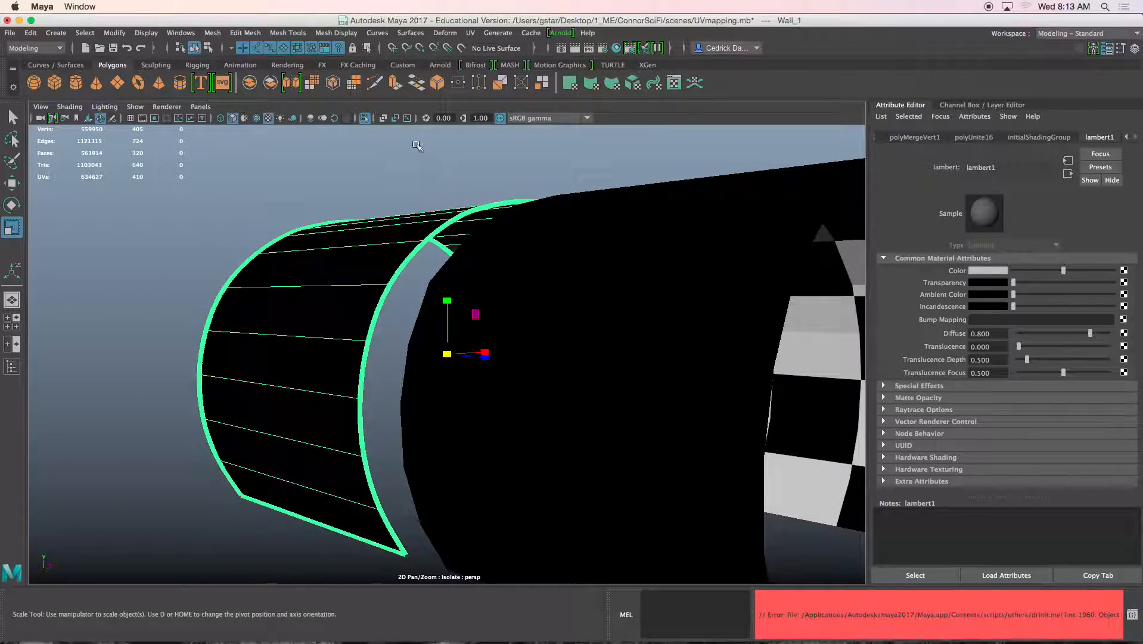
click(363, 118)
click(363, 119)
alt+drag(417, 281, 388, 285)
alt+right_drag(389, 285, 429, 295)
alt+middle_drag(432, 296, 437, 271)
alt+drag(436, 271, 488, 261)
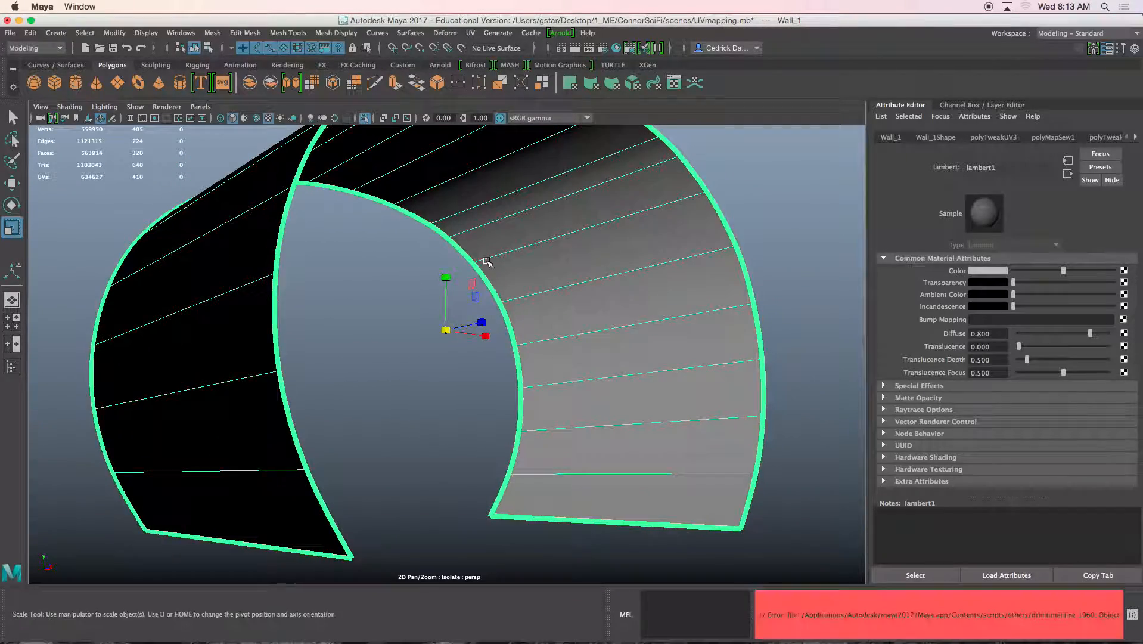
alt+middle_drag(553, 247, 481, 258)
Assign Wall_1 a new Arnold aiStandard material and start mapping its Diffuse Color
right_drag(525, 230, 517, 537)
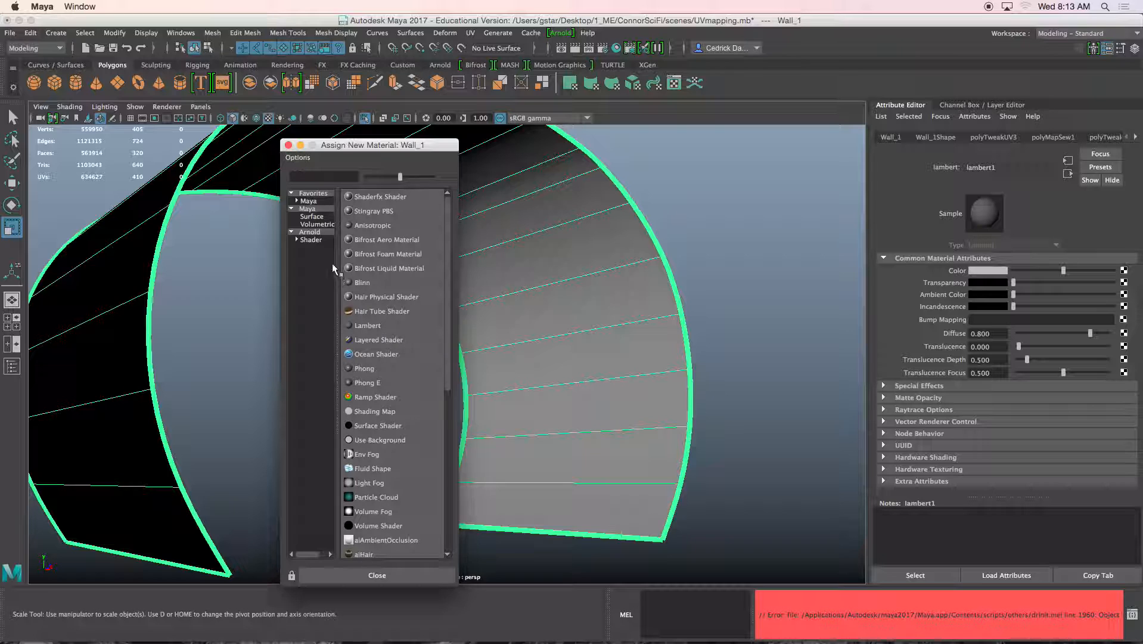
click(311, 232)
click(365, 268)
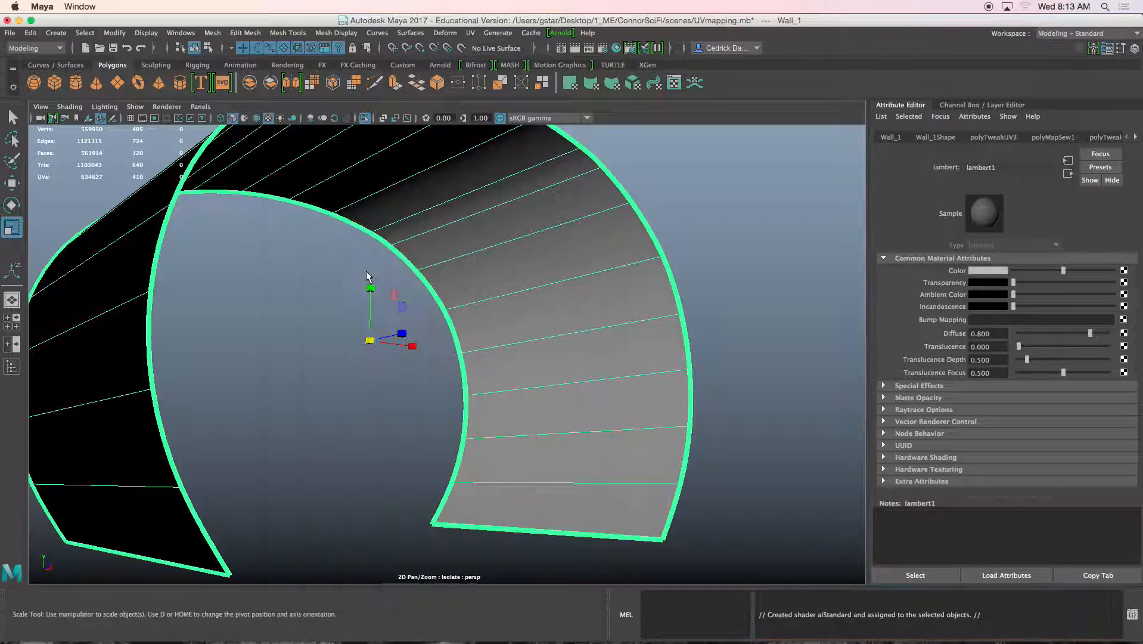
click(1117, 287)
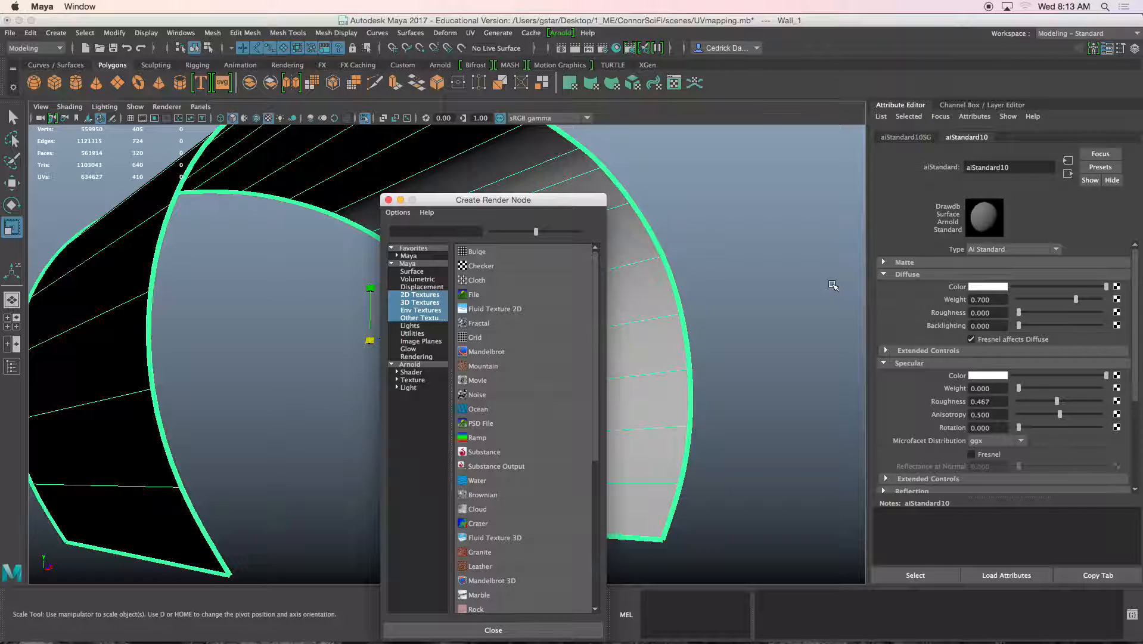
Load 1Wall_diffuse.tga into a new File texture on aiStandard10's diffuse colour and check the wall
click(473, 295)
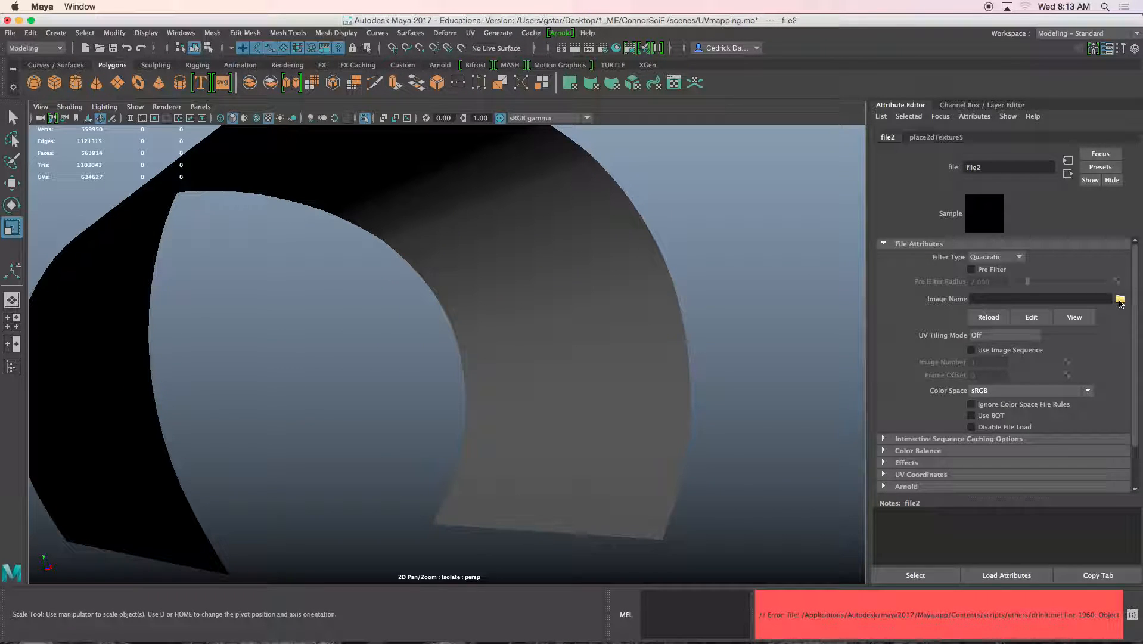
click(1119, 300)
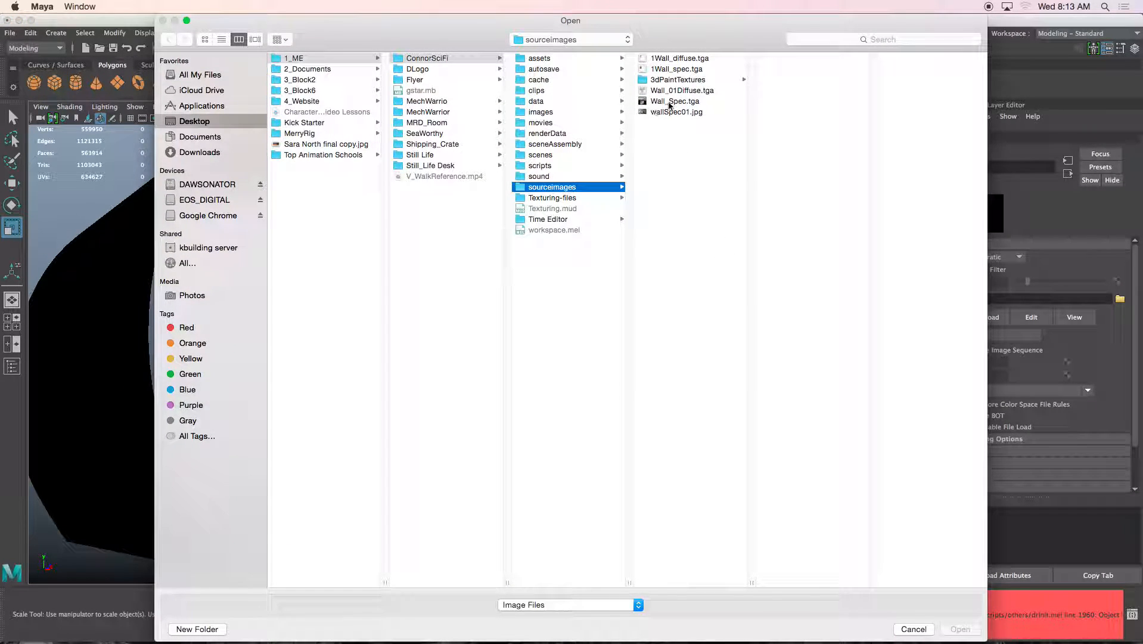
click(662, 59)
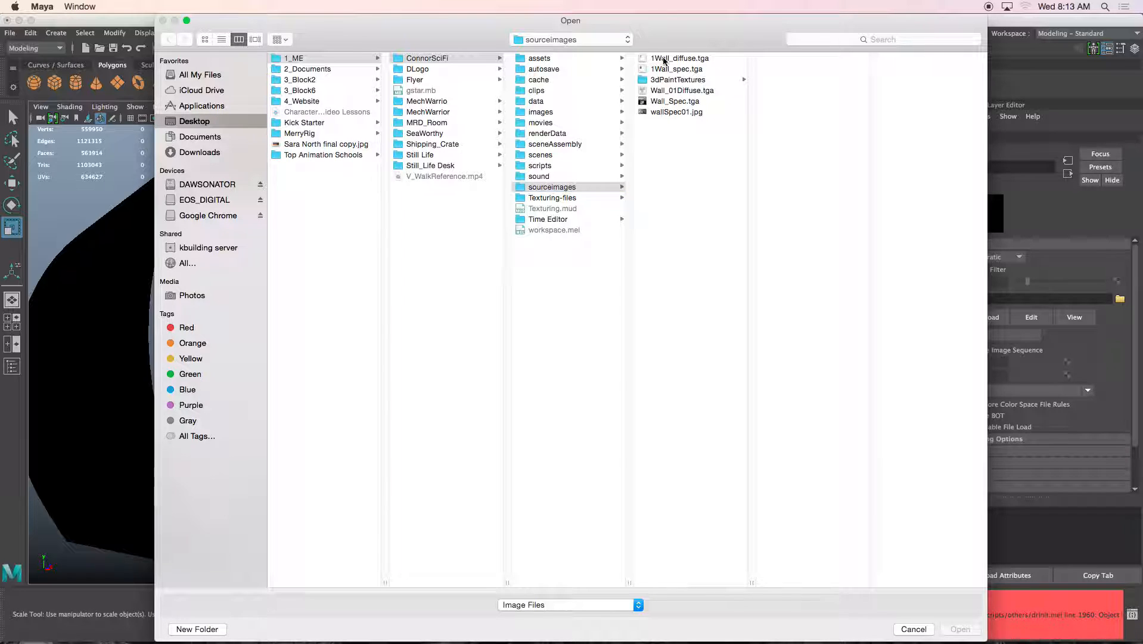
click(960, 628)
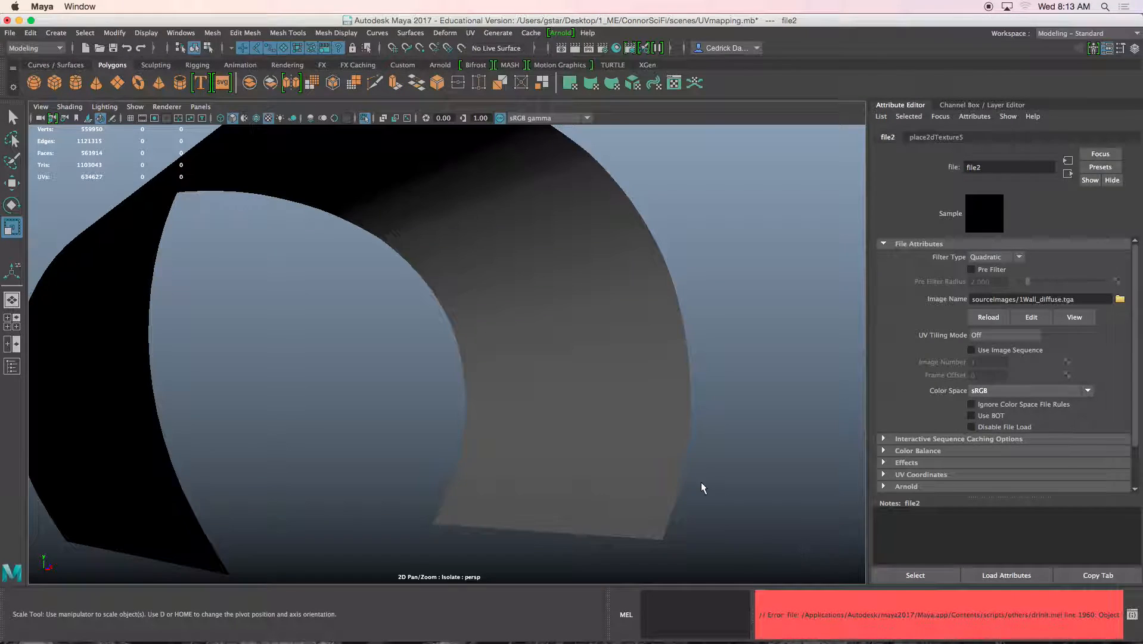
scroll(625, 469, up, 5)
alt+middle_drag(625, 468, 508, 388)
alt+drag(507, 388, 582, 391)
alt+middle_drag(582, 390, 629, 341)
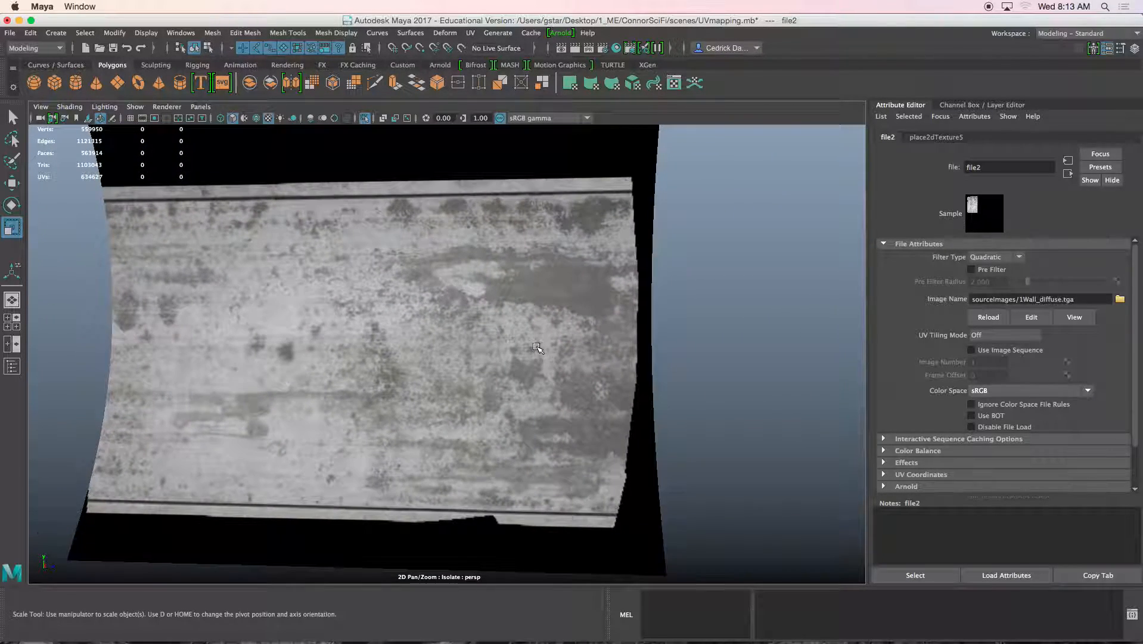
scroll(538, 347, up, 2)
click(1066, 174)
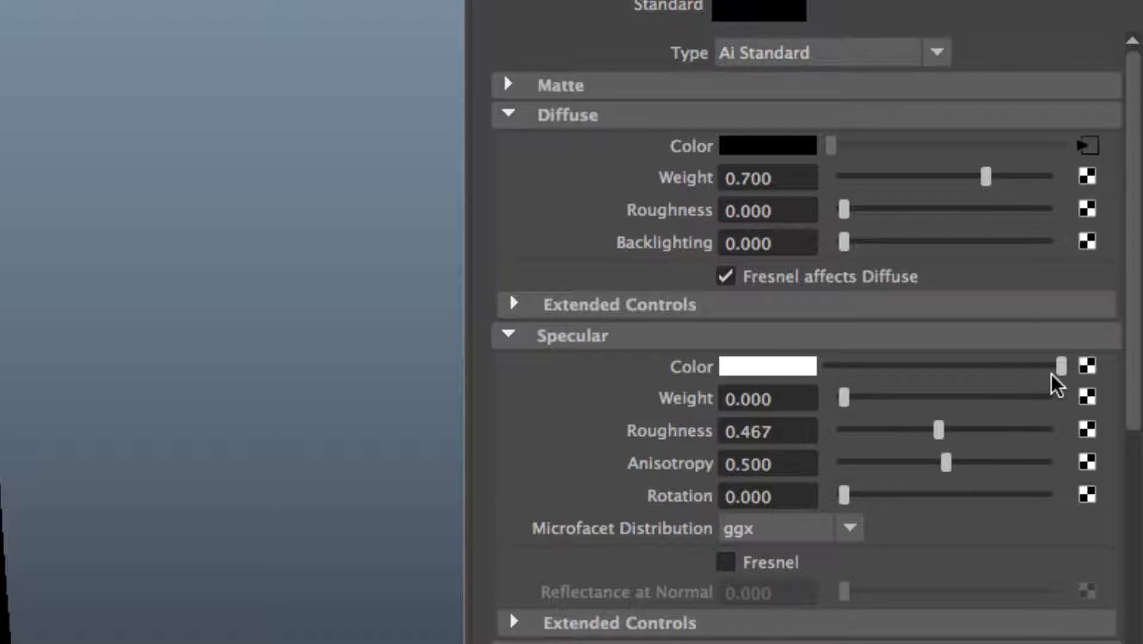
click(1086, 373)
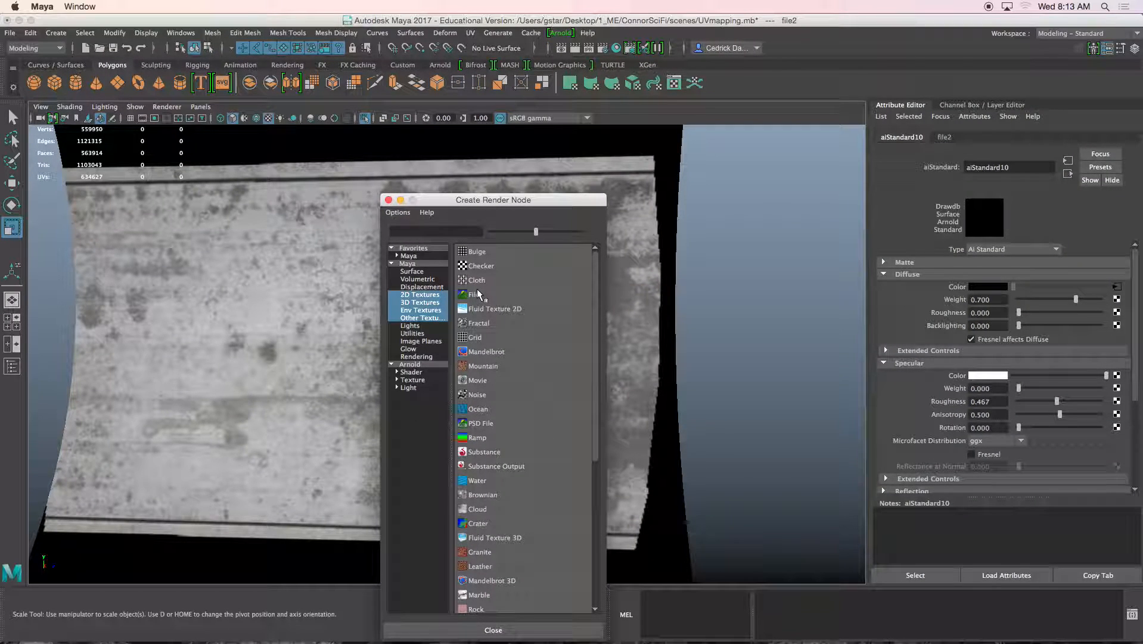
click(477, 294)
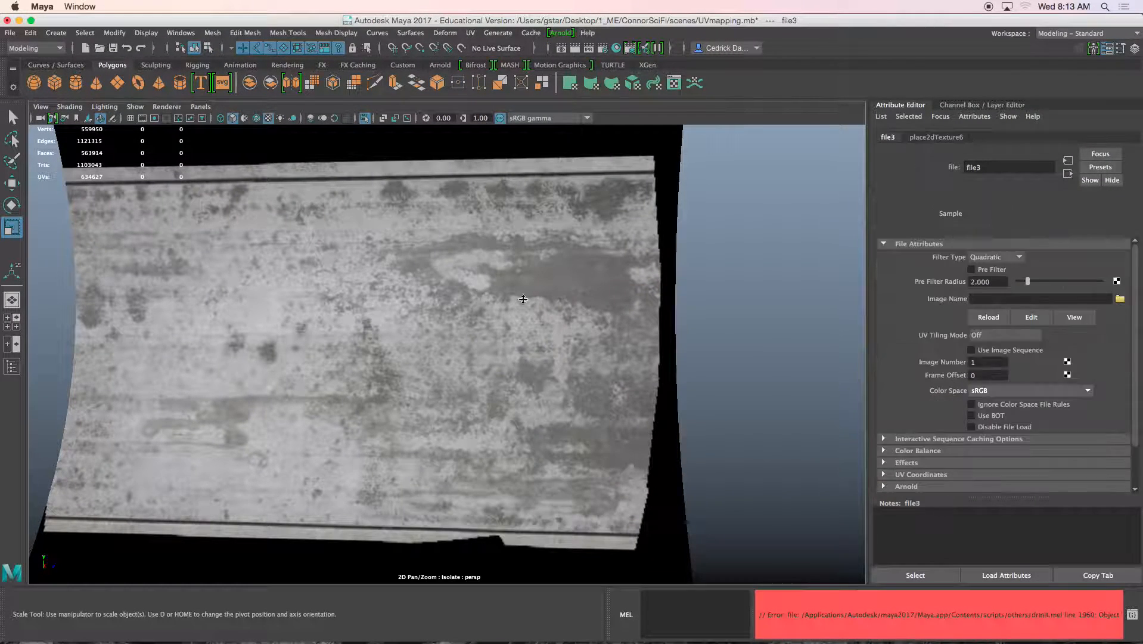
click(1120, 299)
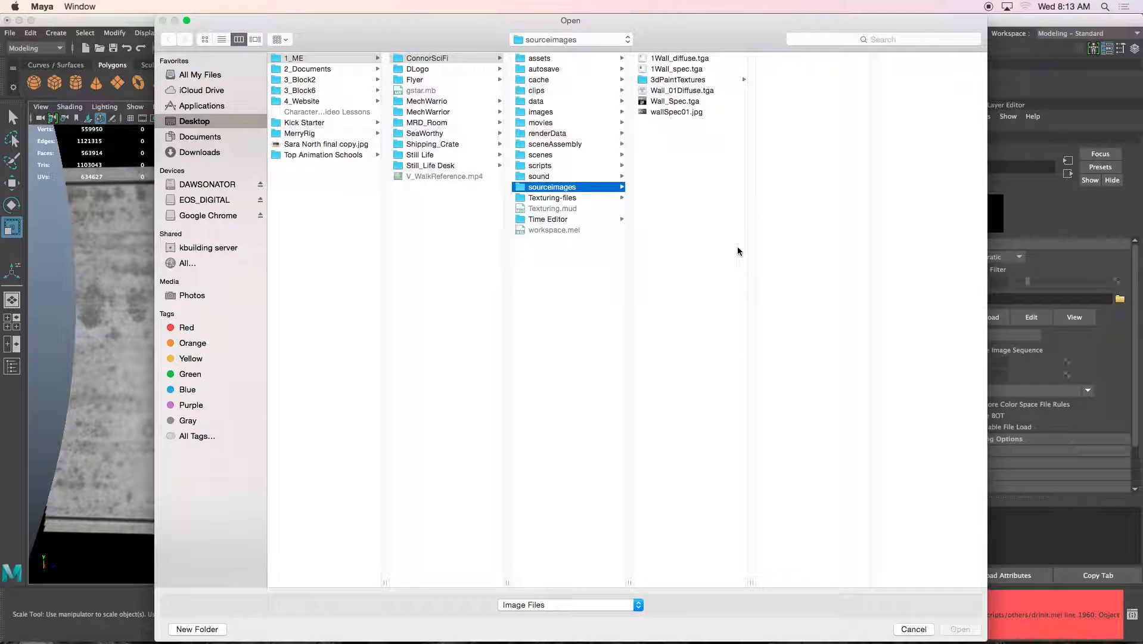
click(671, 70)
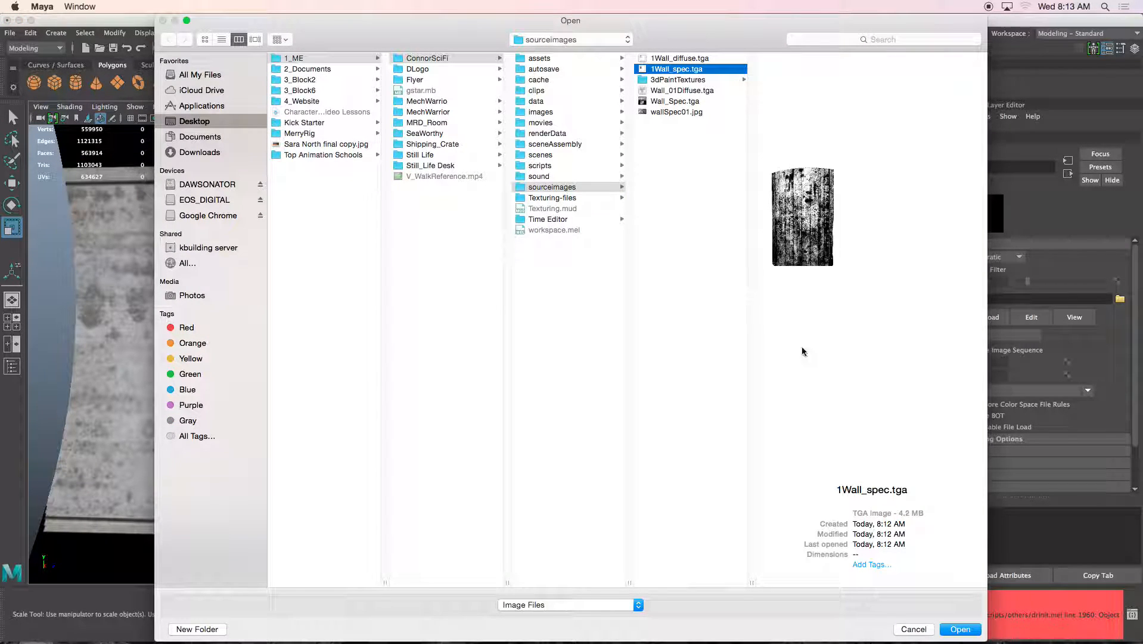
click(959, 629)
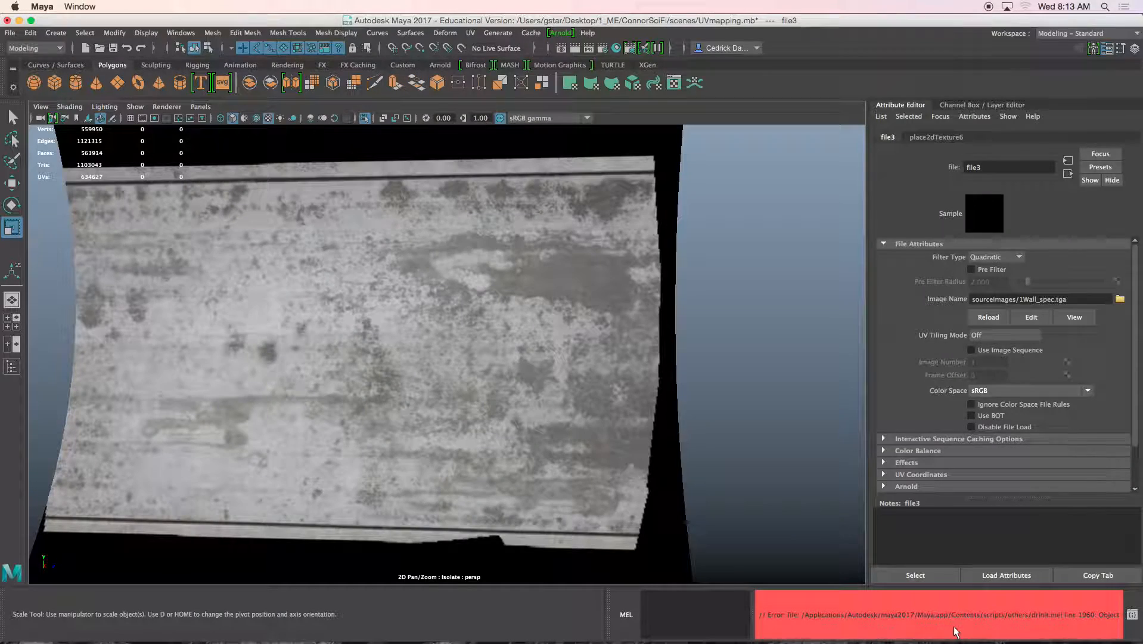
click(1068, 174)
alt+drag(701, 276, 639, 332)
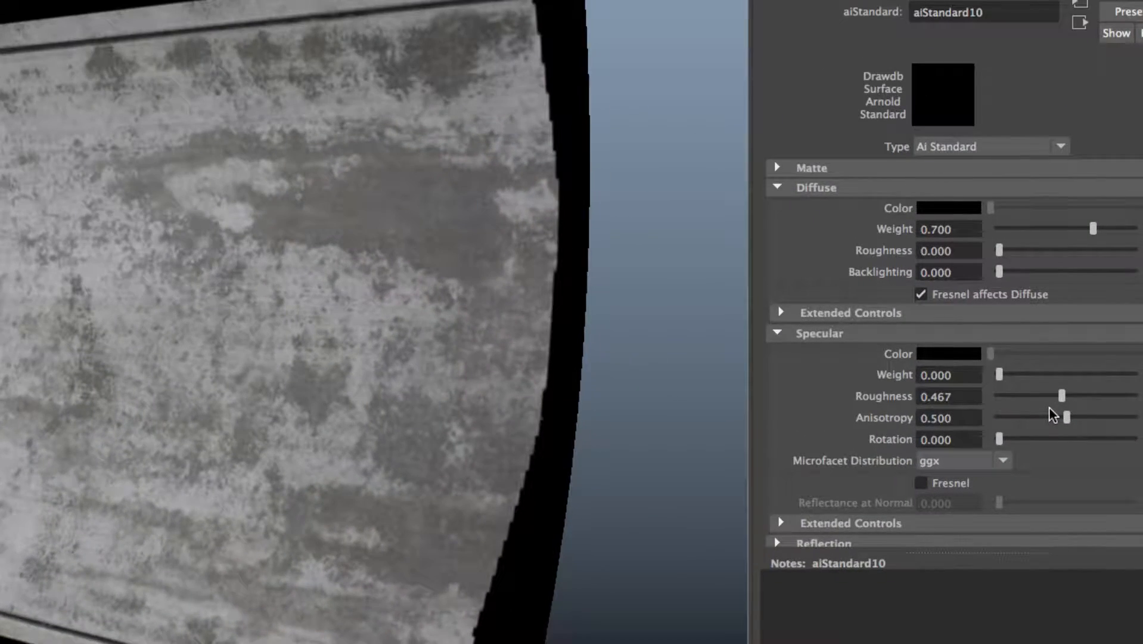
alt+middle_drag(755, 396, 782, 392)
alt+middle_drag(608, 380, 679, 365)
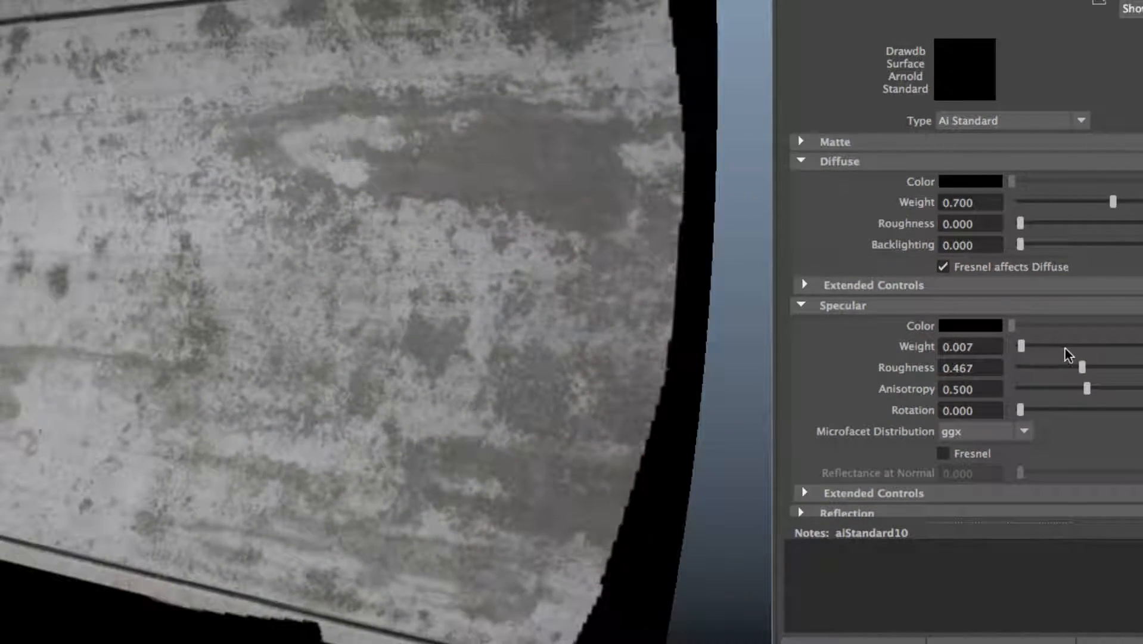
drag(1067, 354, 1140, 357)
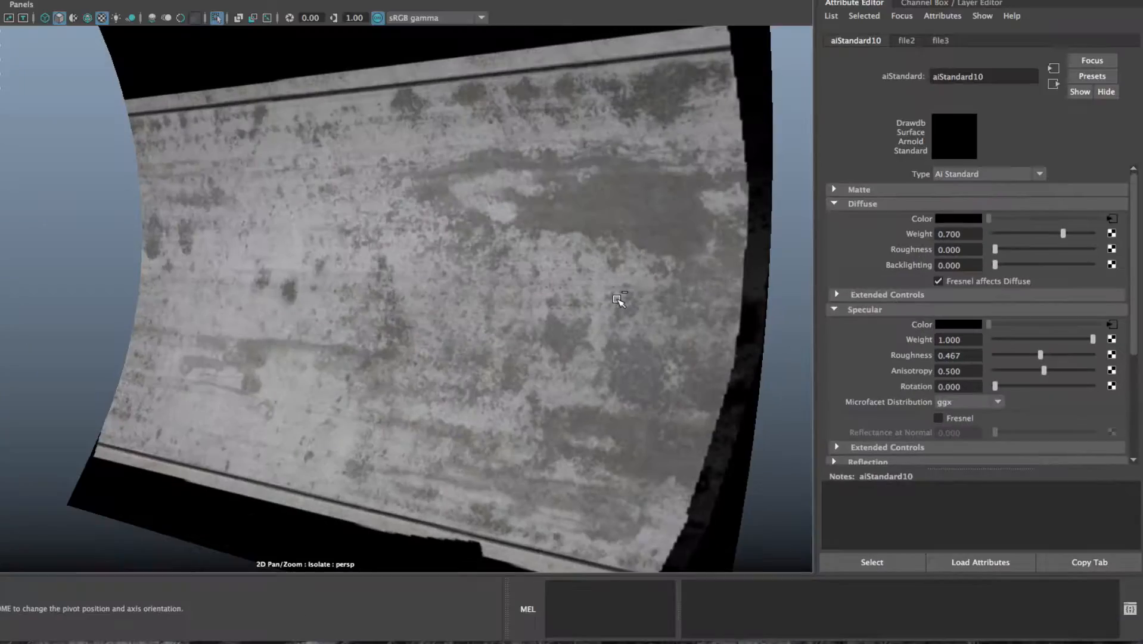
alt+drag(618, 300, 426, 331)
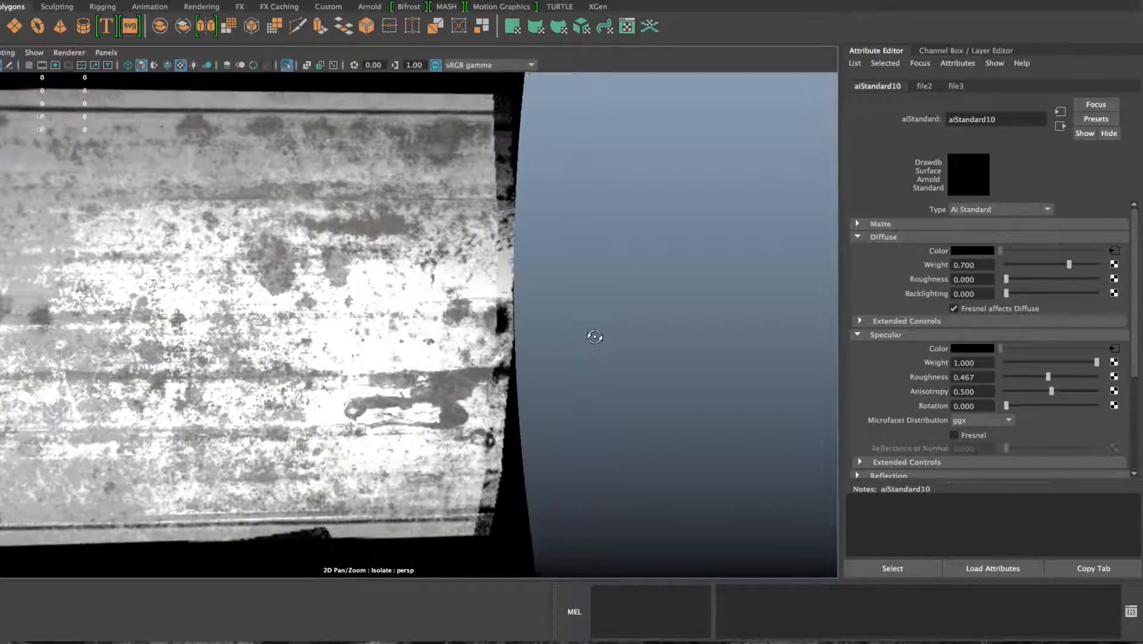
Break the file3 Specular Color and file2 Diffuse Color connections on the wall material
key(r)
right_click(933, 350)
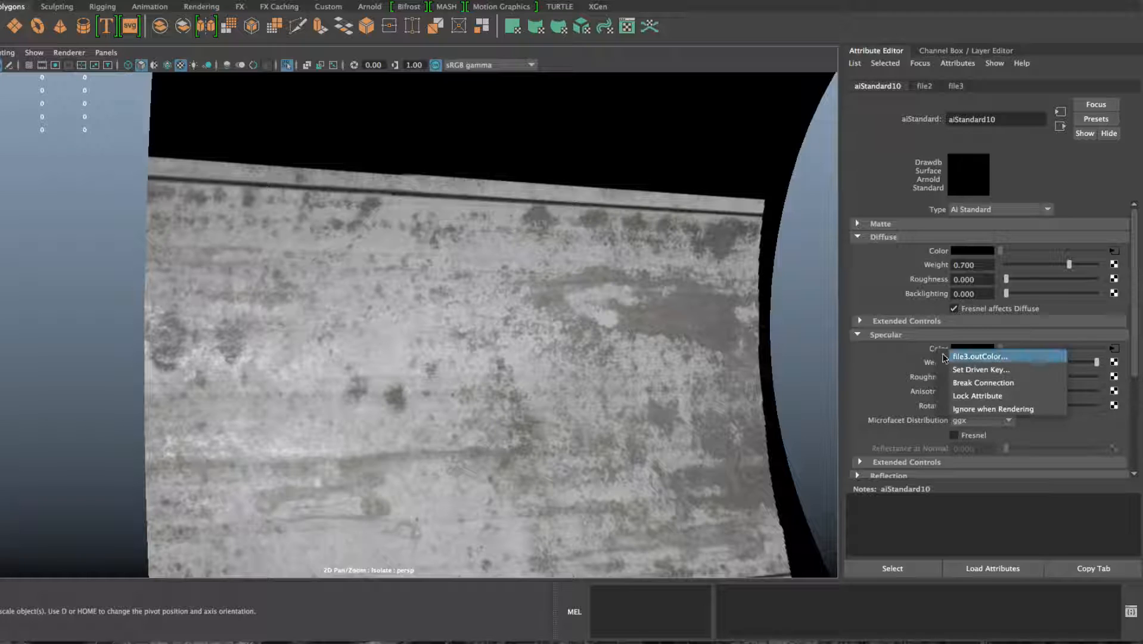
click(968, 380)
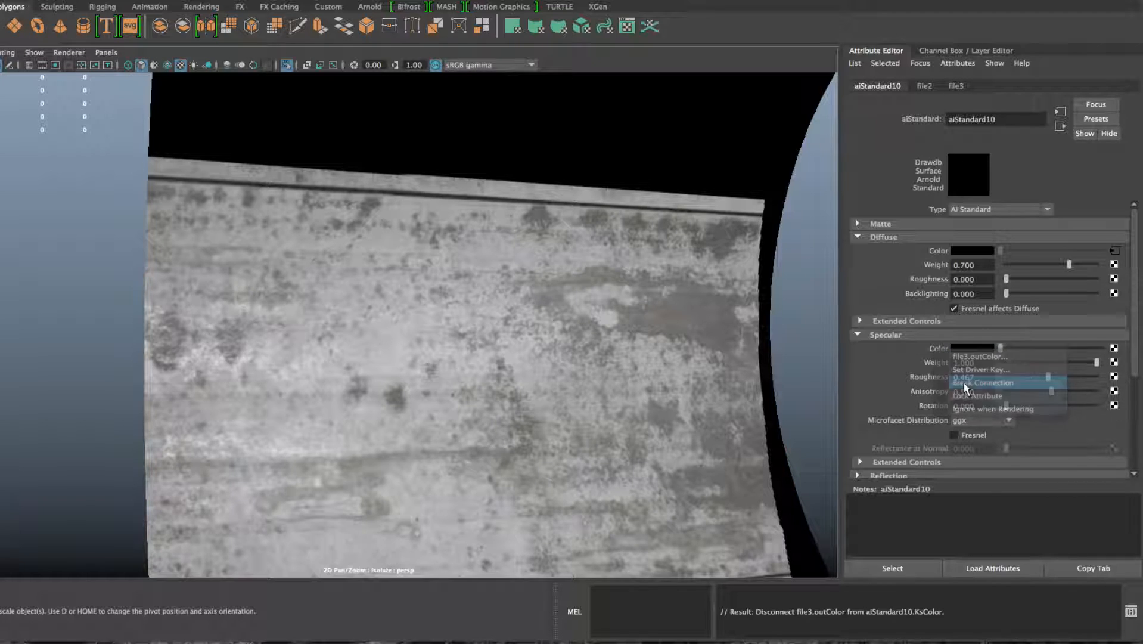
right_click(940, 252)
click(972, 285)
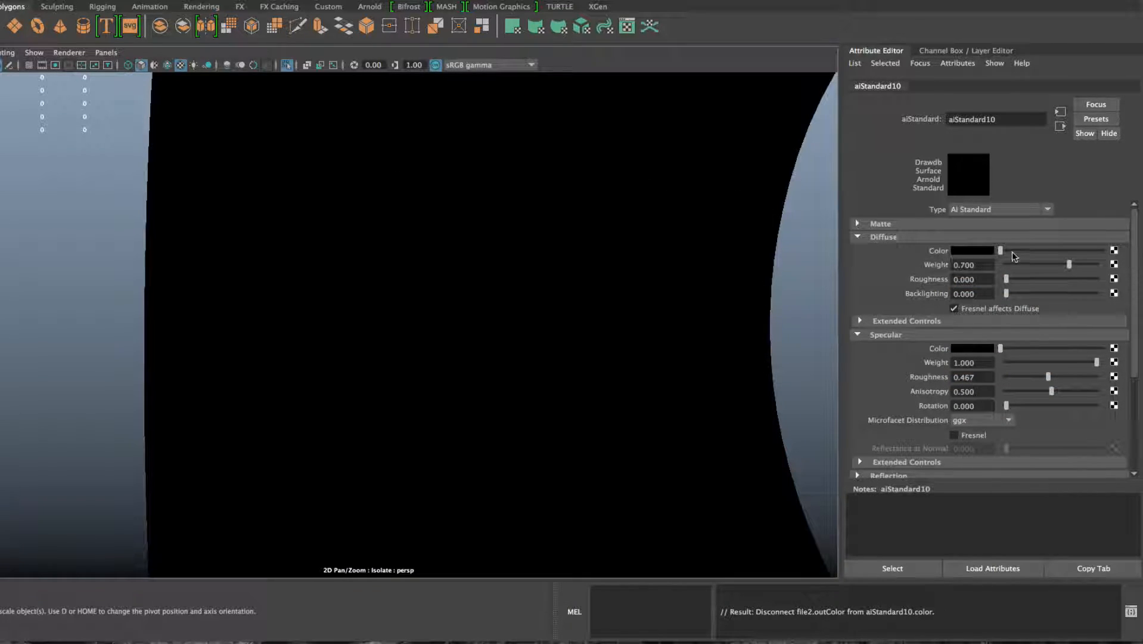
Connect a new File texture loading Wall_01Diffuse.tga to the Diffuse Color
click(1113, 251)
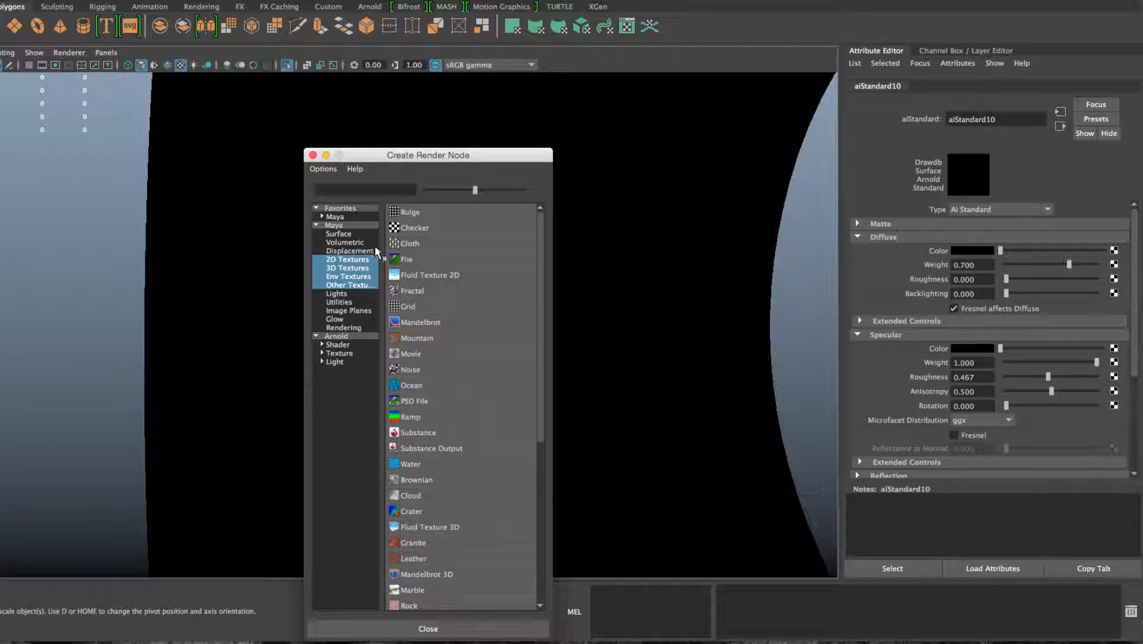
click(397, 259)
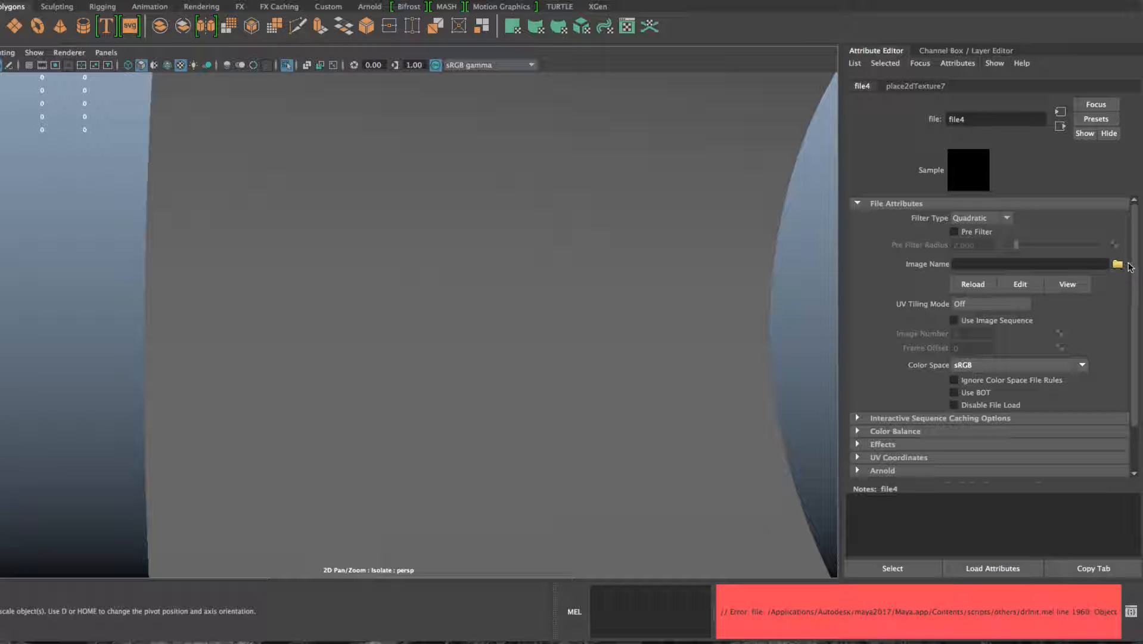
click(1116, 264)
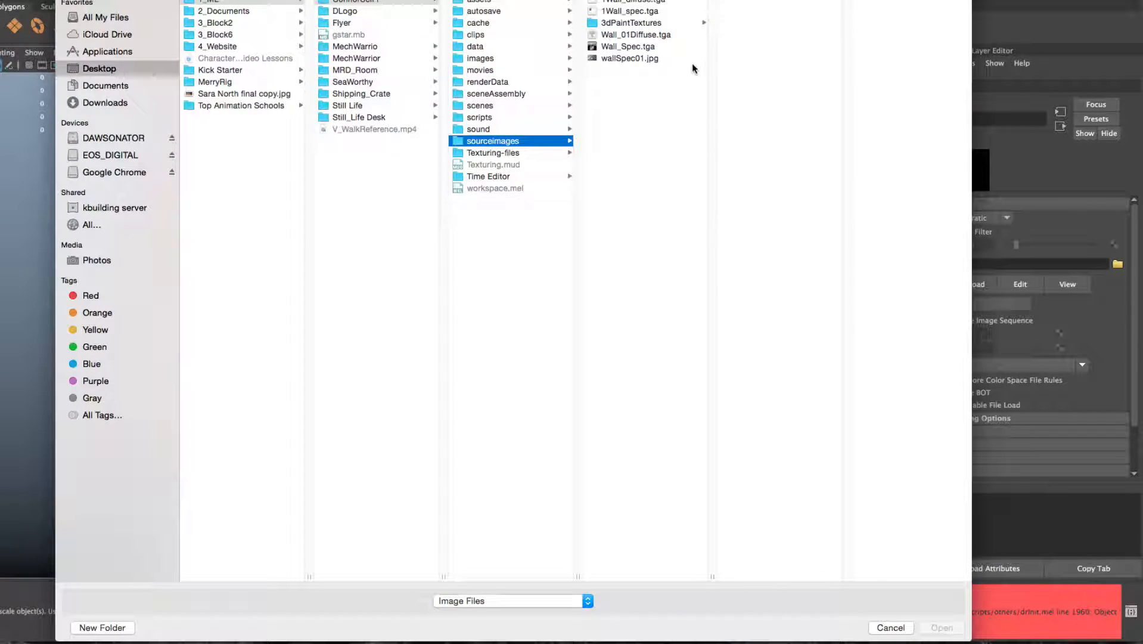
click(614, 34)
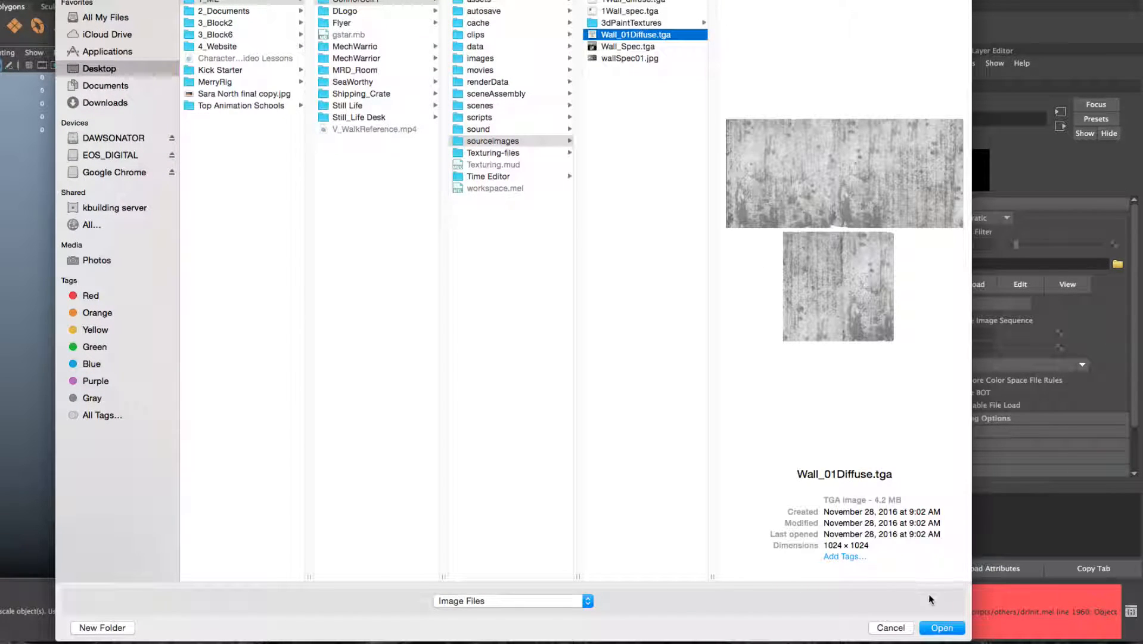
click(942, 626)
alt+drag(709, 453, 447, 313)
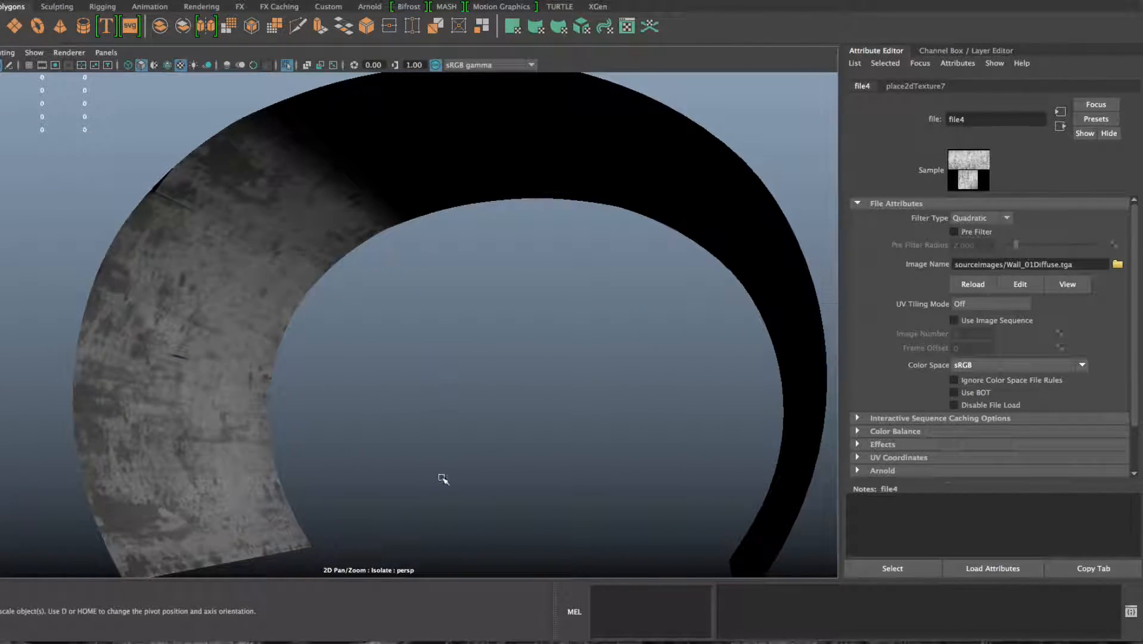
mouse_move(459, 642)
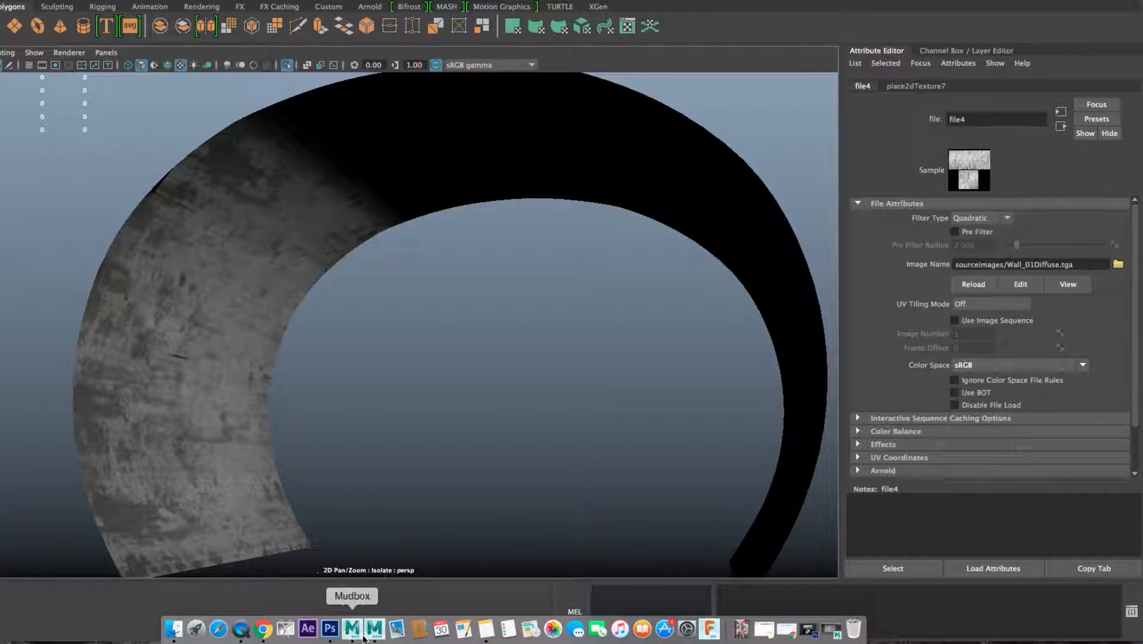
click(330, 628)
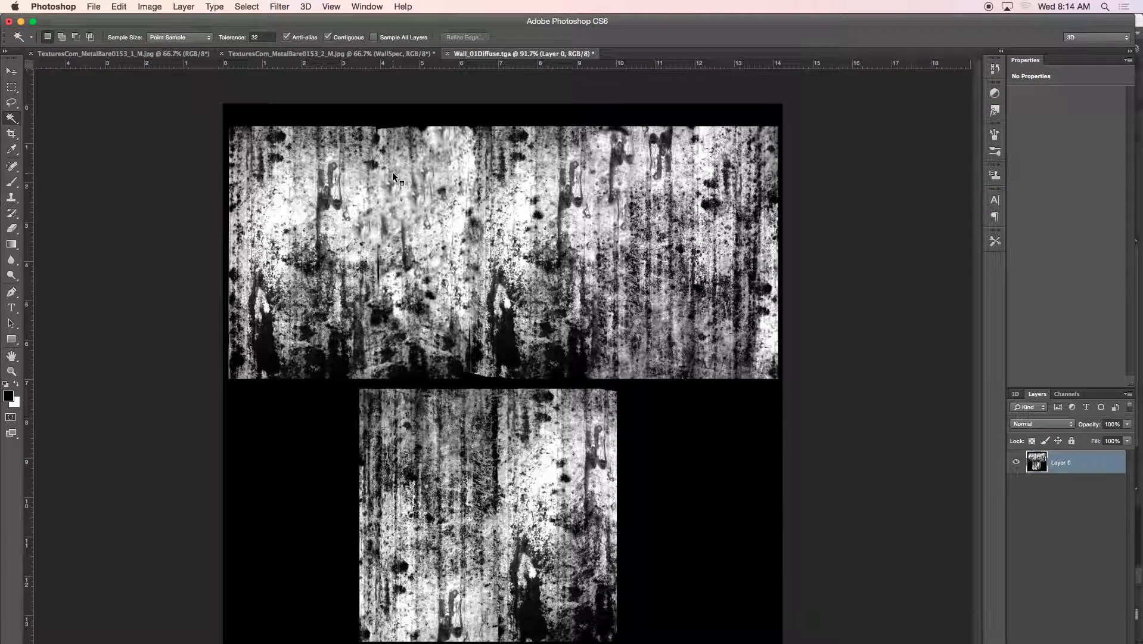
click(150, 6)
mouse_move(167, 44)
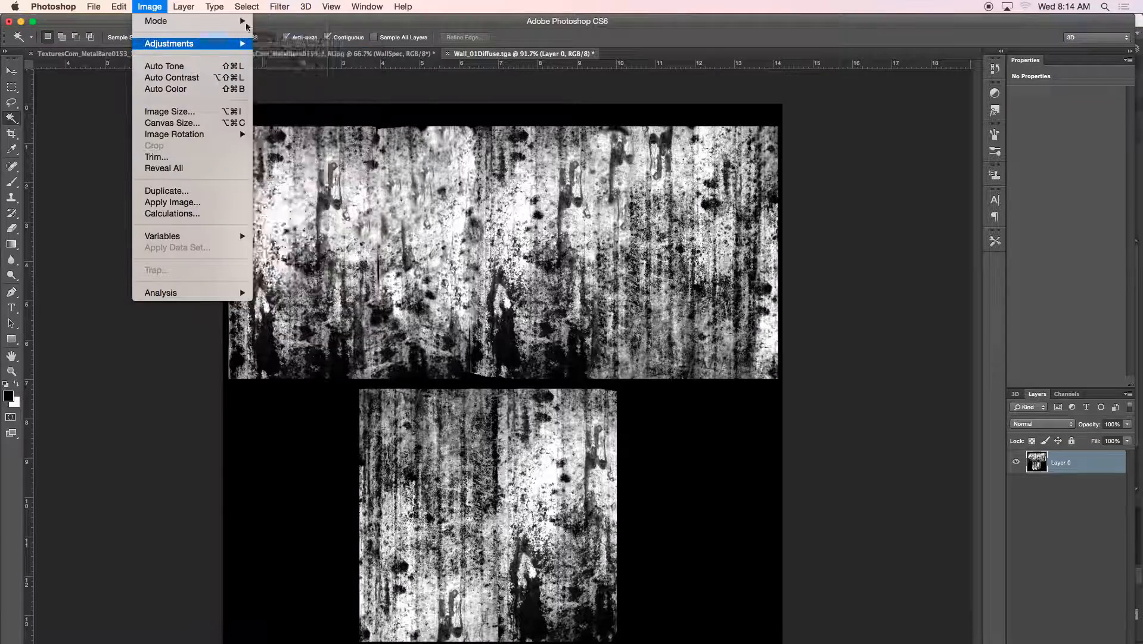
click(206, 4)
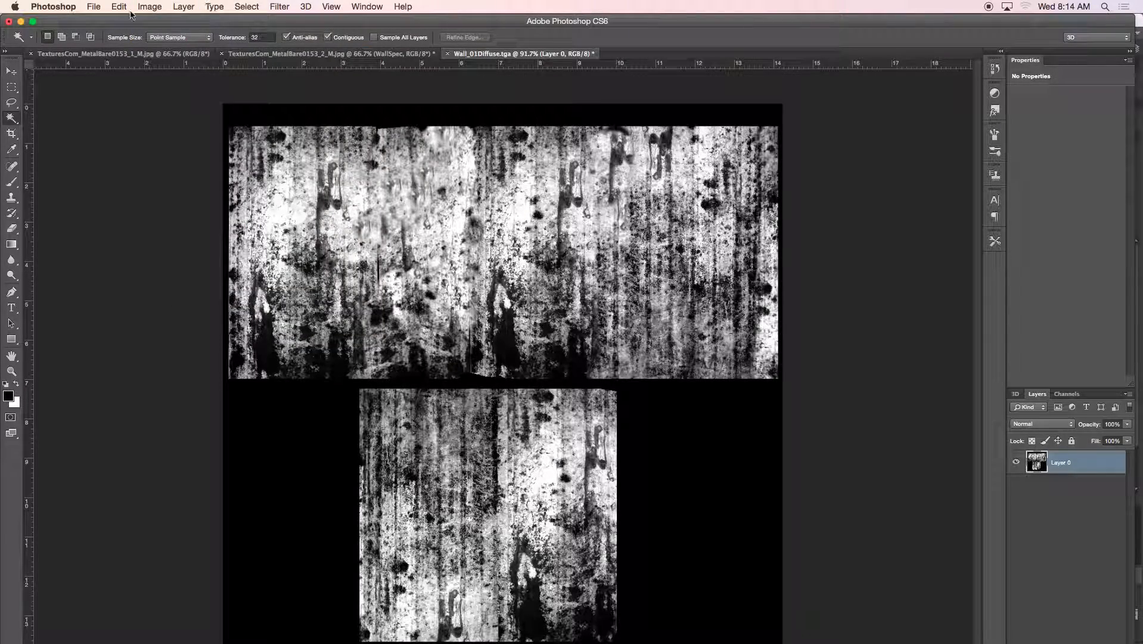
click(21, 21)
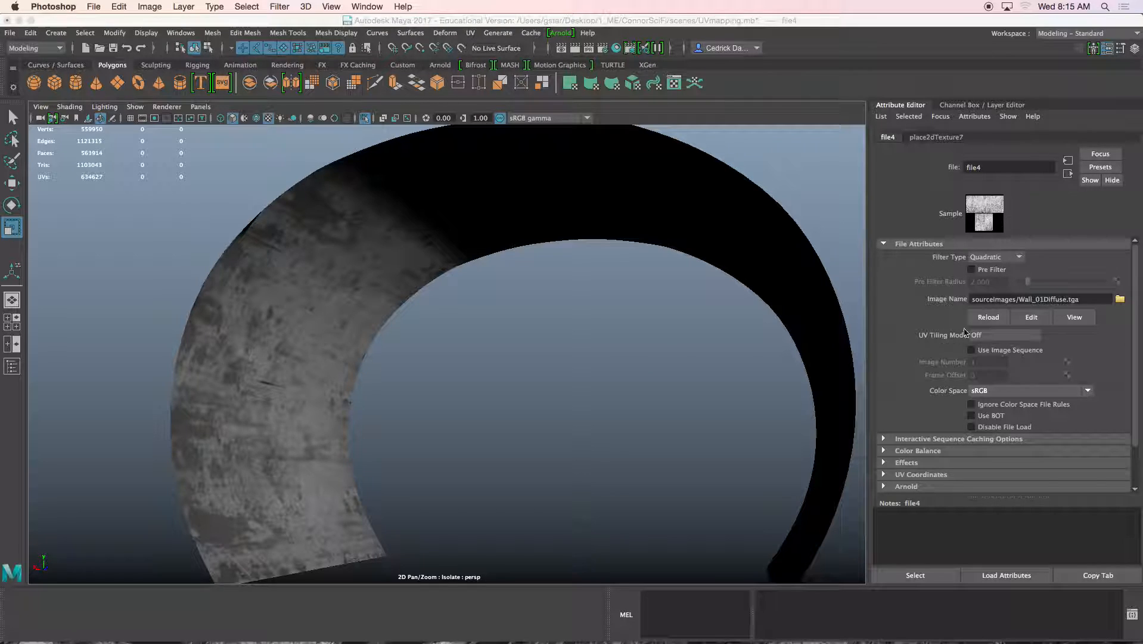
Map a new File texture loading Wall_Spec.tga into aiStandard10's Specular Color
click(1068, 175)
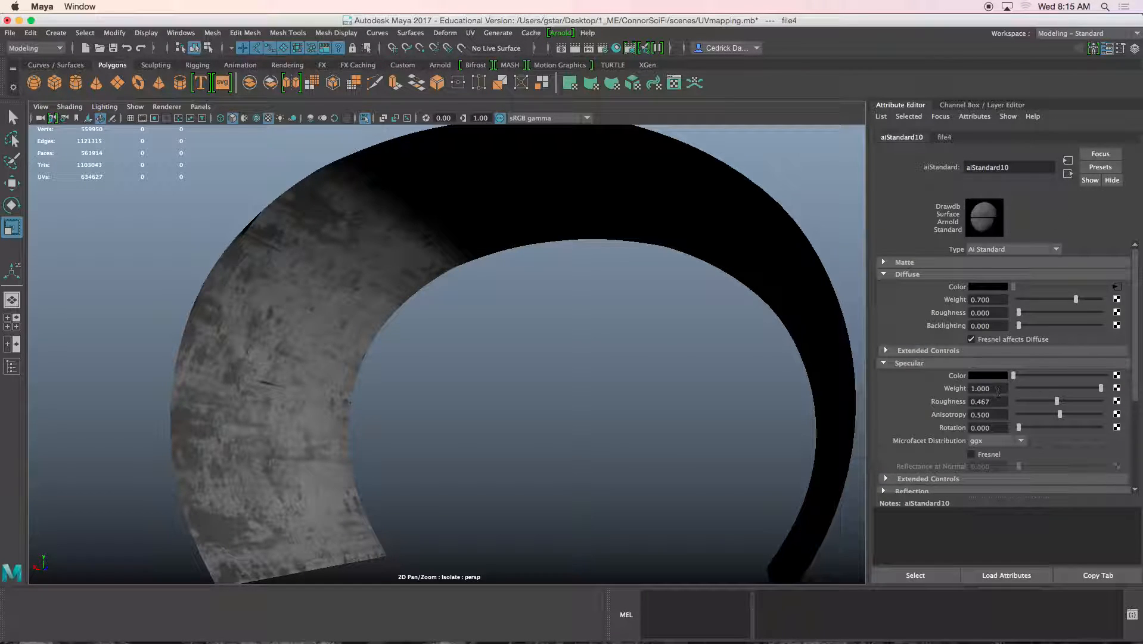
click(1116, 374)
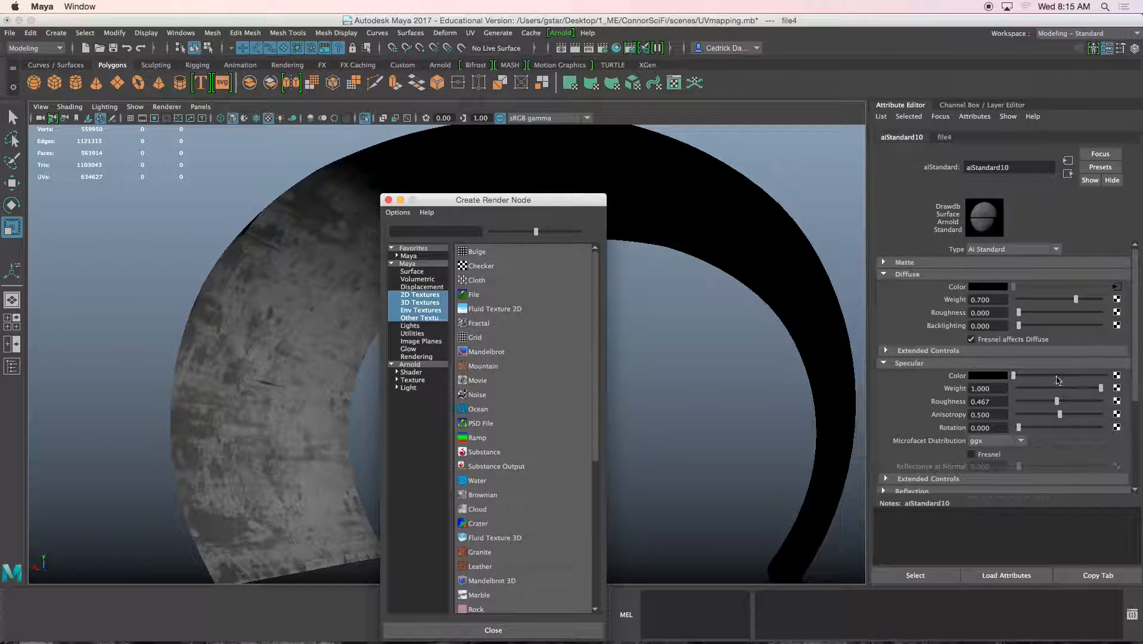
click(542, 299)
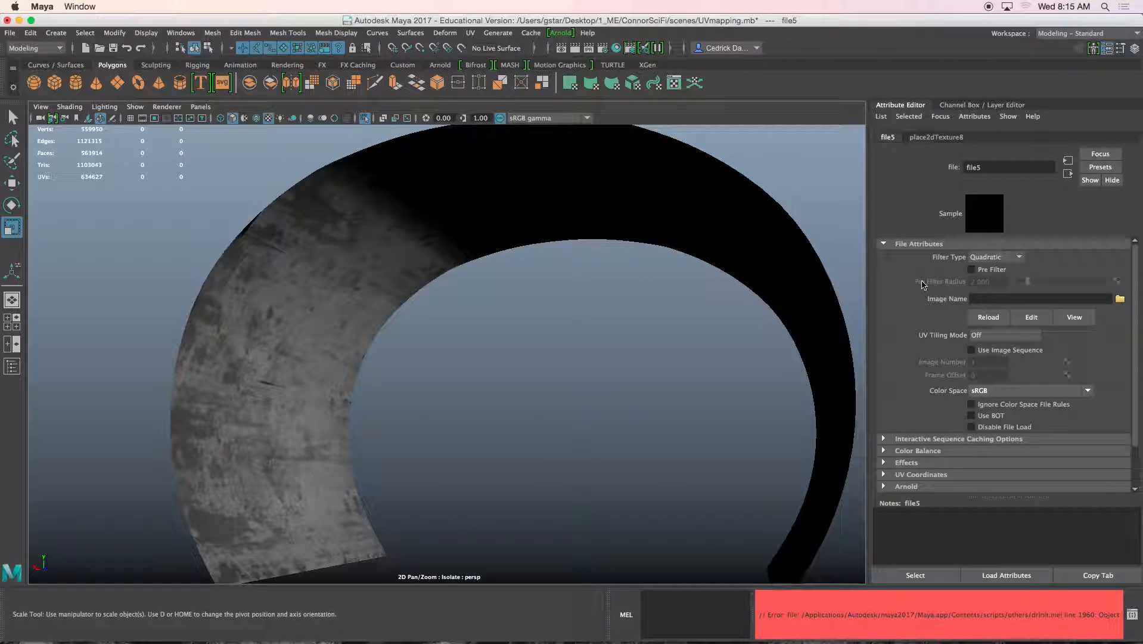
click(1119, 300)
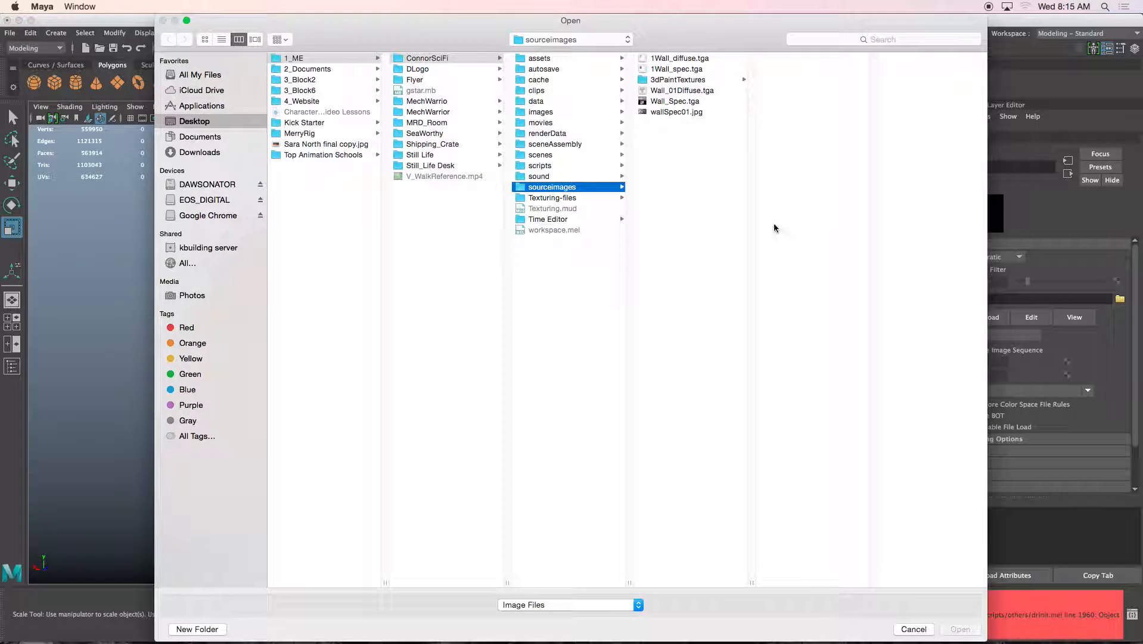
click(669, 111)
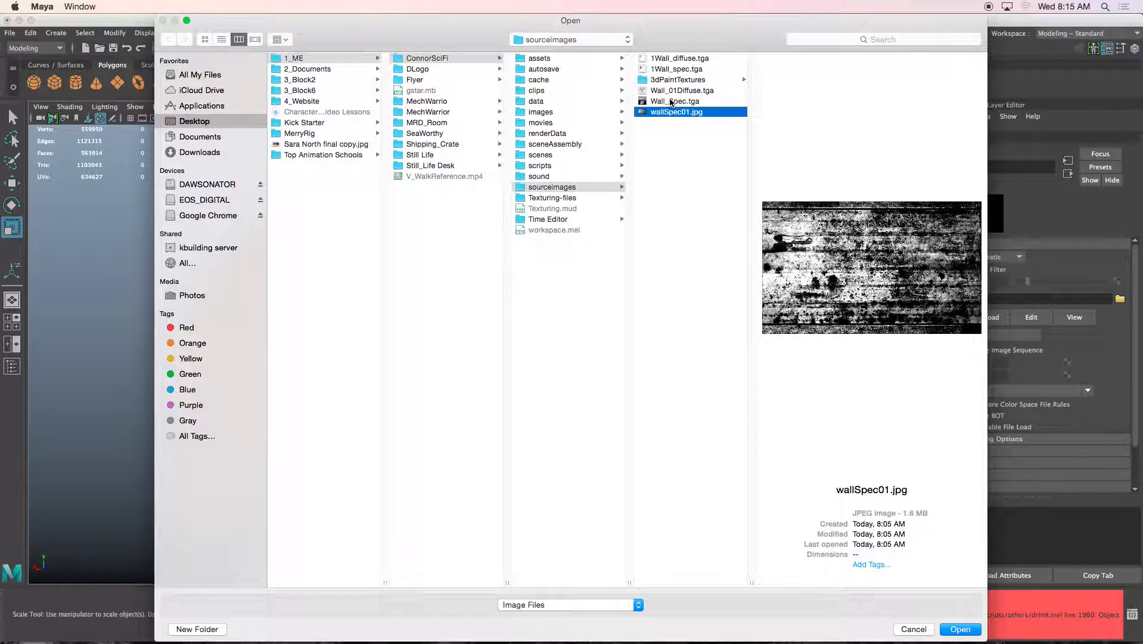
click(671, 101)
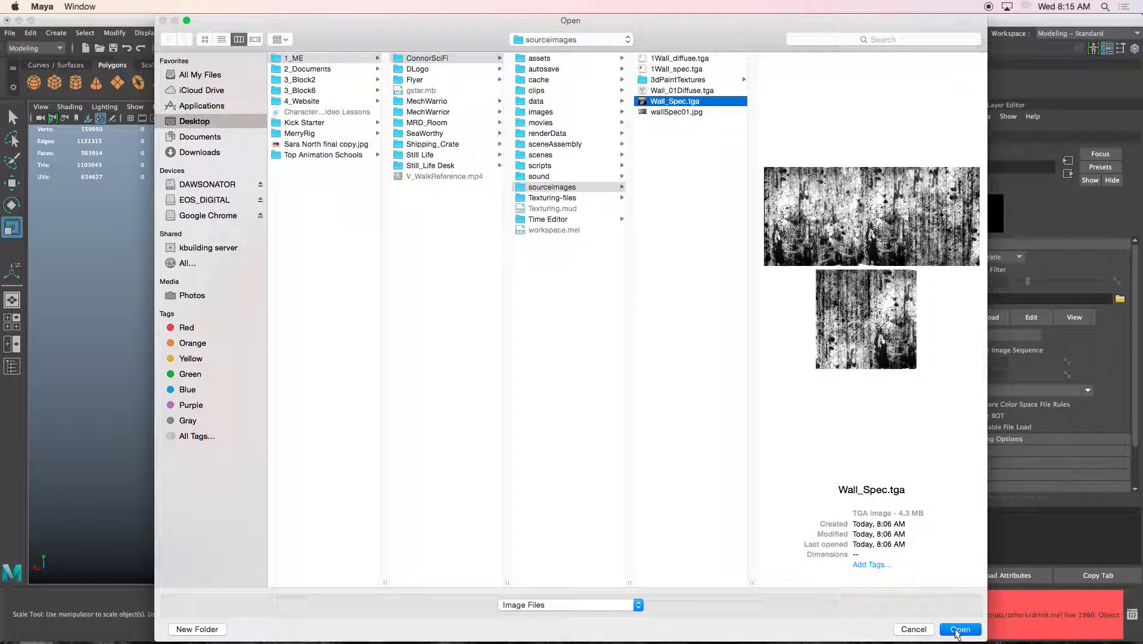
click(958, 629)
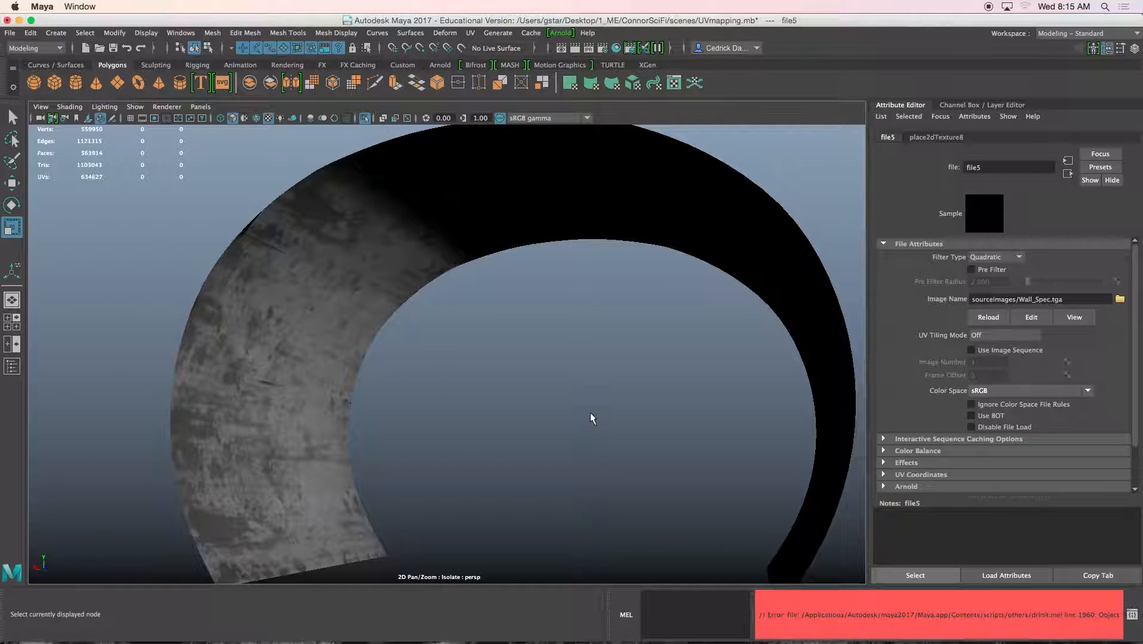
click(1066, 172)
Orbit and pan around the wall to inspect its brighter, glossier specular look
alt+drag(765, 237, 689, 275)
scroll(562, 290, up, 5)
alt+drag(561, 291, 536, 298)
alt+middle_drag(536, 298, 421, 364)
alt+drag(441, 298, 476, 280)
alt+middle_drag(476, 280, 481, 310)
alt+drag(482, 309, 503, 249)
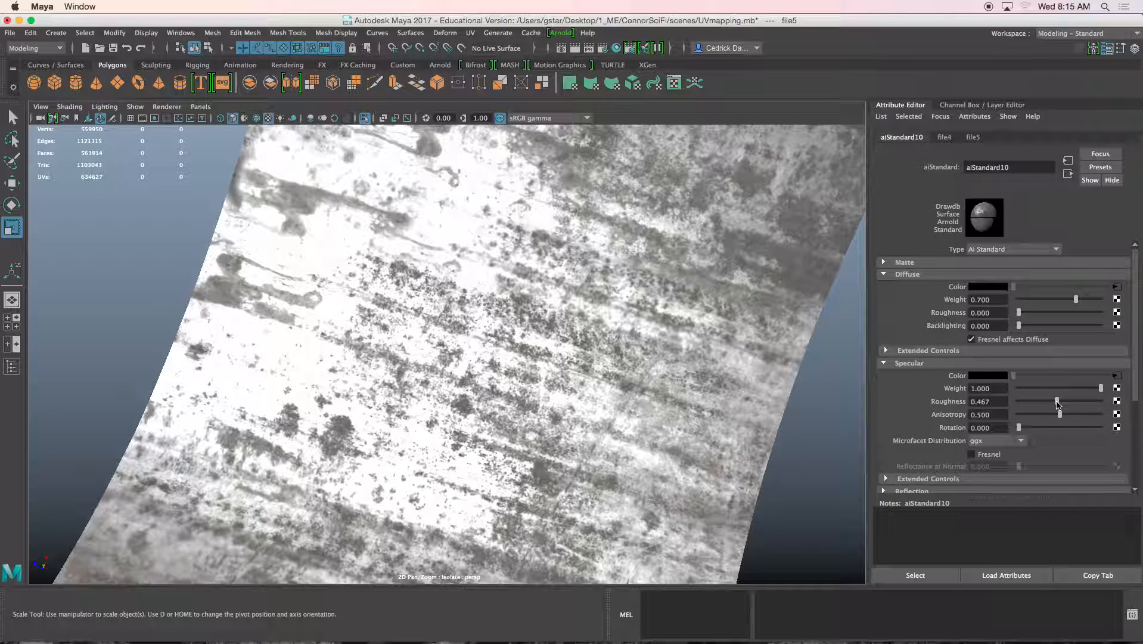
Adjust aiStandard10 specular roughness through 0.279 and 0.441, settling at 0.699
drag(1049, 404, 1041, 404)
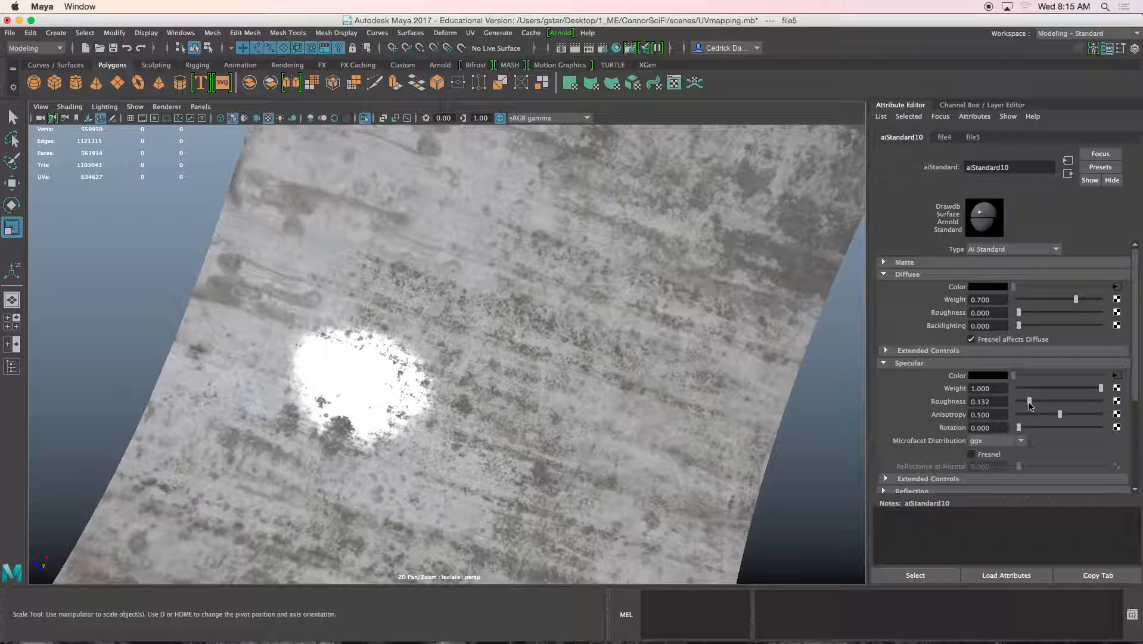
mouse_move(1047, 406)
mouse_down()
mouse_move(1096, 402)
mouse_move(1040, 404)
mouse_up()
alt+drag(536, 298, 762, 262)
alt+middle_drag(751, 268, 713, 350)
alt+drag(713, 350, 779, 408)
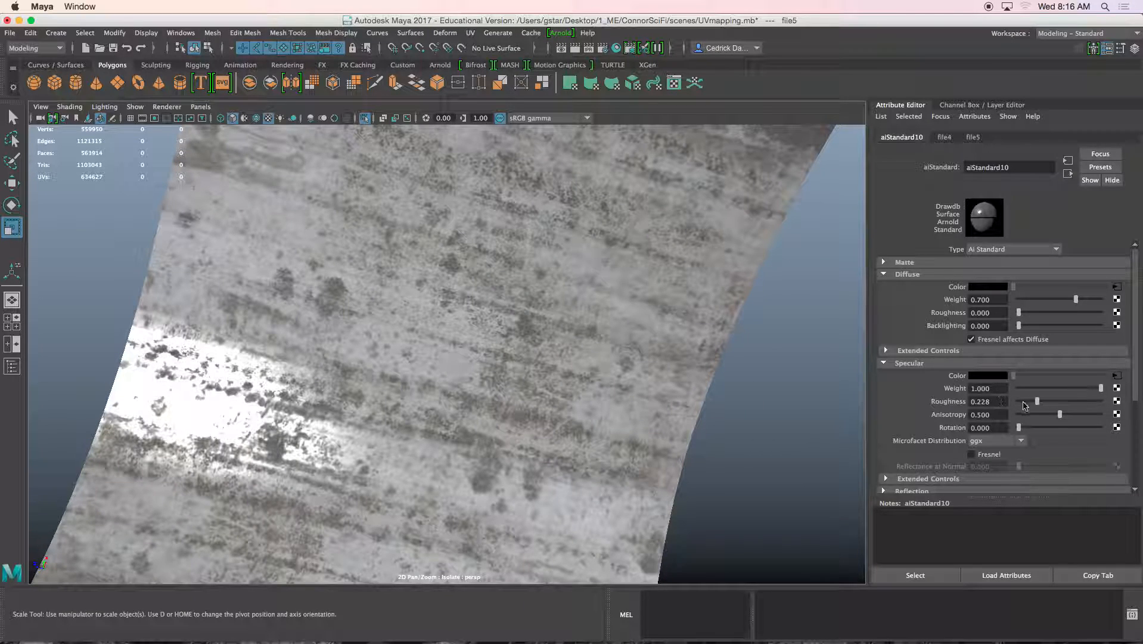
drag(1038, 404, 1076, 405)
alt+drag(508, 402, 737, 464)
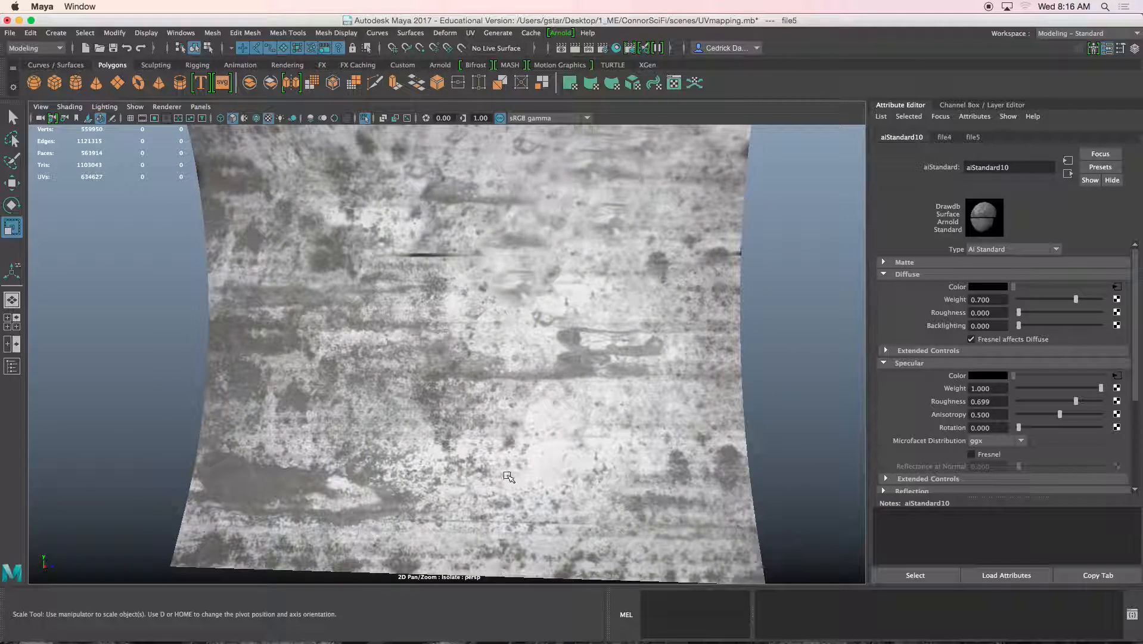